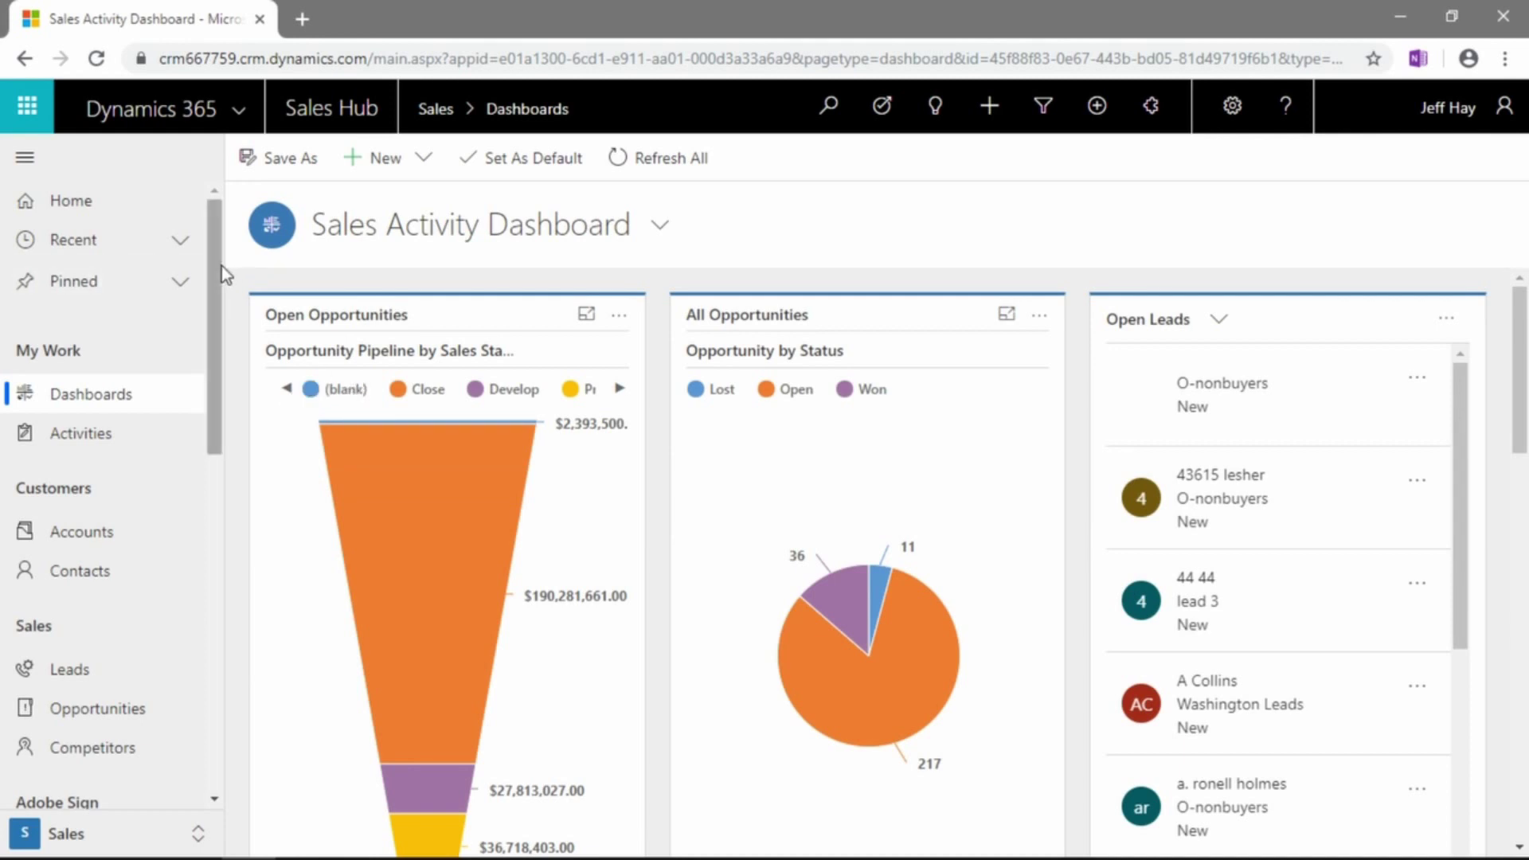
# - Open the Quotes list under Collateral and browse the system views, leaving My Quotes selected
pyautogui.moveTo(216, 271); pyautogui.dragTo(226, 622)
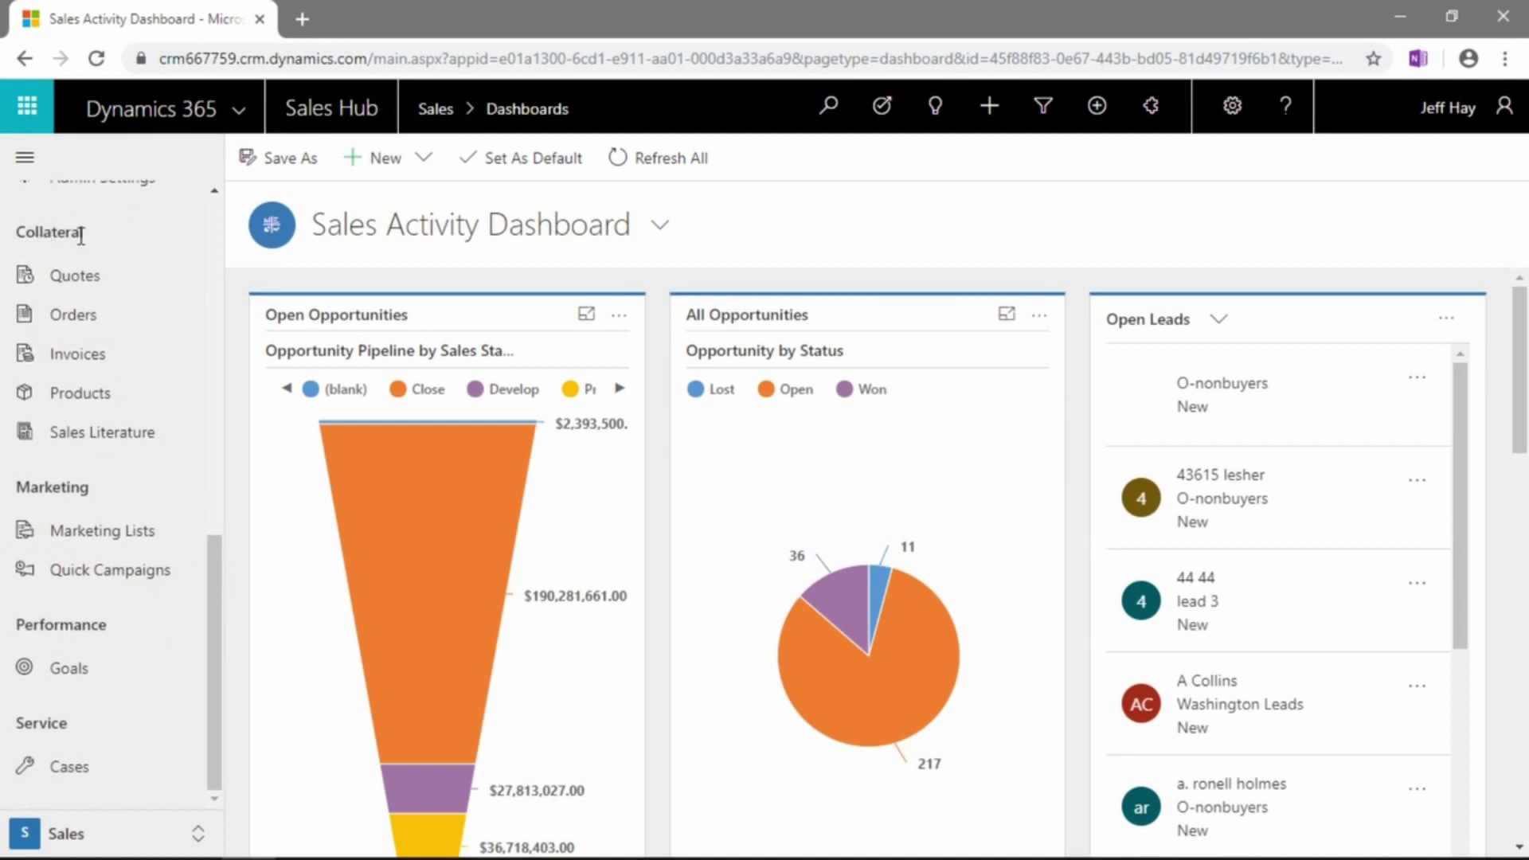
pyautogui.click(74, 276)
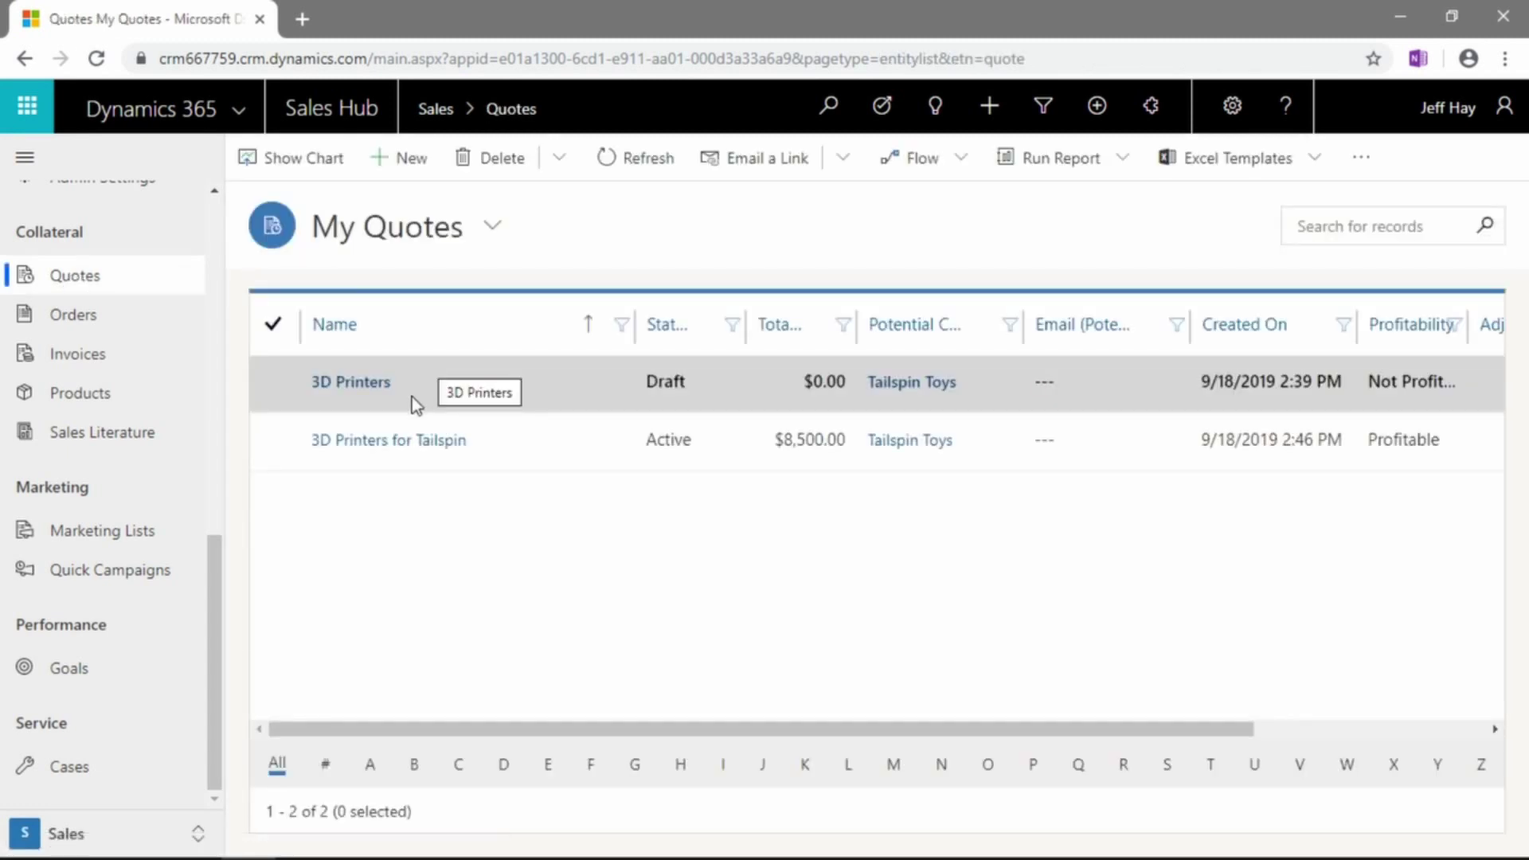
pyautogui.click(491, 237)
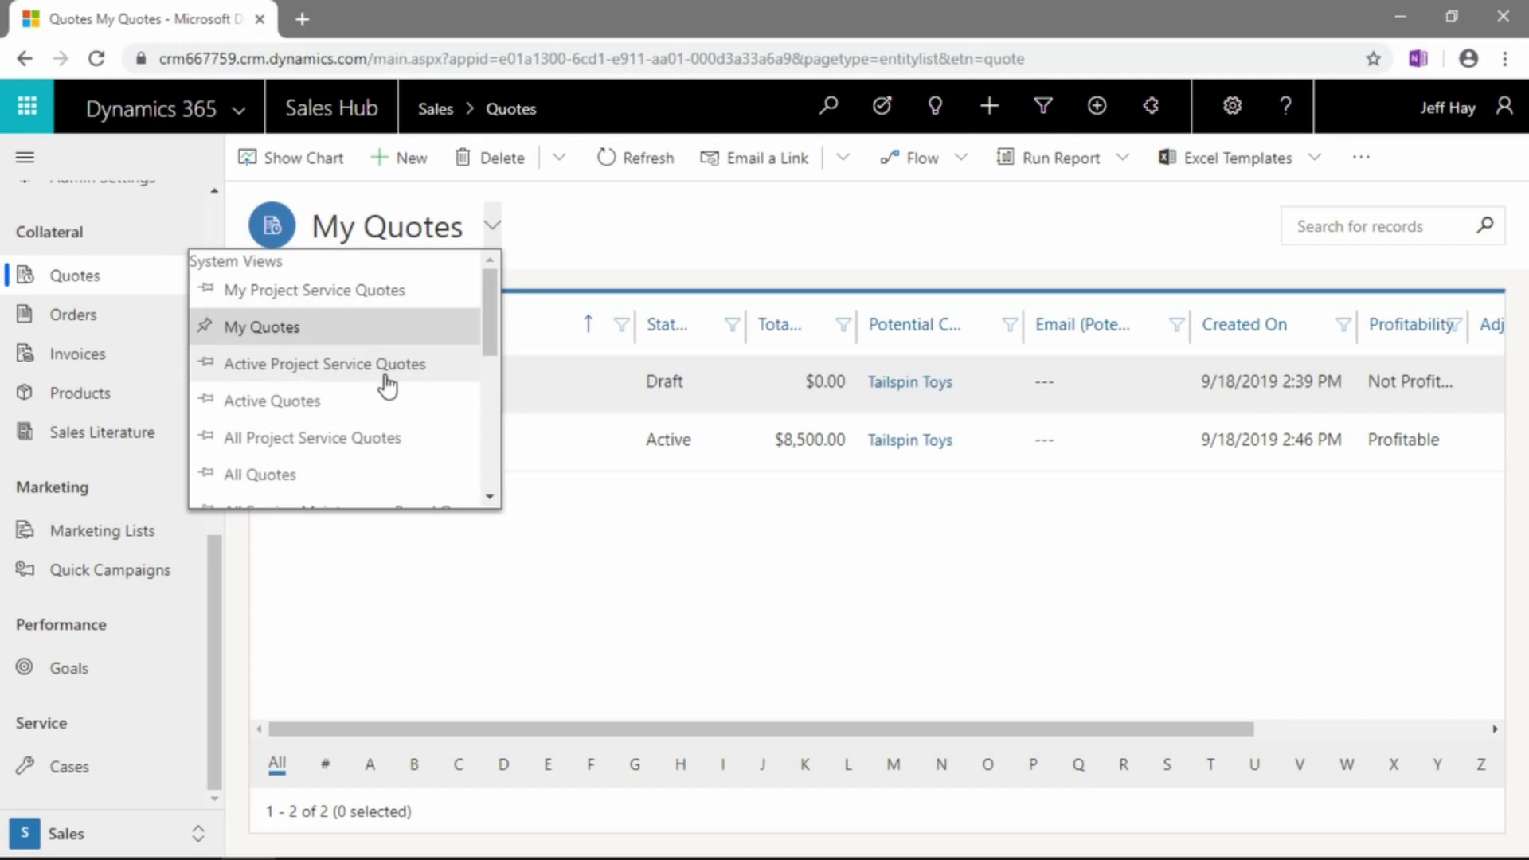
pyautogui.scroll(-3, 317, 399)
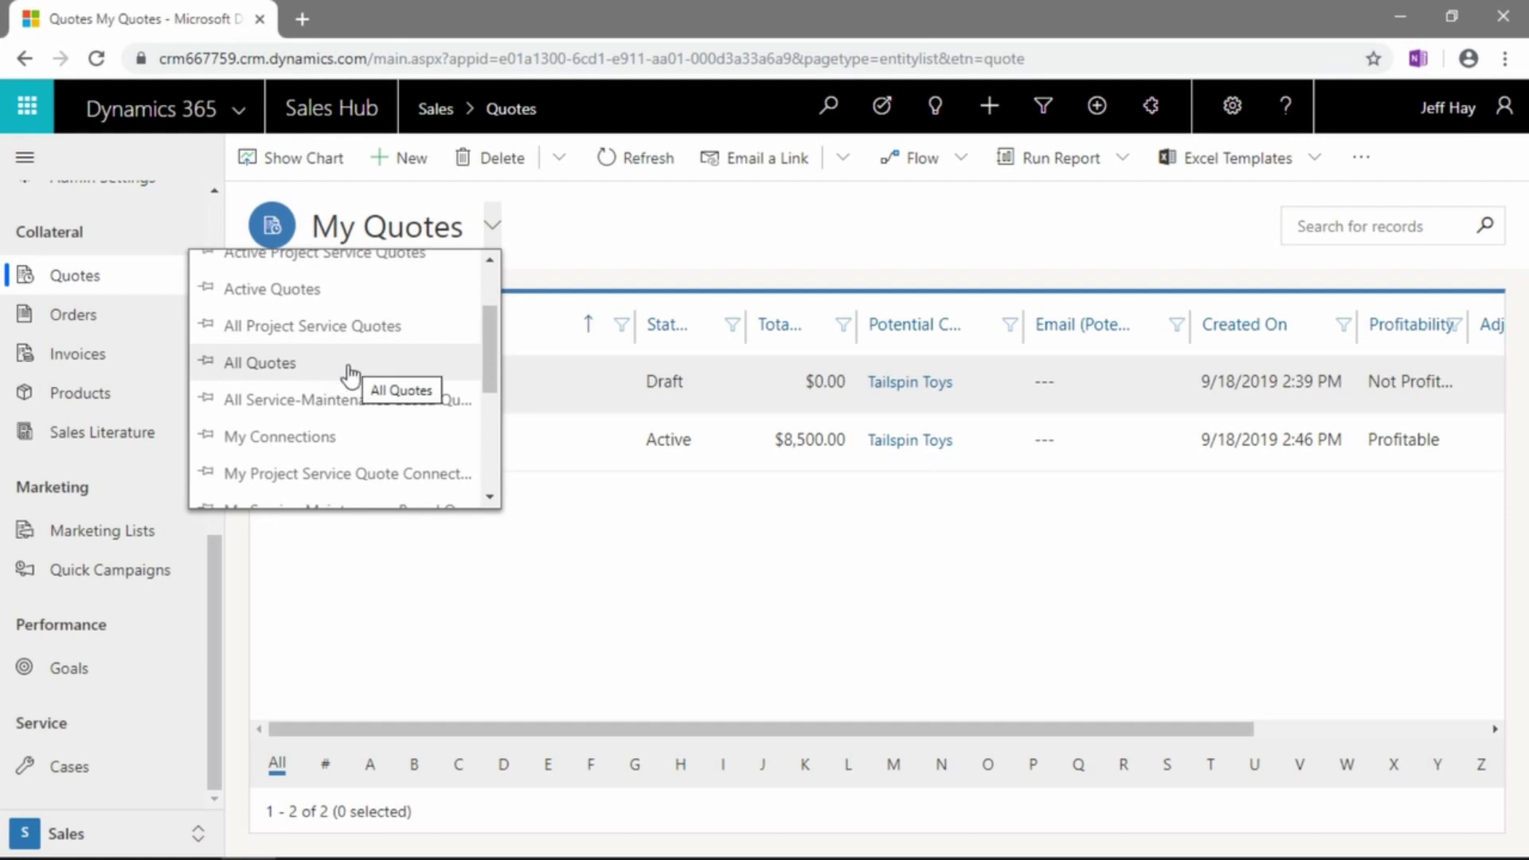
pyautogui.scroll(-3, 430, 370)
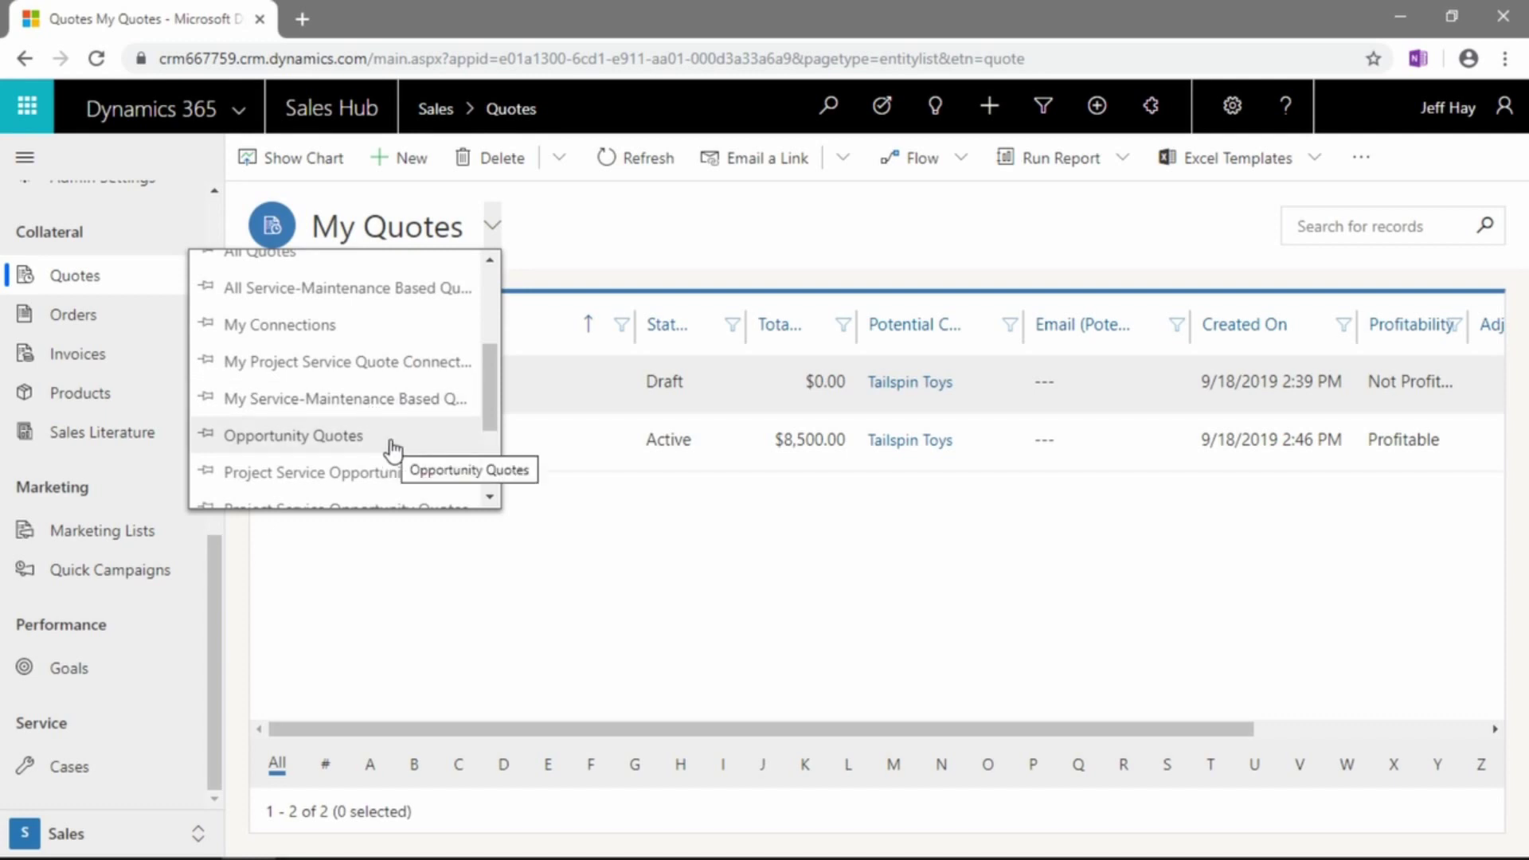
pyautogui.scroll(-5, 394, 448)
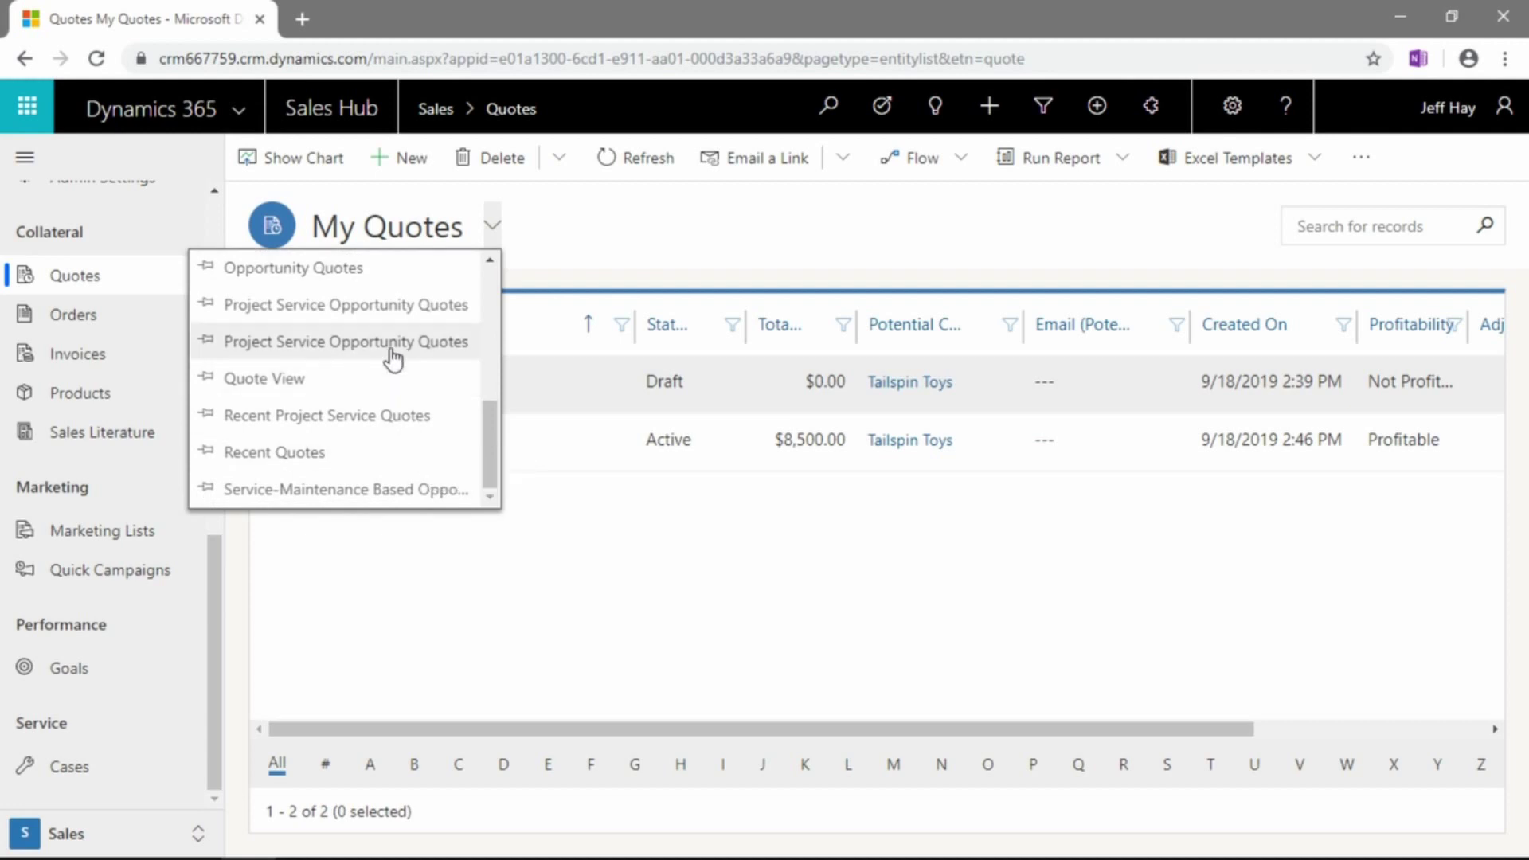
pyautogui.scroll(10, 387, 490)
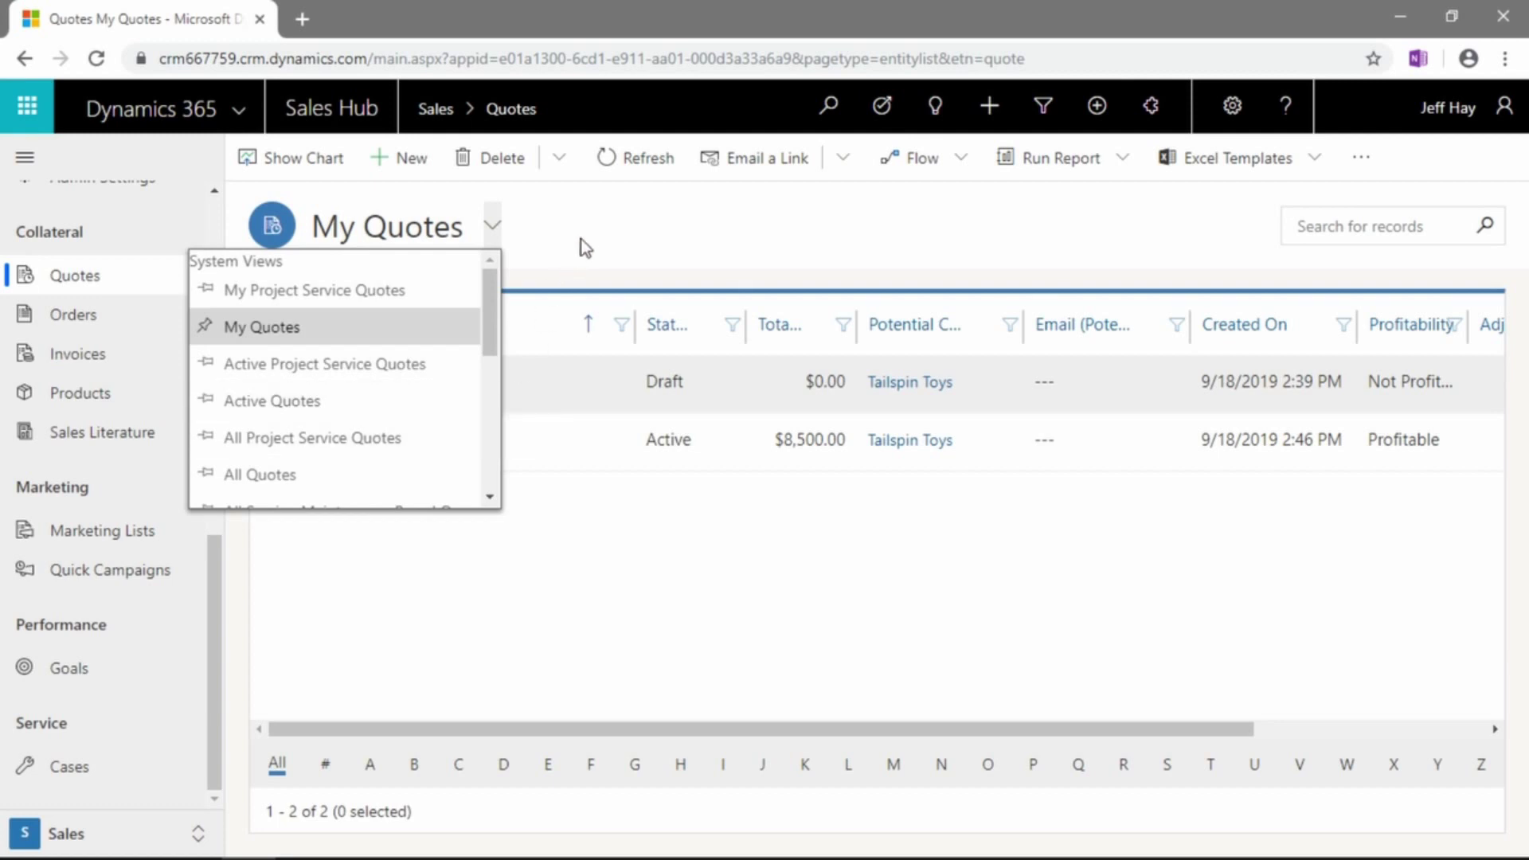
pyautogui.click(629, 231)
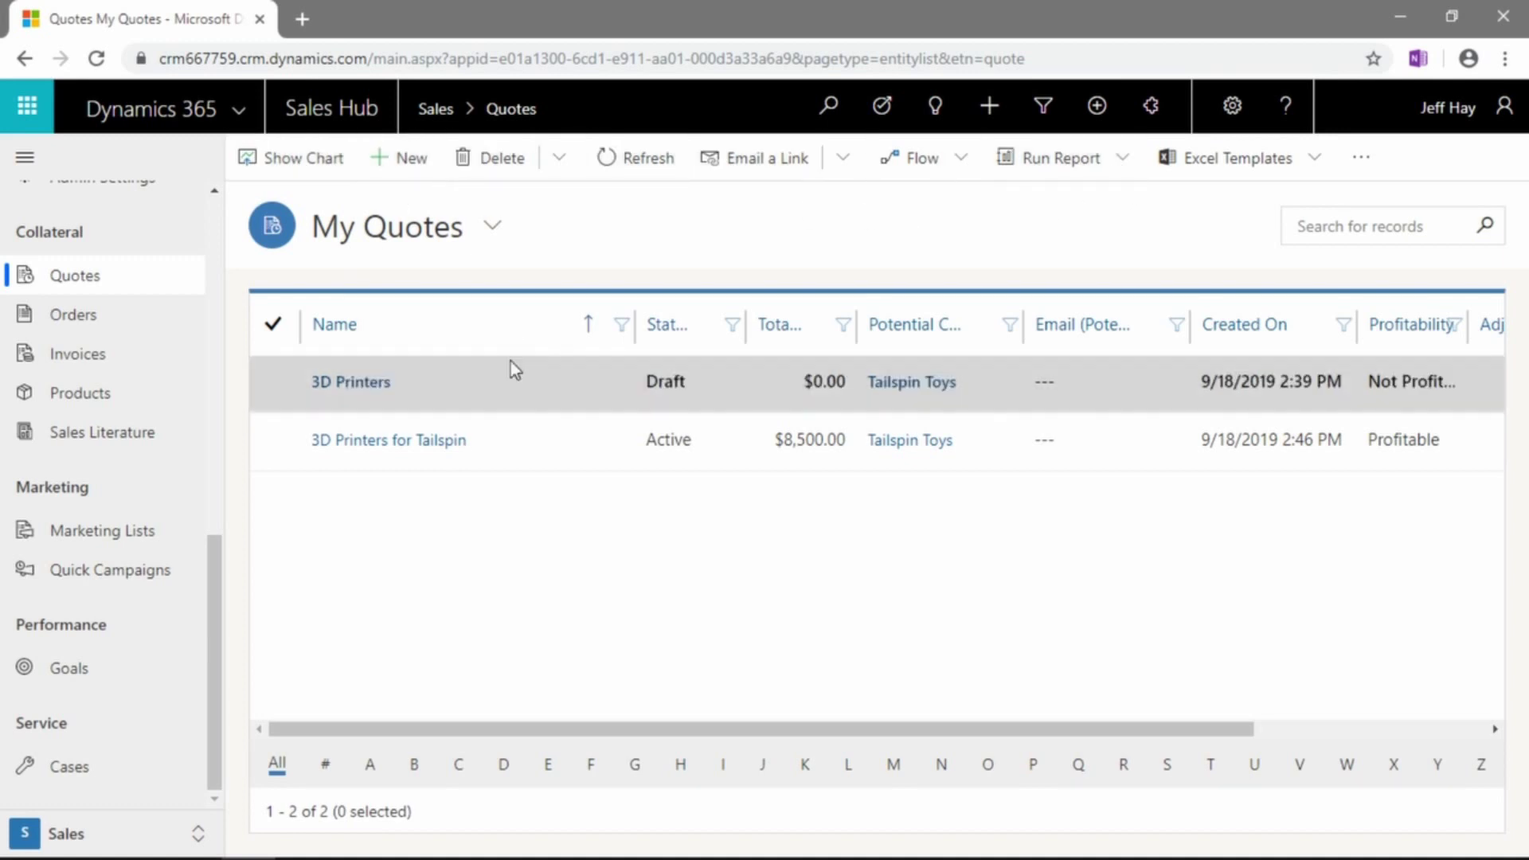
# - Create a new quote and switch it to the Quote: Quote form
pyautogui.click(390, 167)
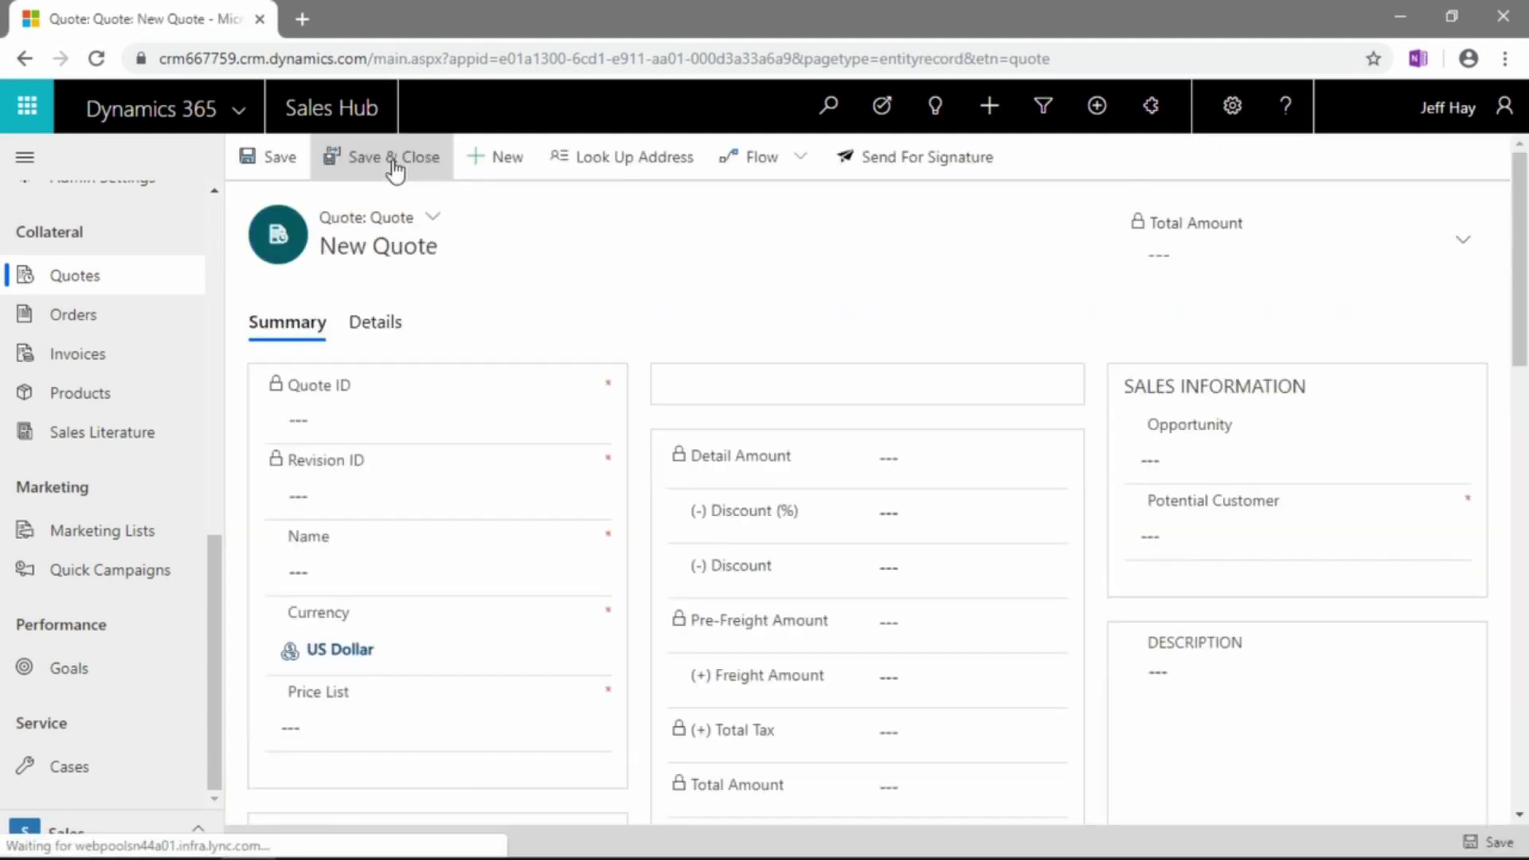
pyautogui.click(433, 218)
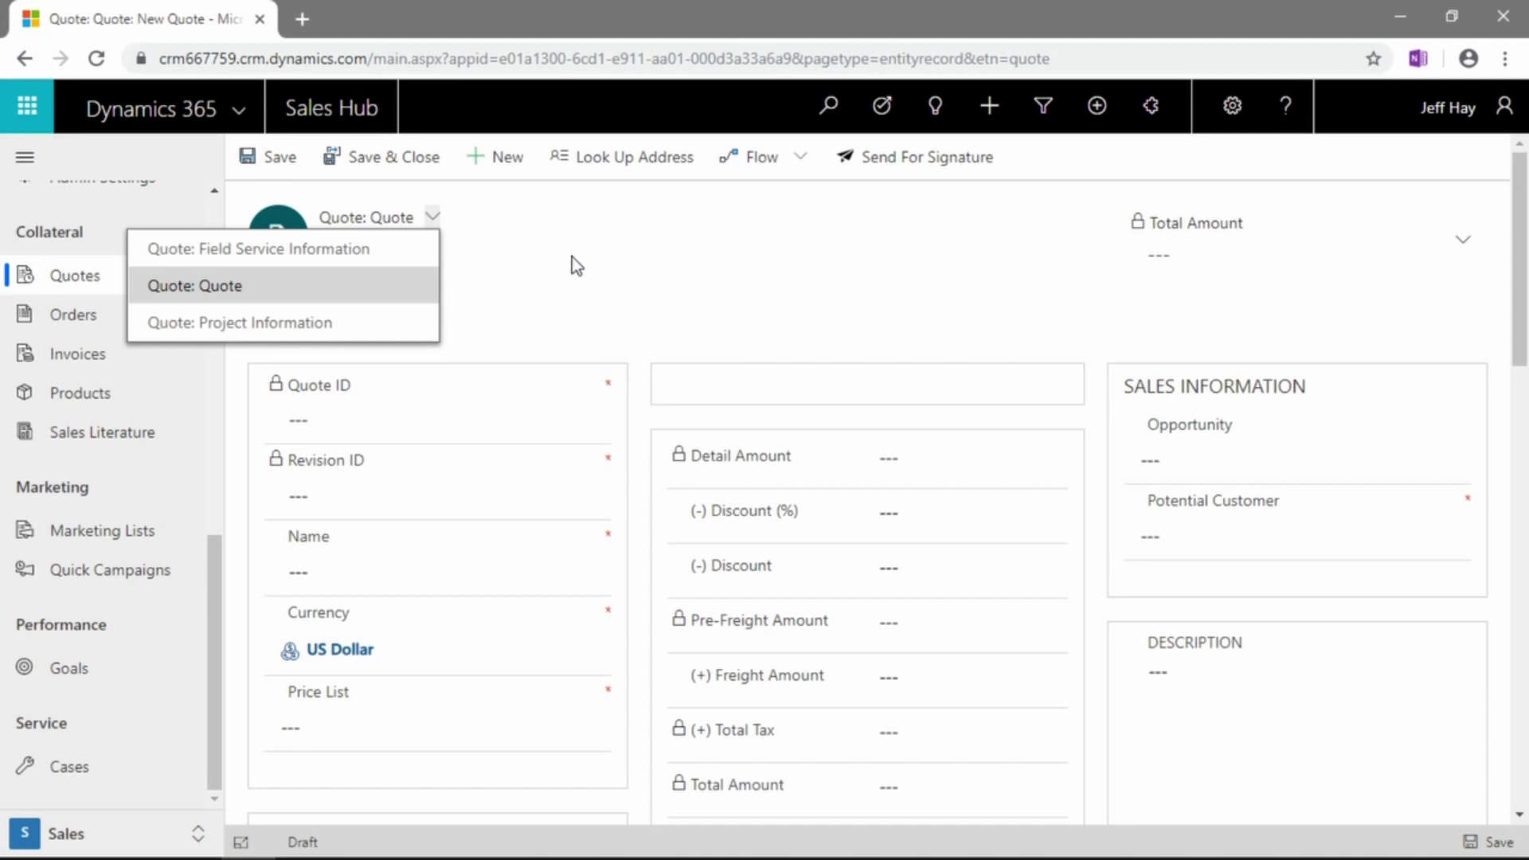
pyautogui.click(275, 293)
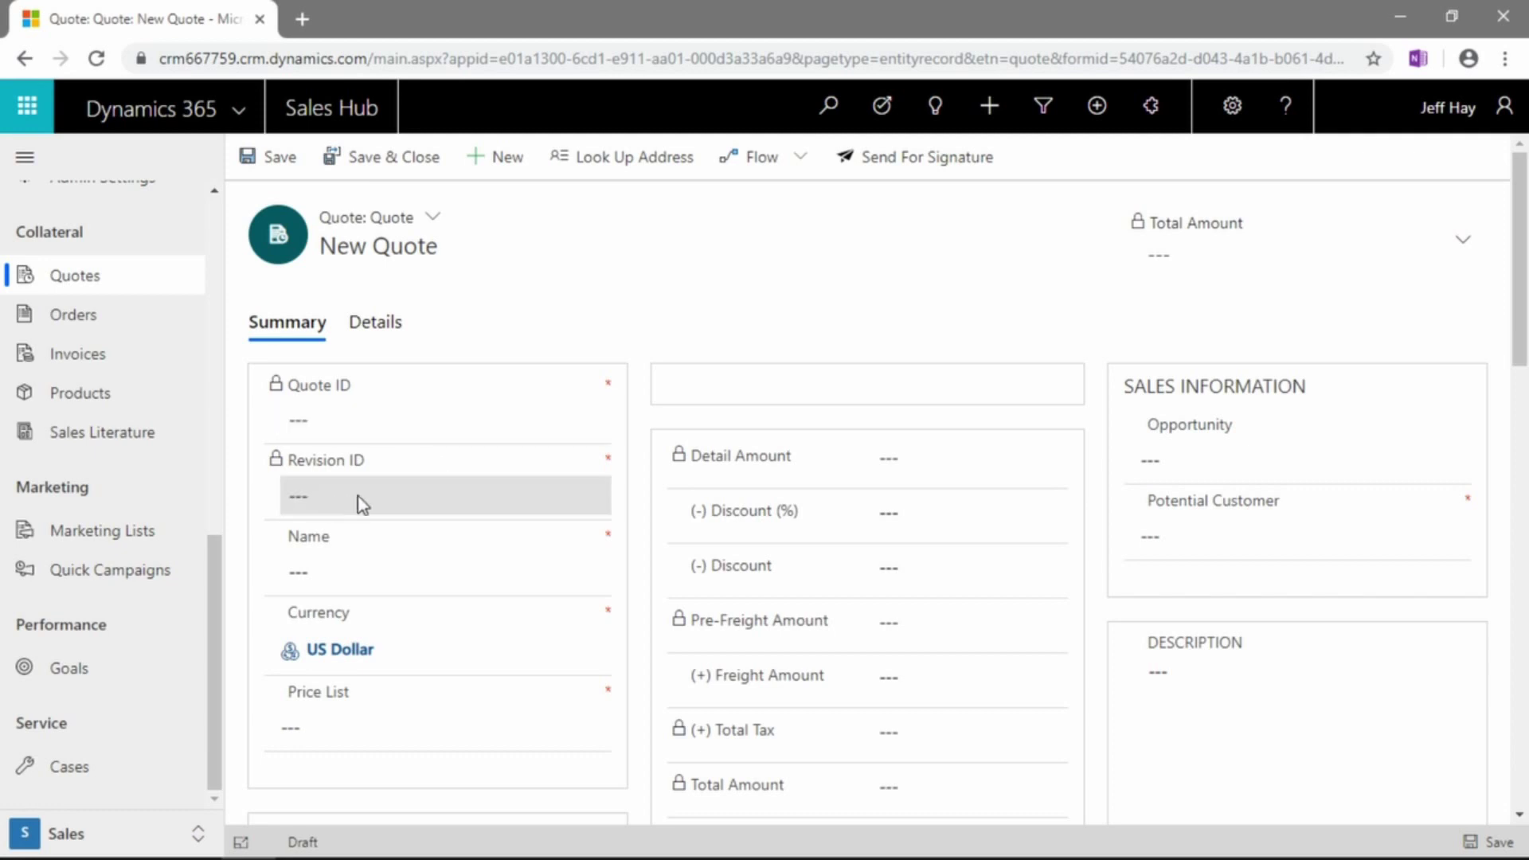
pyautogui.scroll(-2, 394, 497)
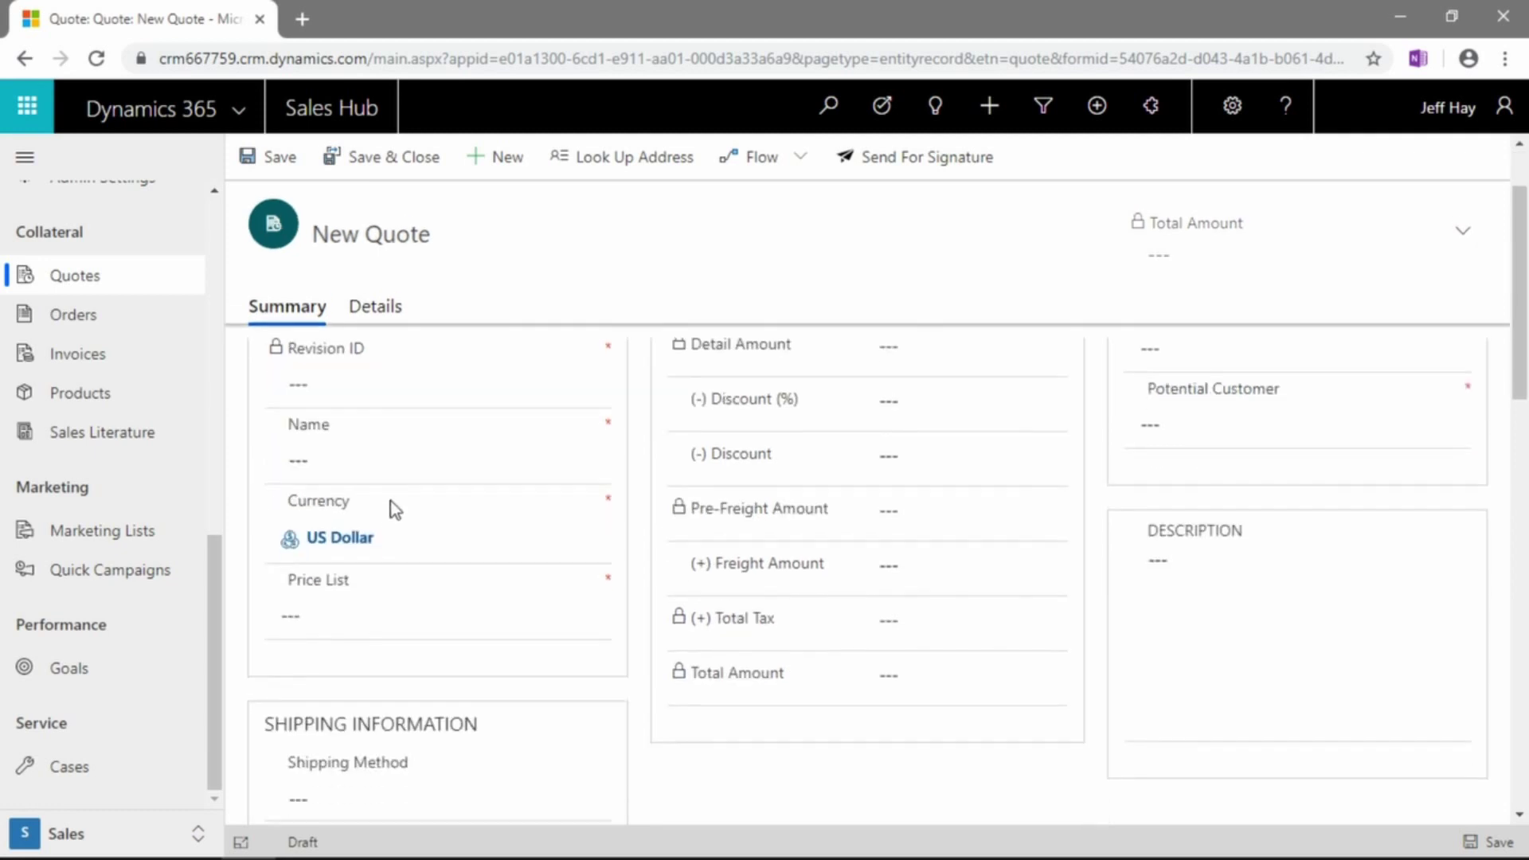
pyautogui.click(363, 459)
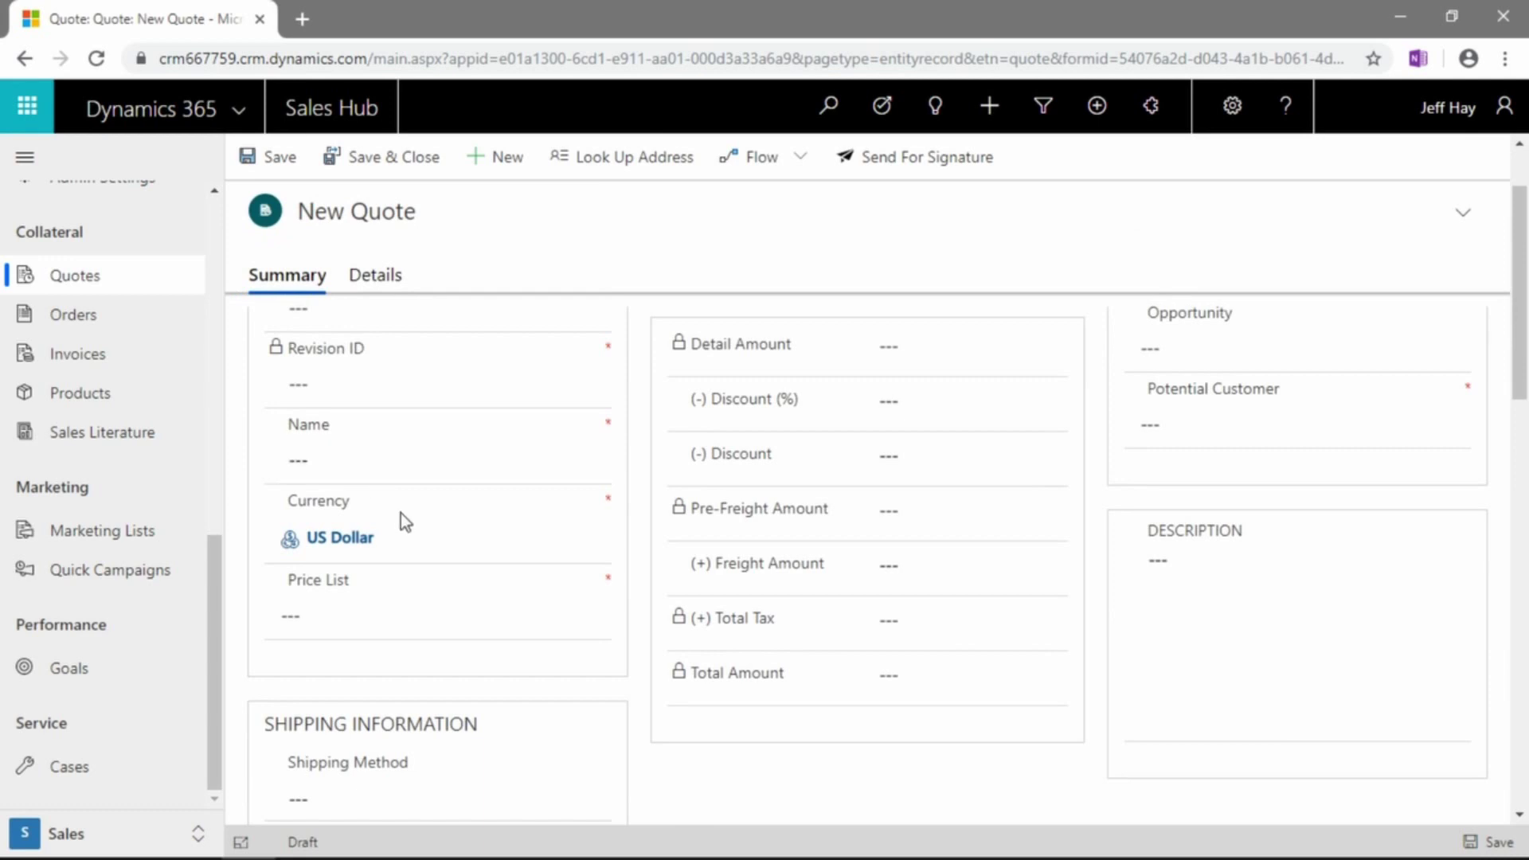
pyautogui.click(405, 617)
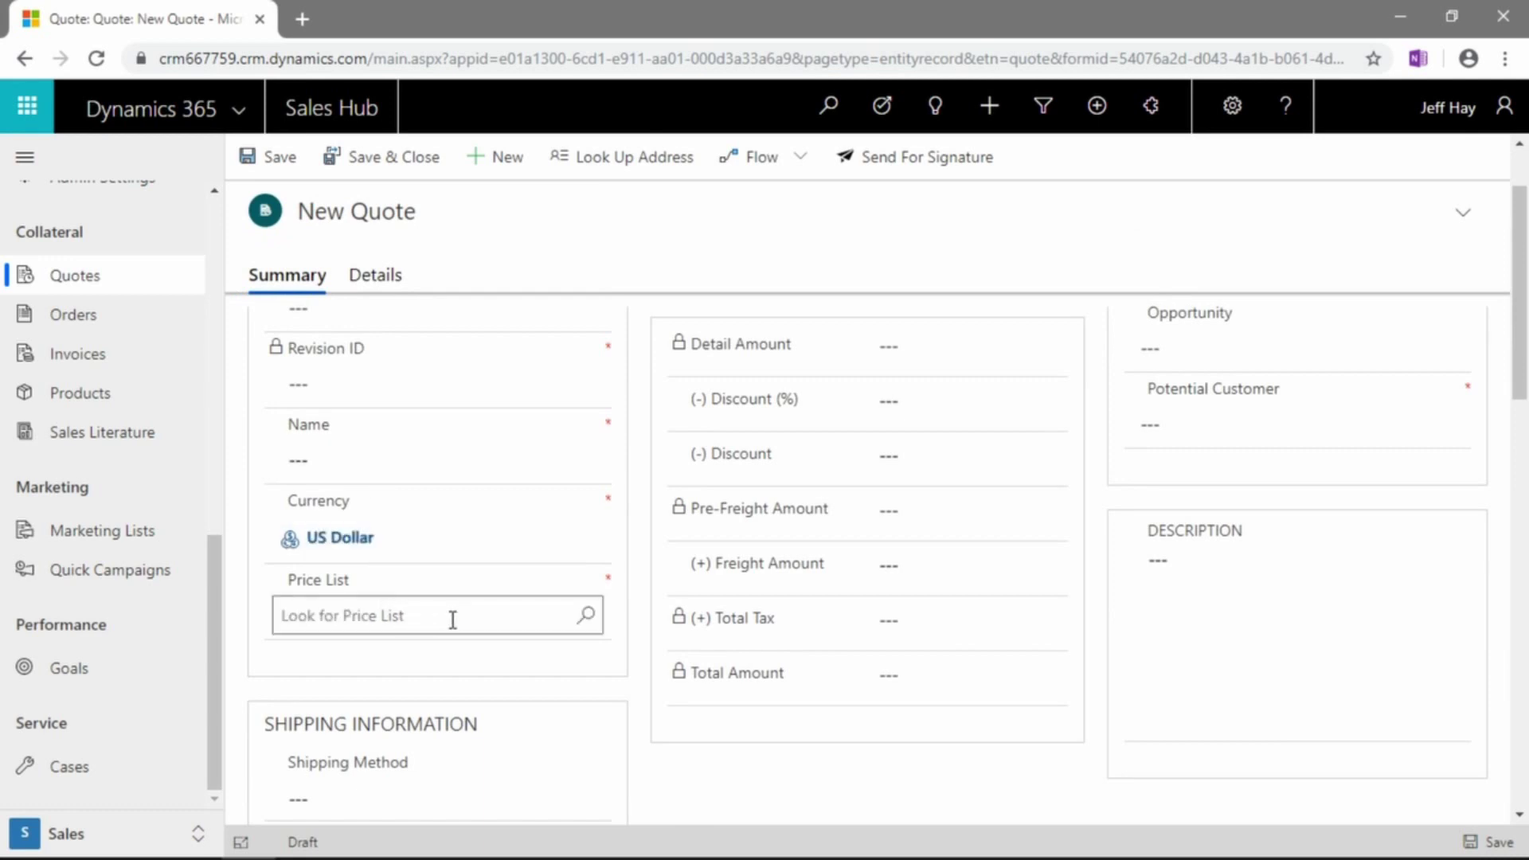
pyautogui.scroll(-4, 482, 613)
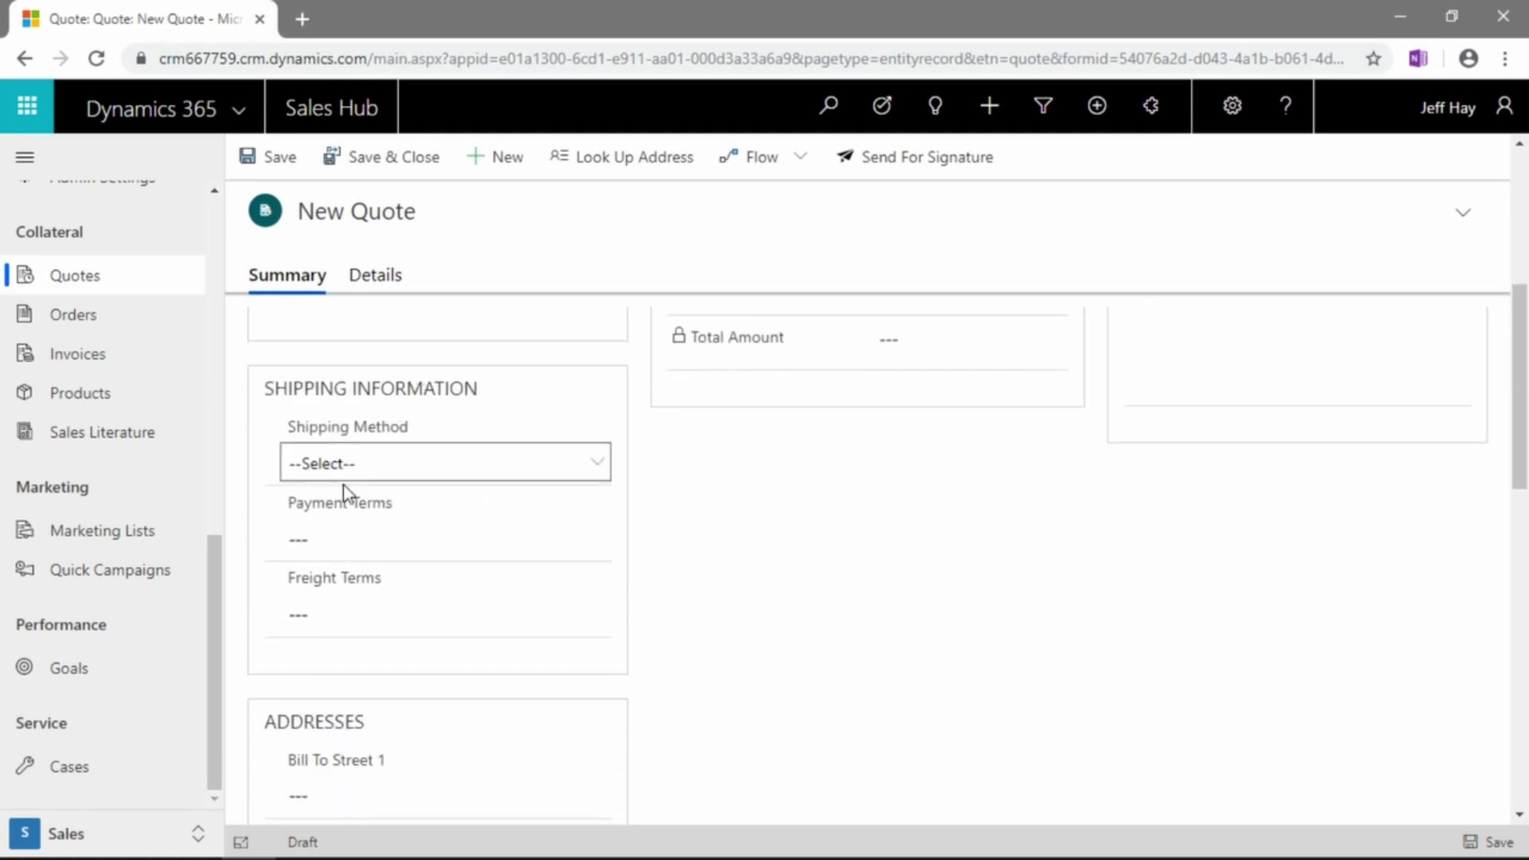
pyautogui.scroll(-4, 460, 623)
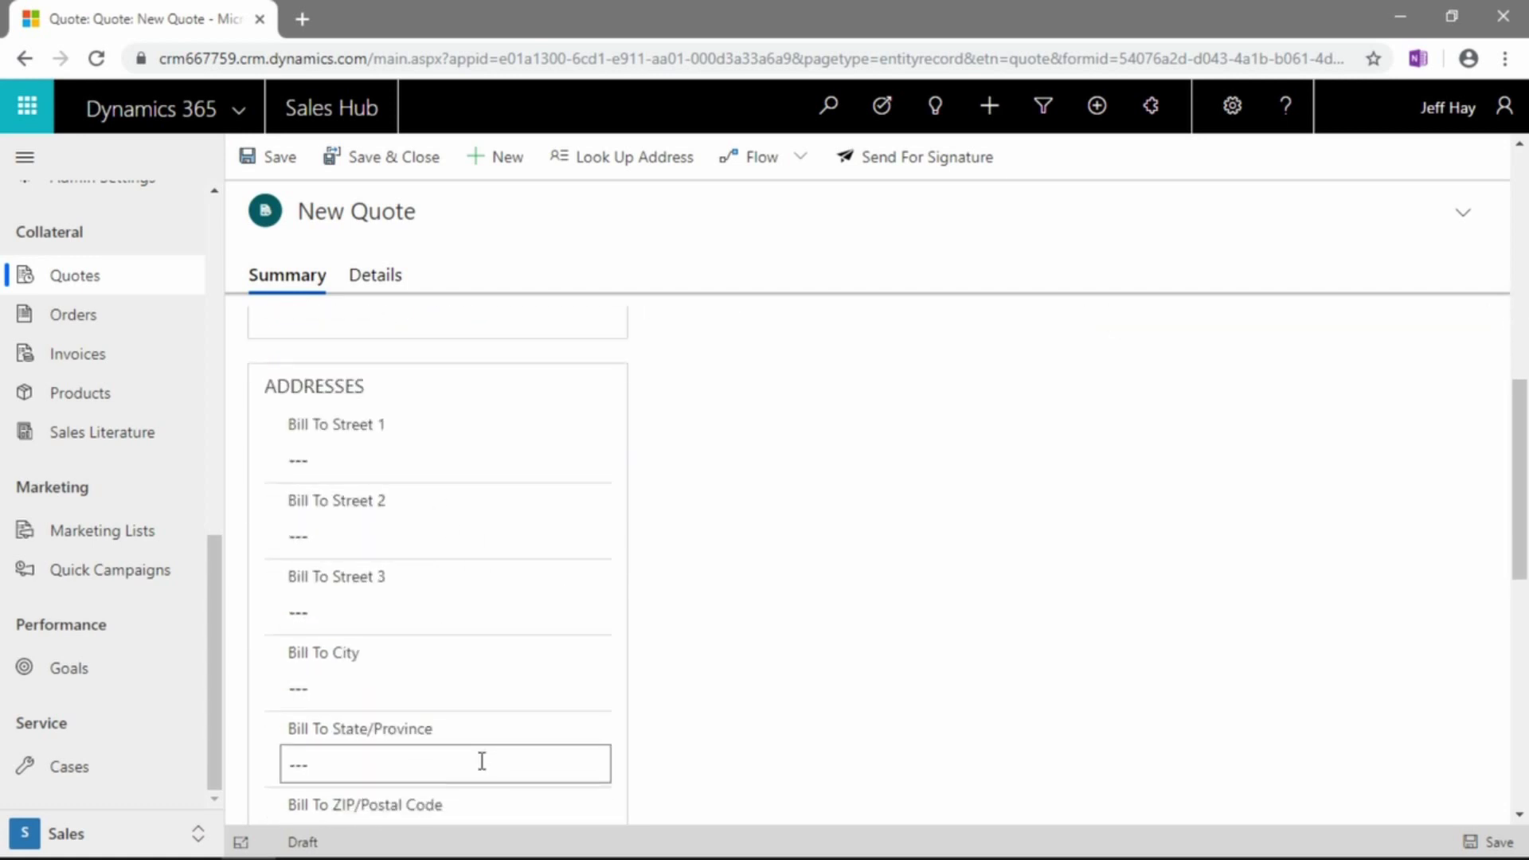
pyautogui.scroll(5, 465, 628)
pyautogui.scroll(3, 487, 667)
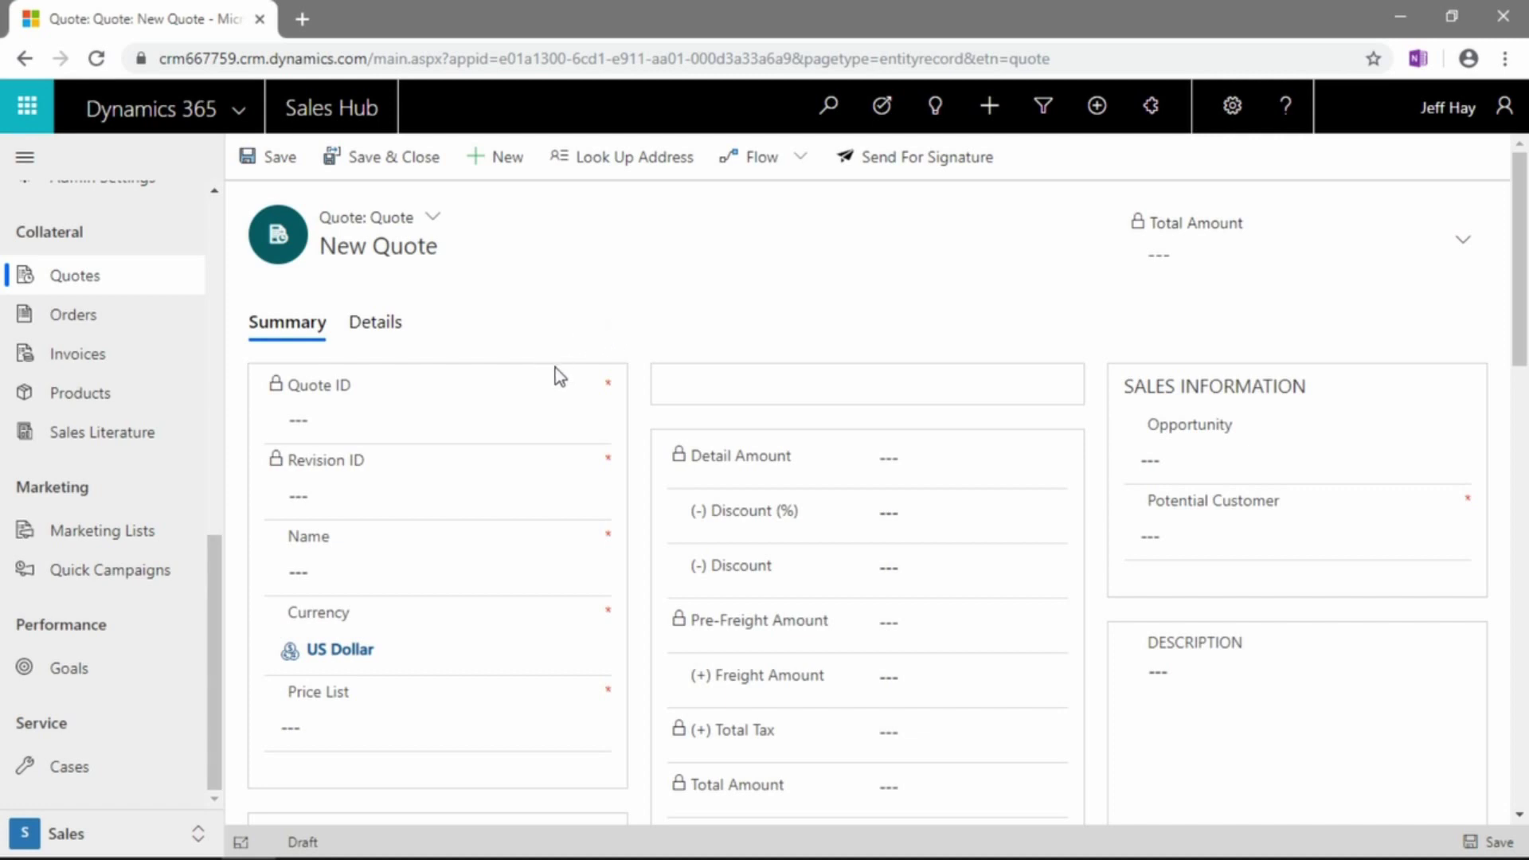
# - Name the quote 'ADventure Works Quote 1' and assign the Retail price list
pyautogui.click(421, 573)
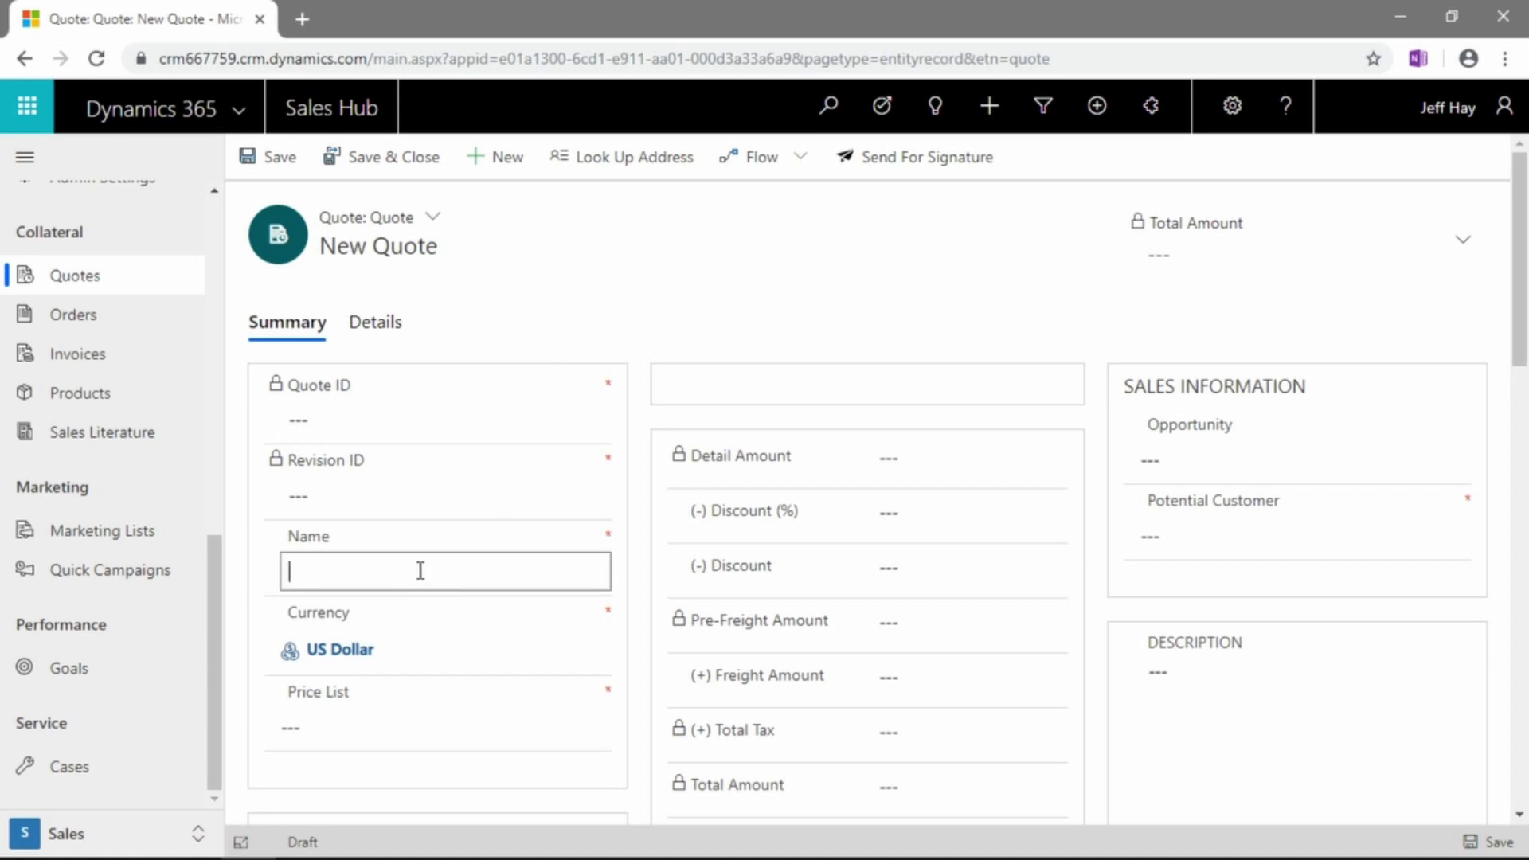
pyautogui.write('ADventure Work')
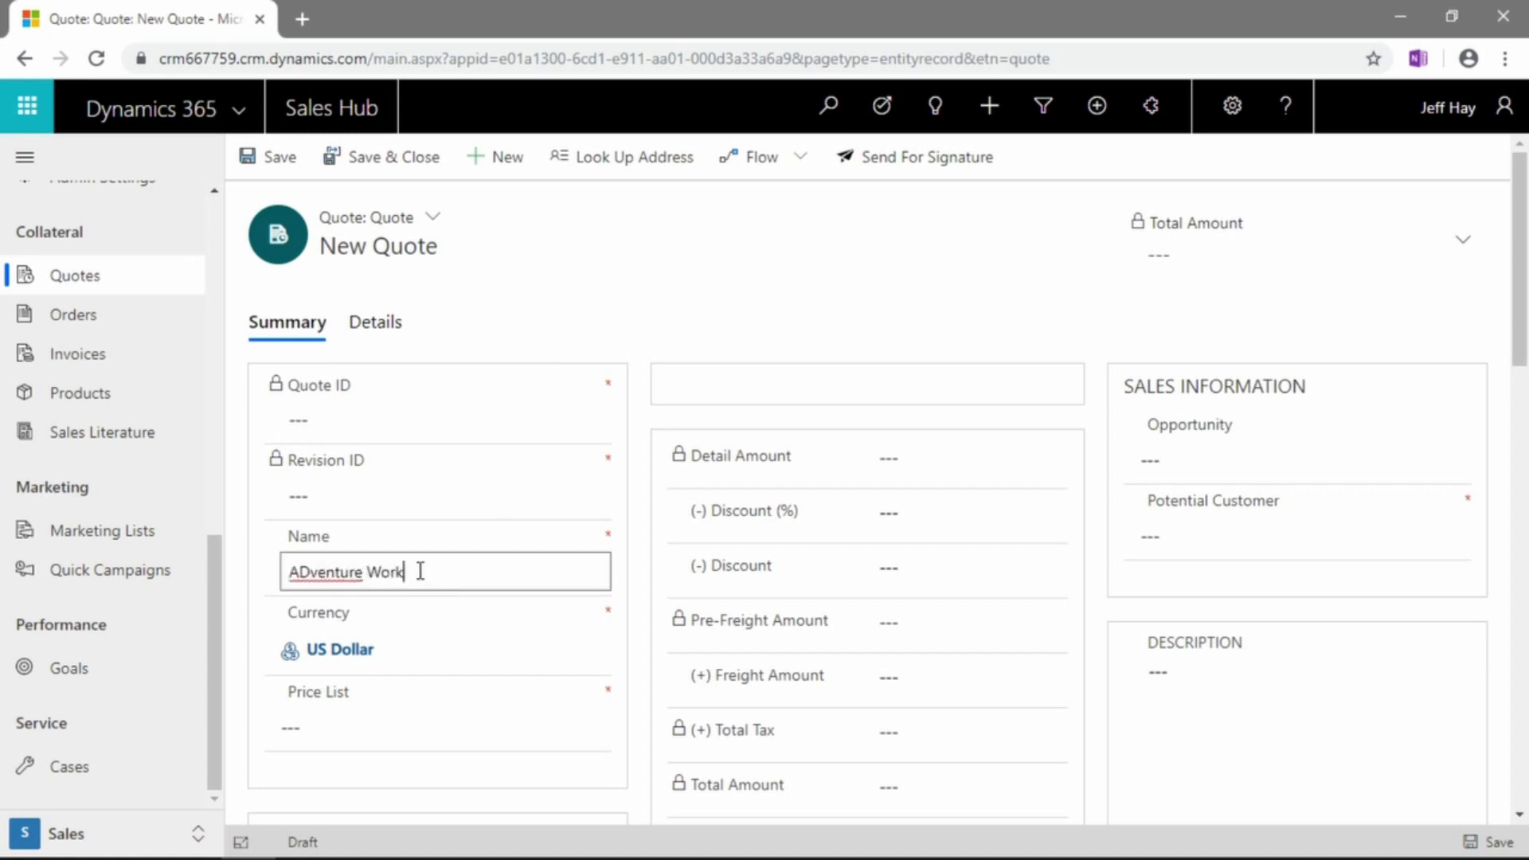
pyautogui.write('s Quote 1')
pyautogui.scroll(-2, 484, 535)
pyautogui.scroll(-2, 476, 558)
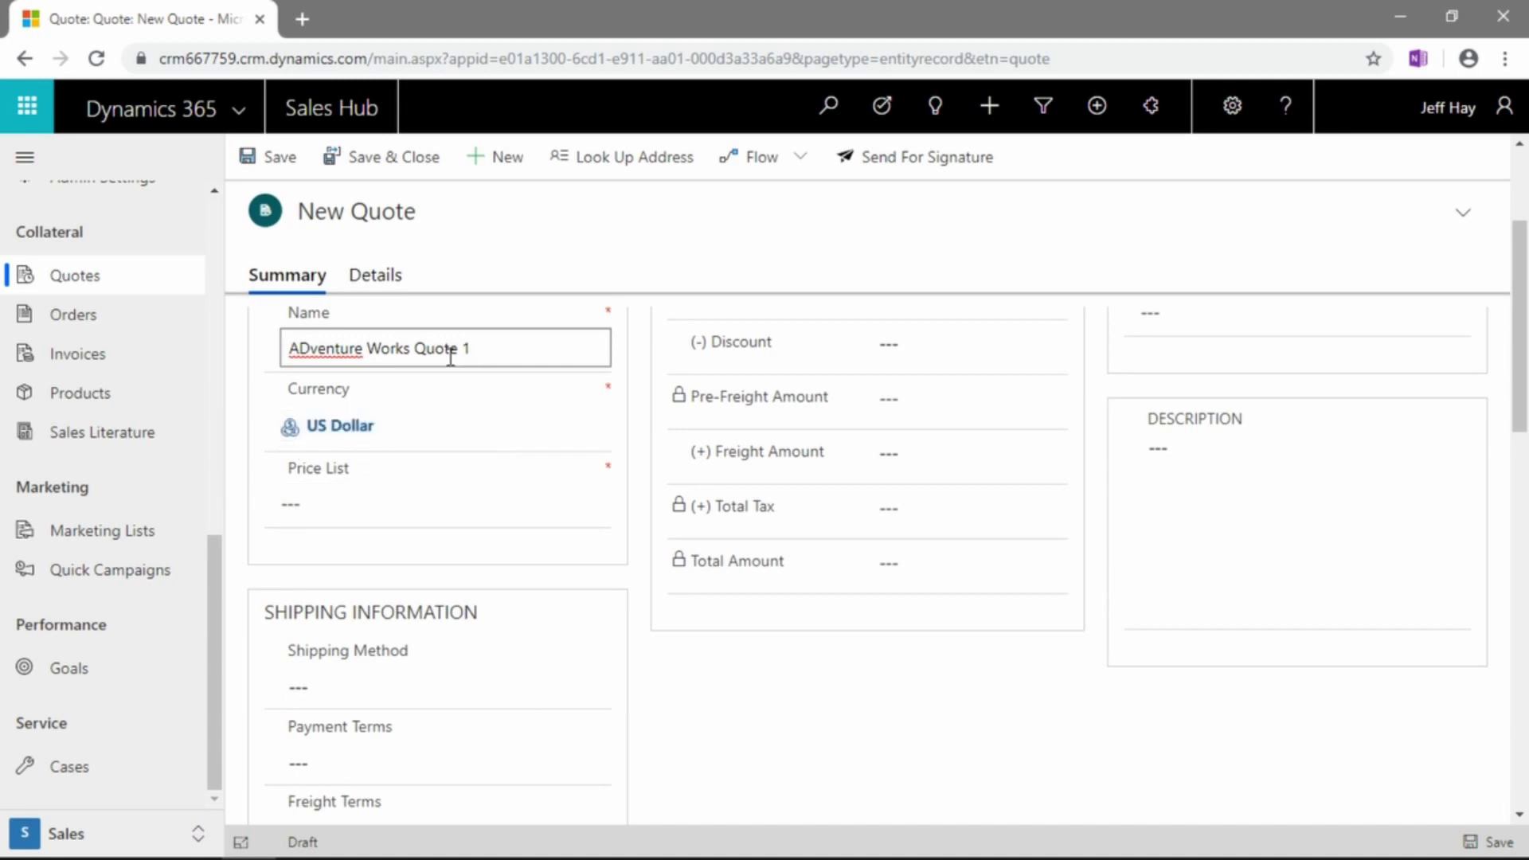
pyautogui.click(397, 503)
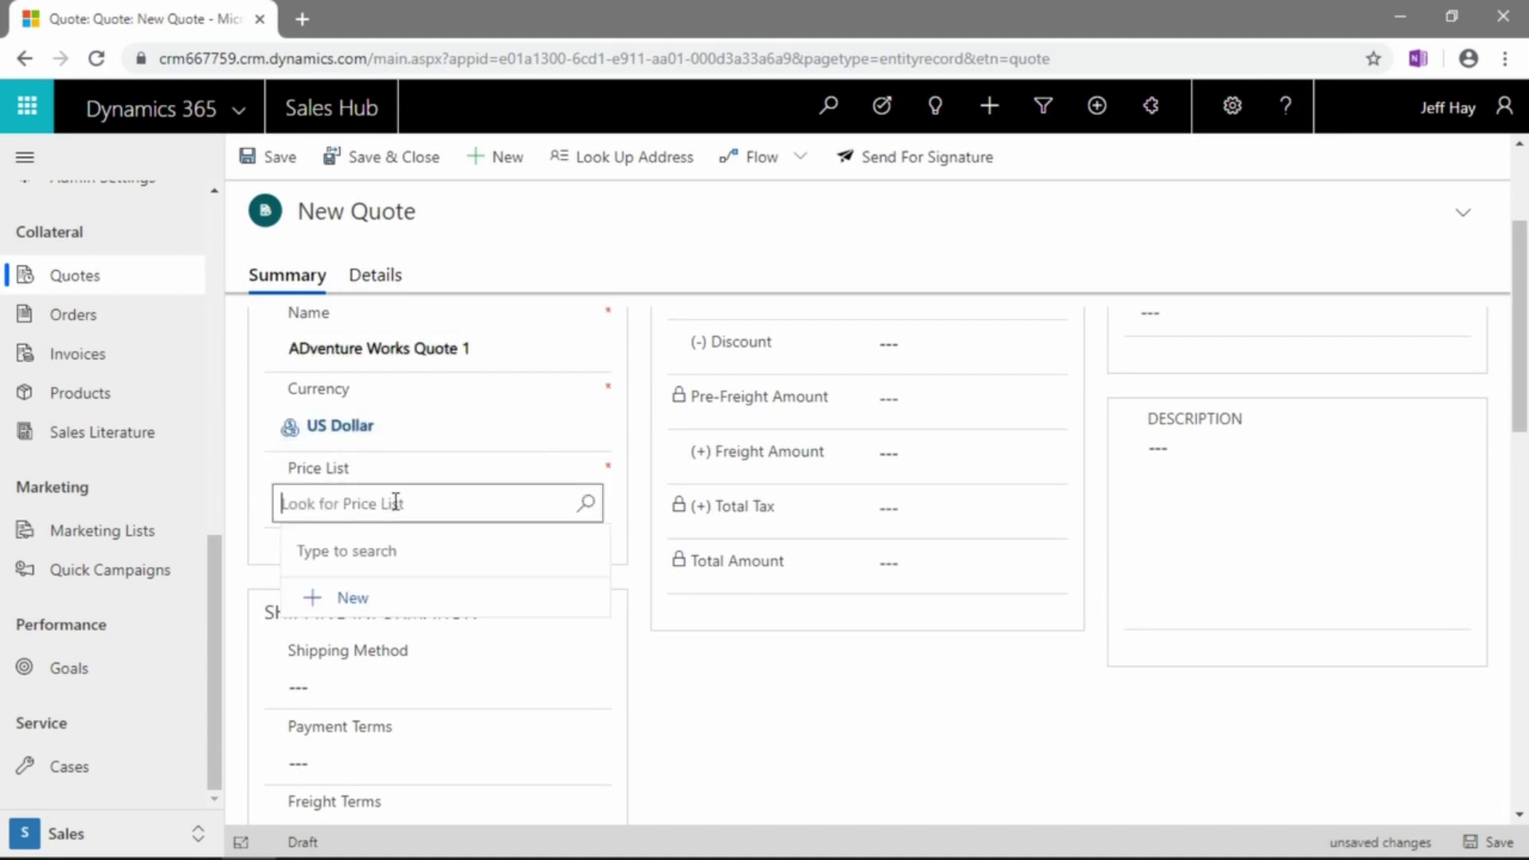
pyautogui.write('reta')
pyautogui.click(437, 573)
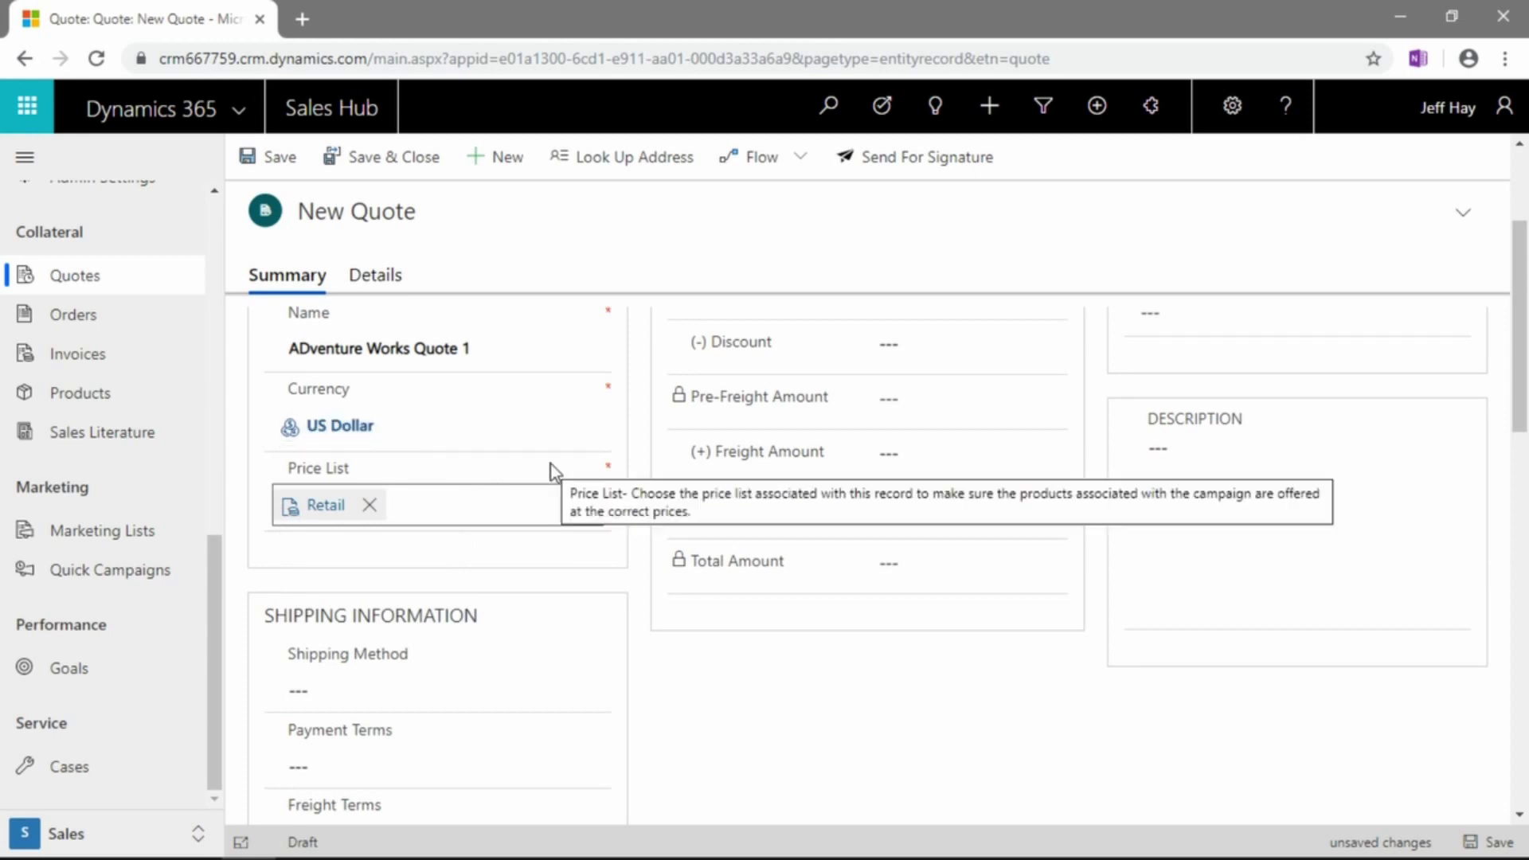
# - Set Shipping Method to FedEx and Payment Terms to Net 60
pyautogui.scroll(-3, 496, 499)
pyautogui.click(367, 471)
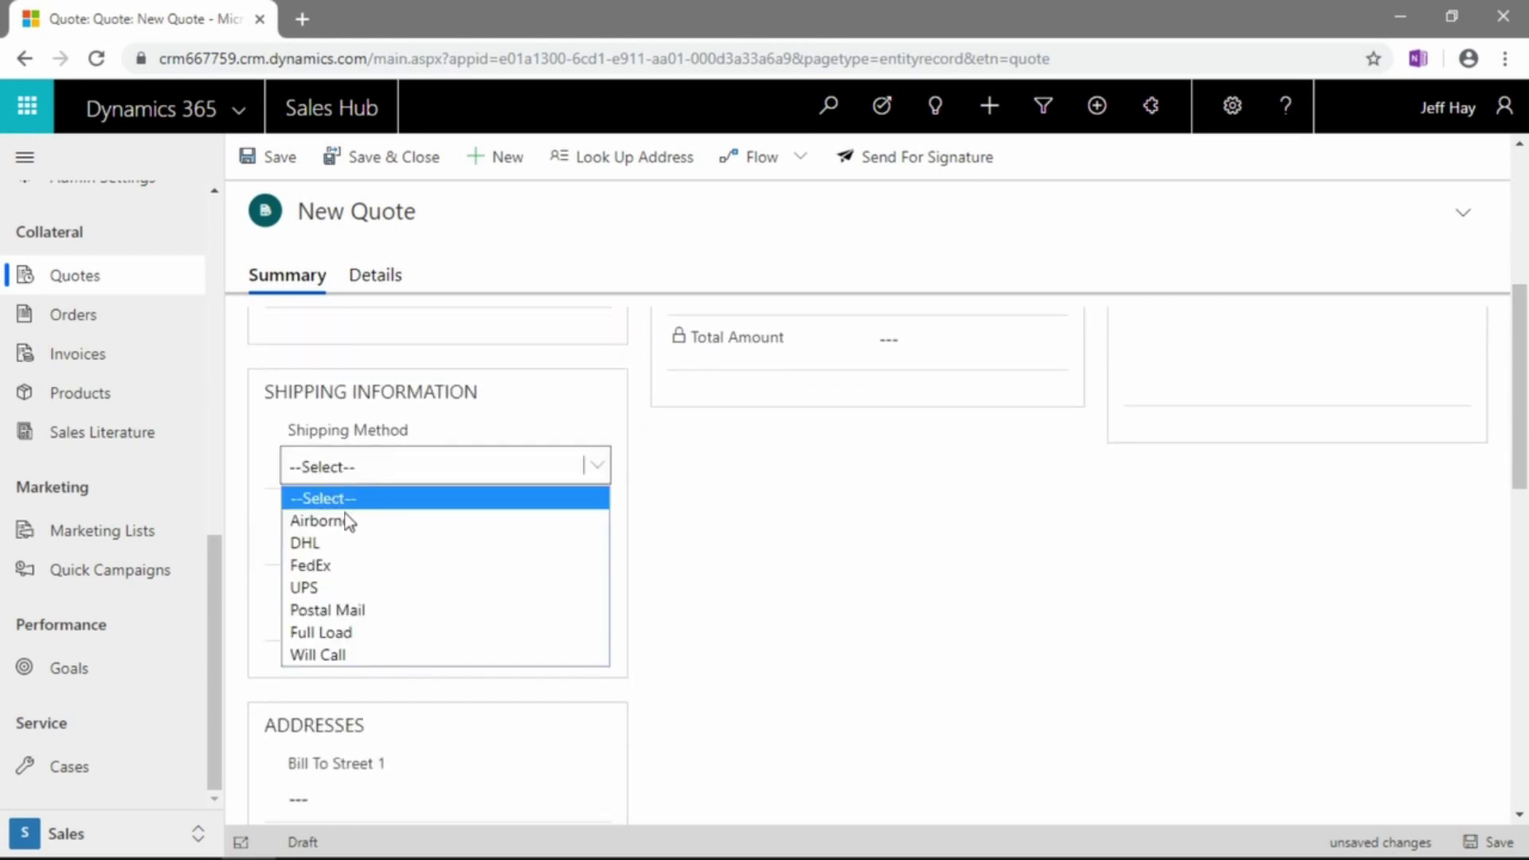
pyautogui.click(342, 564)
pyautogui.click(398, 553)
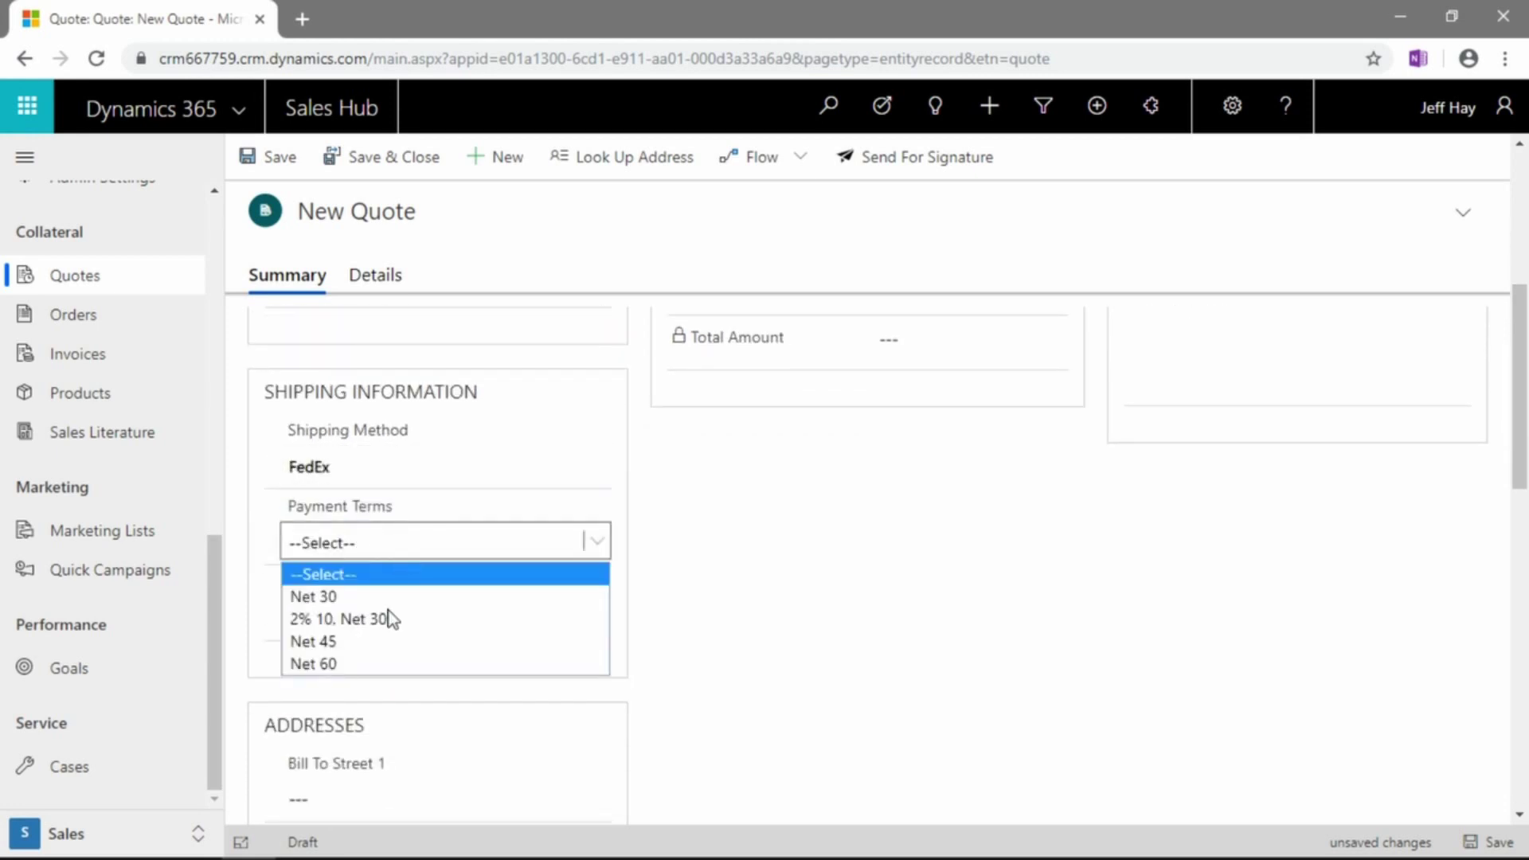
pyautogui.click(375, 664)
pyautogui.click(446, 628)
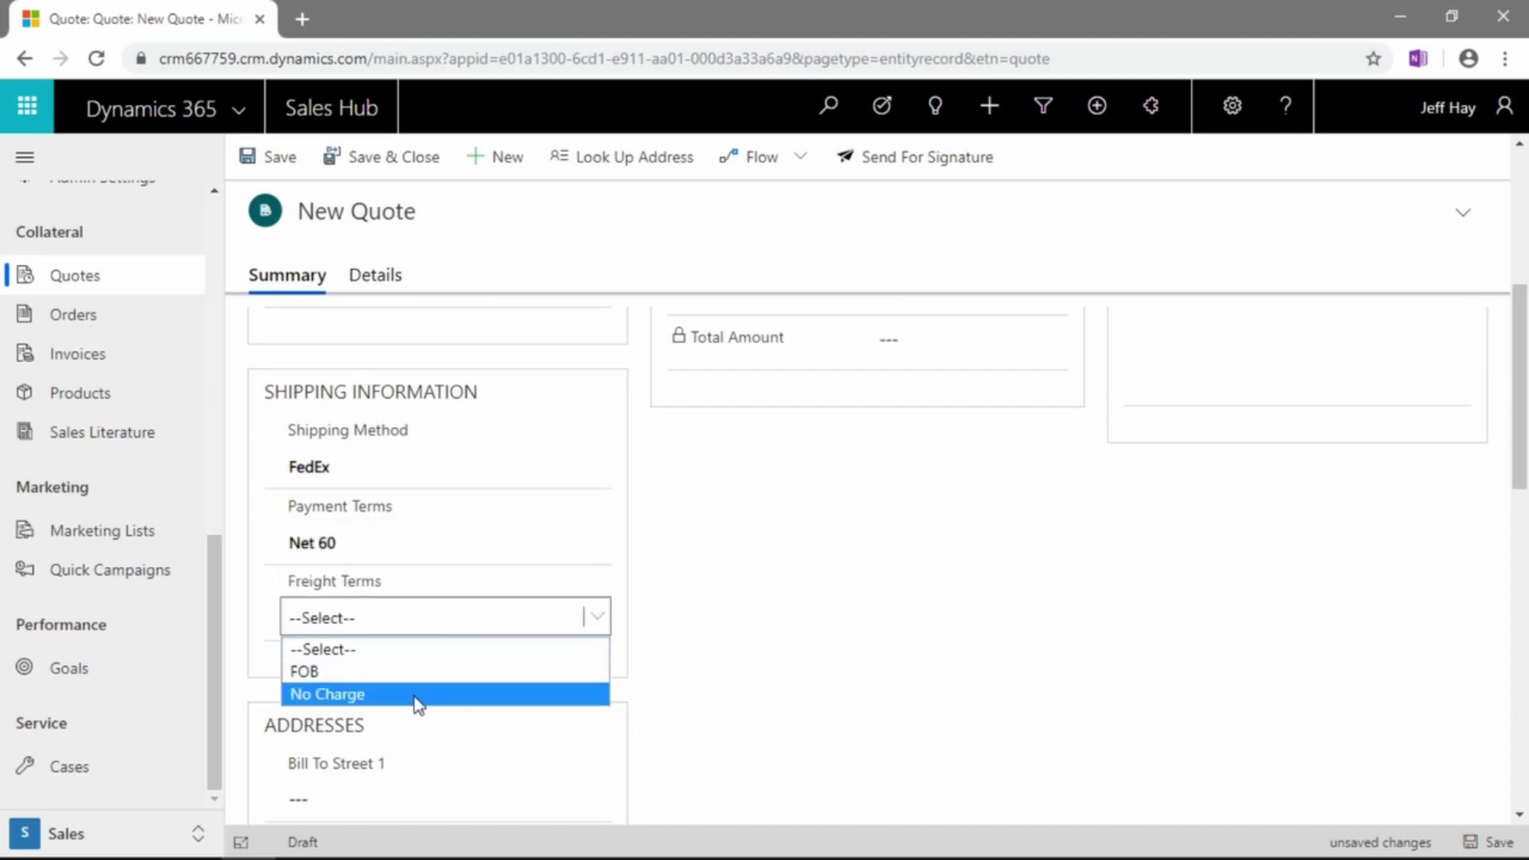
# - Set the quote's Freight Terms to No Charge
pyautogui.click(417, 696)
pyautogui.scroll(-4, 430, 563)
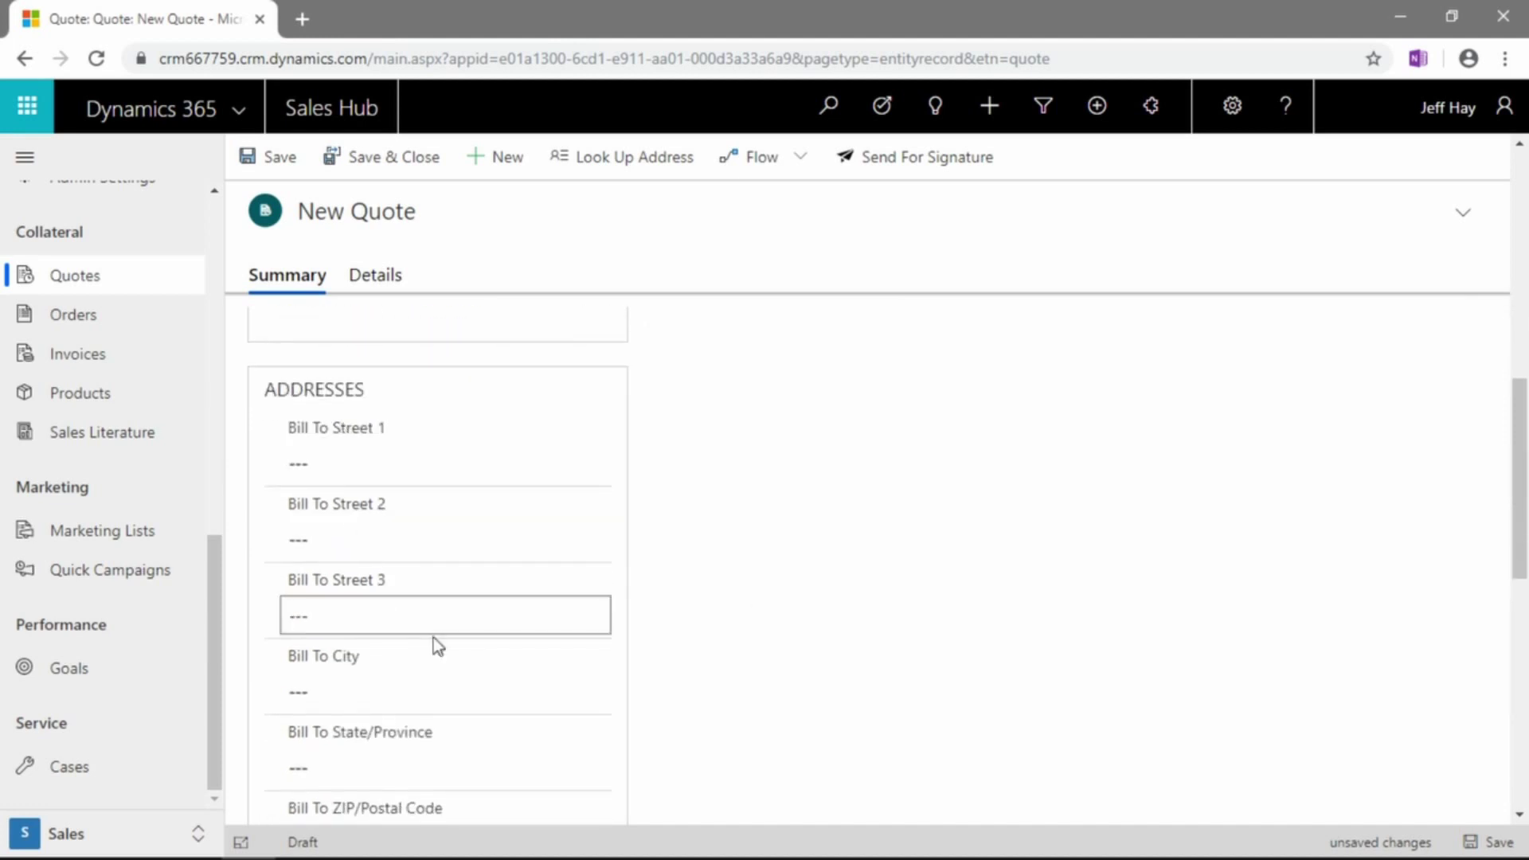
pyautogui.scroll(-4, 434, 642)
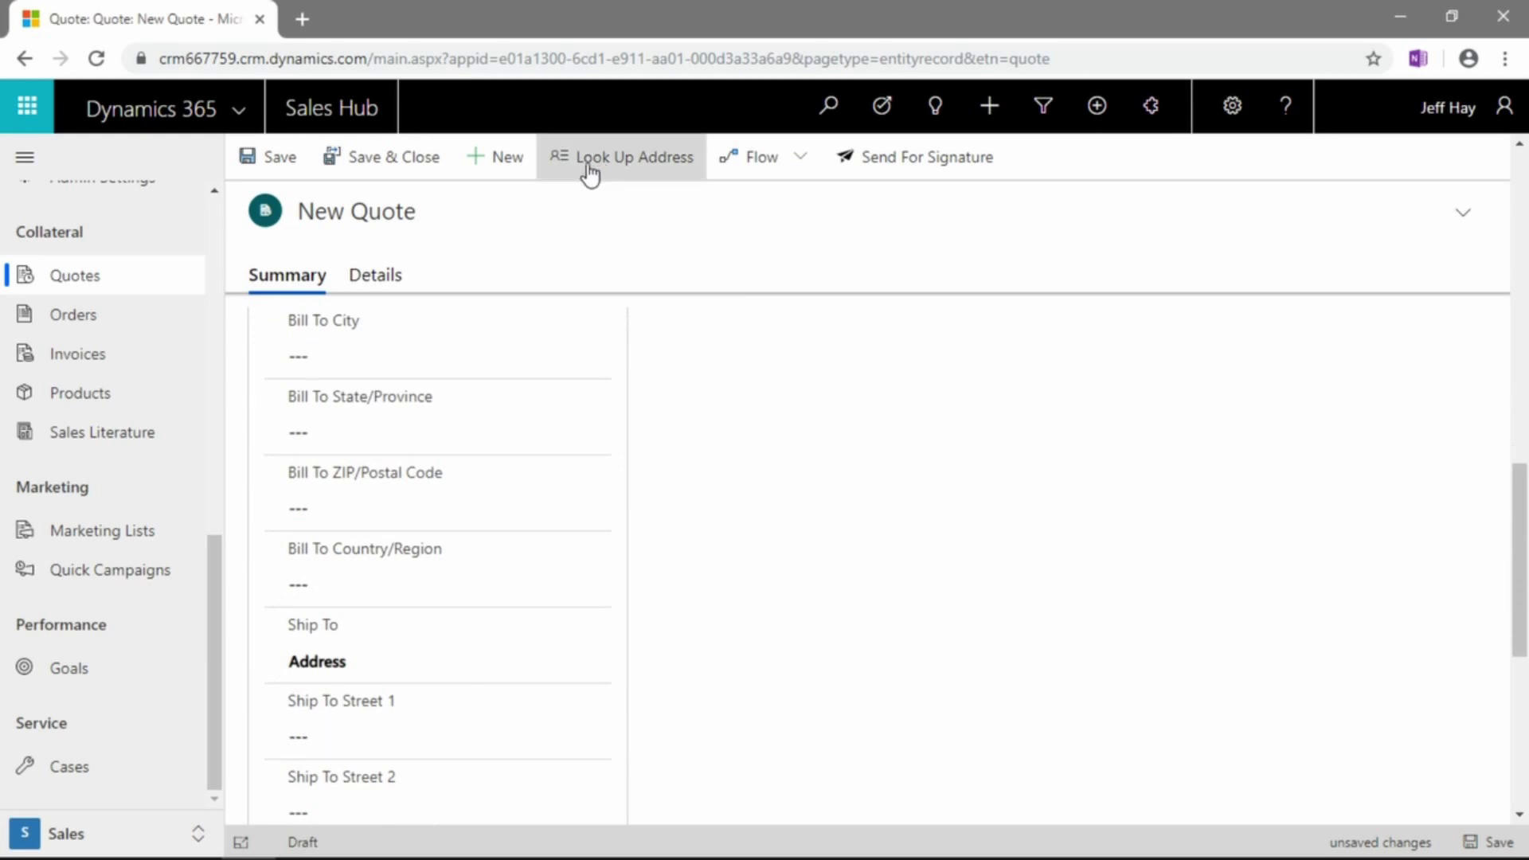
pyautogui.scroll(10, 973, 534)
pyautogui.scroll(1, 924, 614)
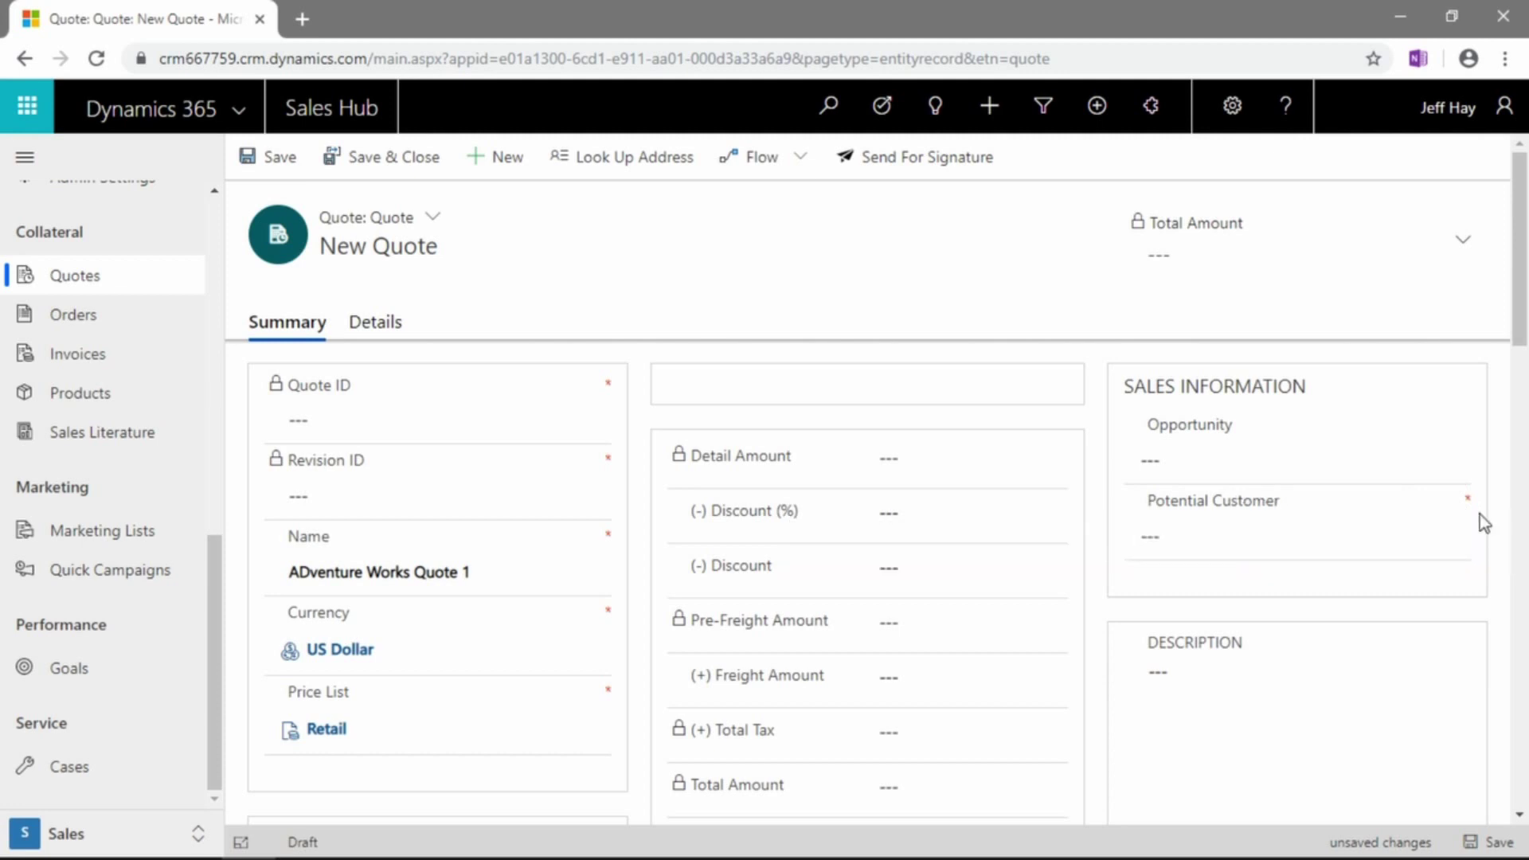
# - Search 'adventure' and choose Adventure Works as the Potential Customer
pyautogui.click(1255, 543)
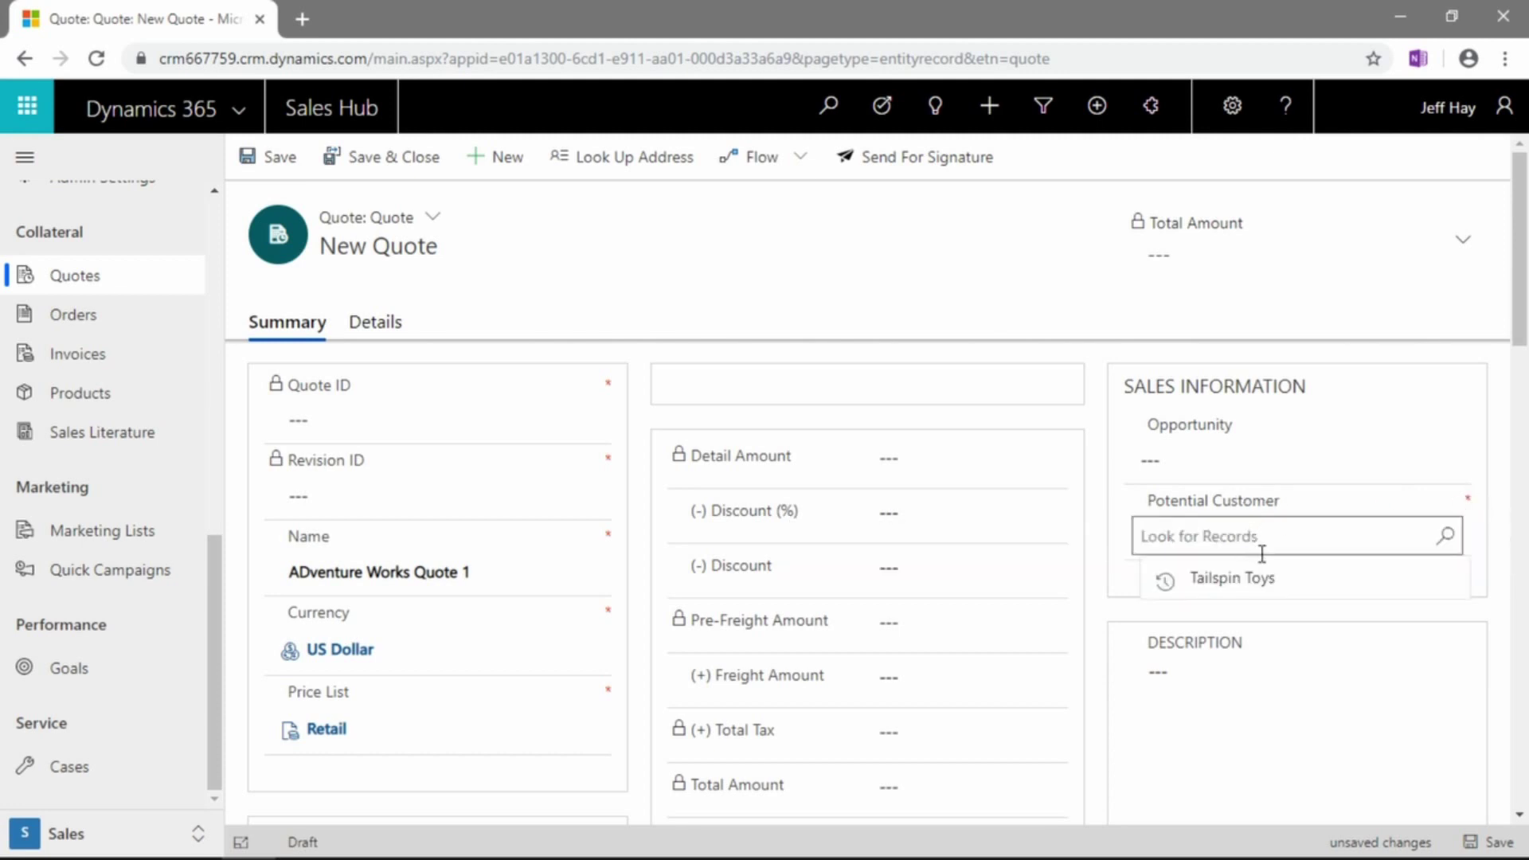
pyautogui.write('adventure')
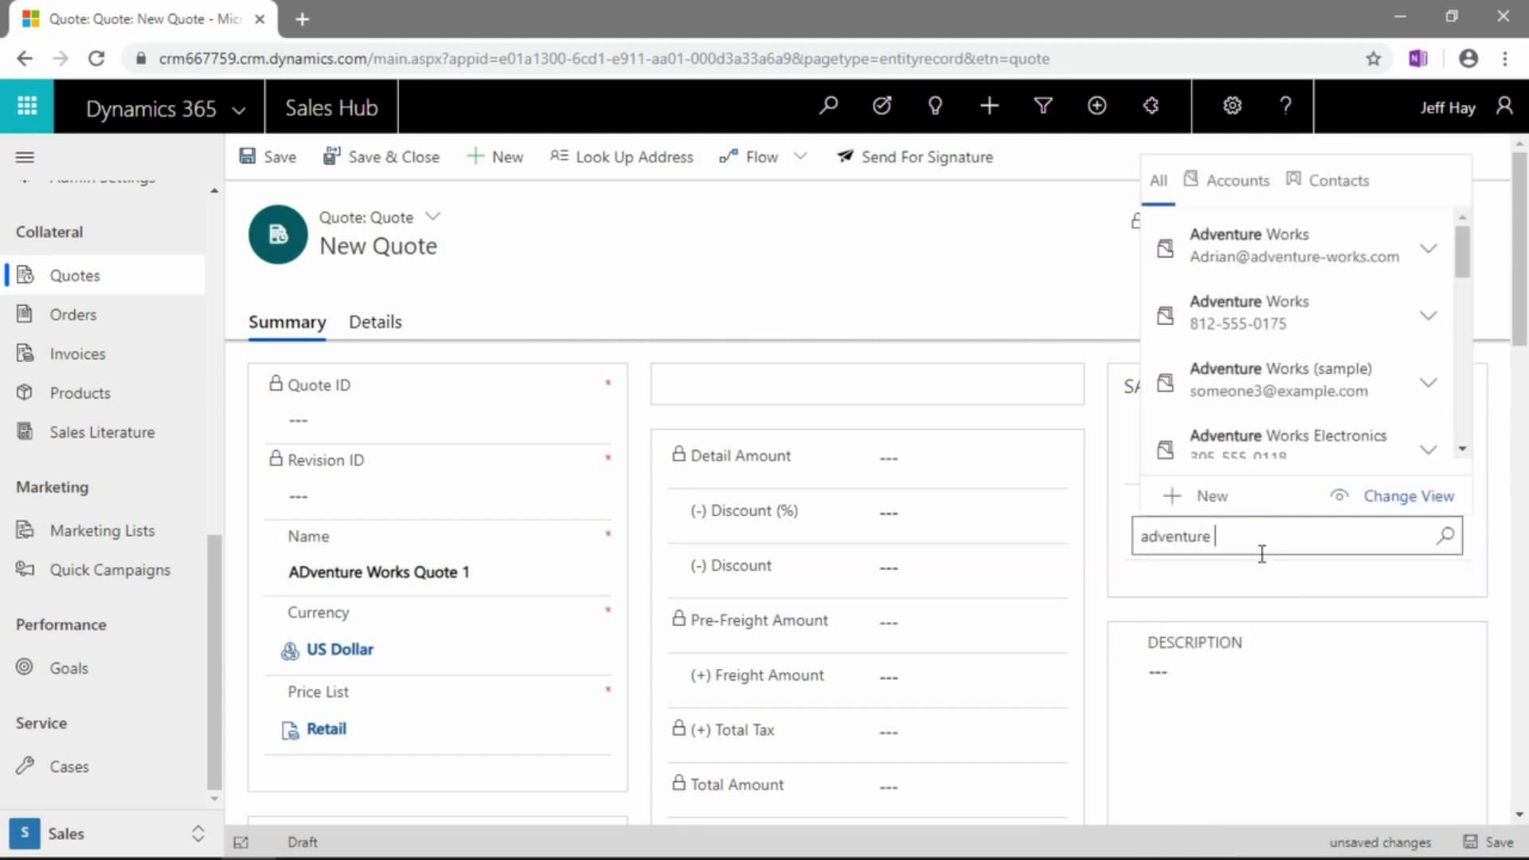
pyautogui.click(1252, 249)
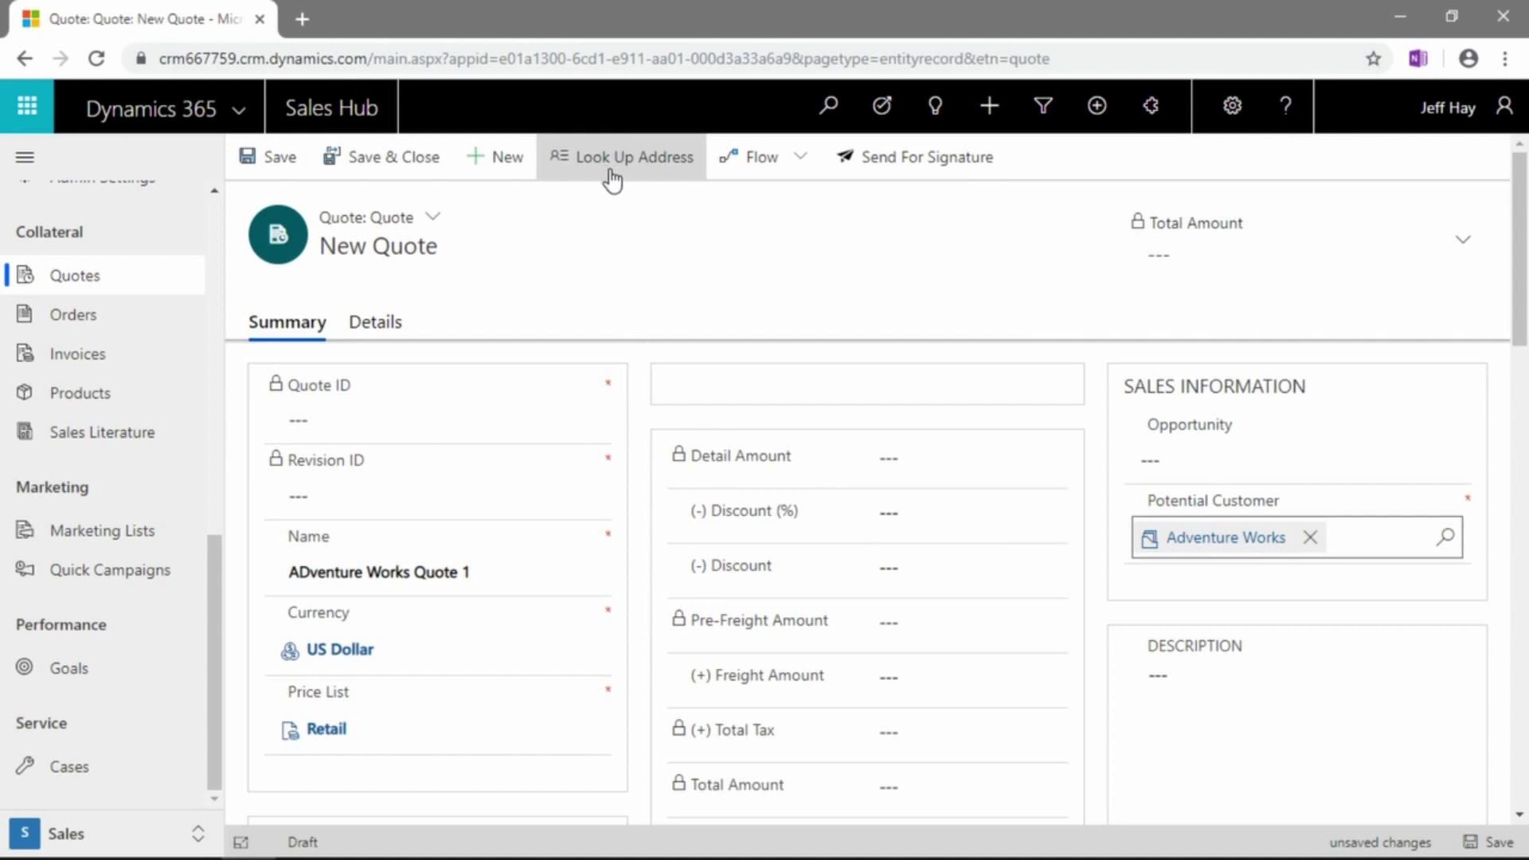
# - Apply the customer's 2100 Johannesburg address as both bill-to and ship-to address
pyautogui.click(663, 163)
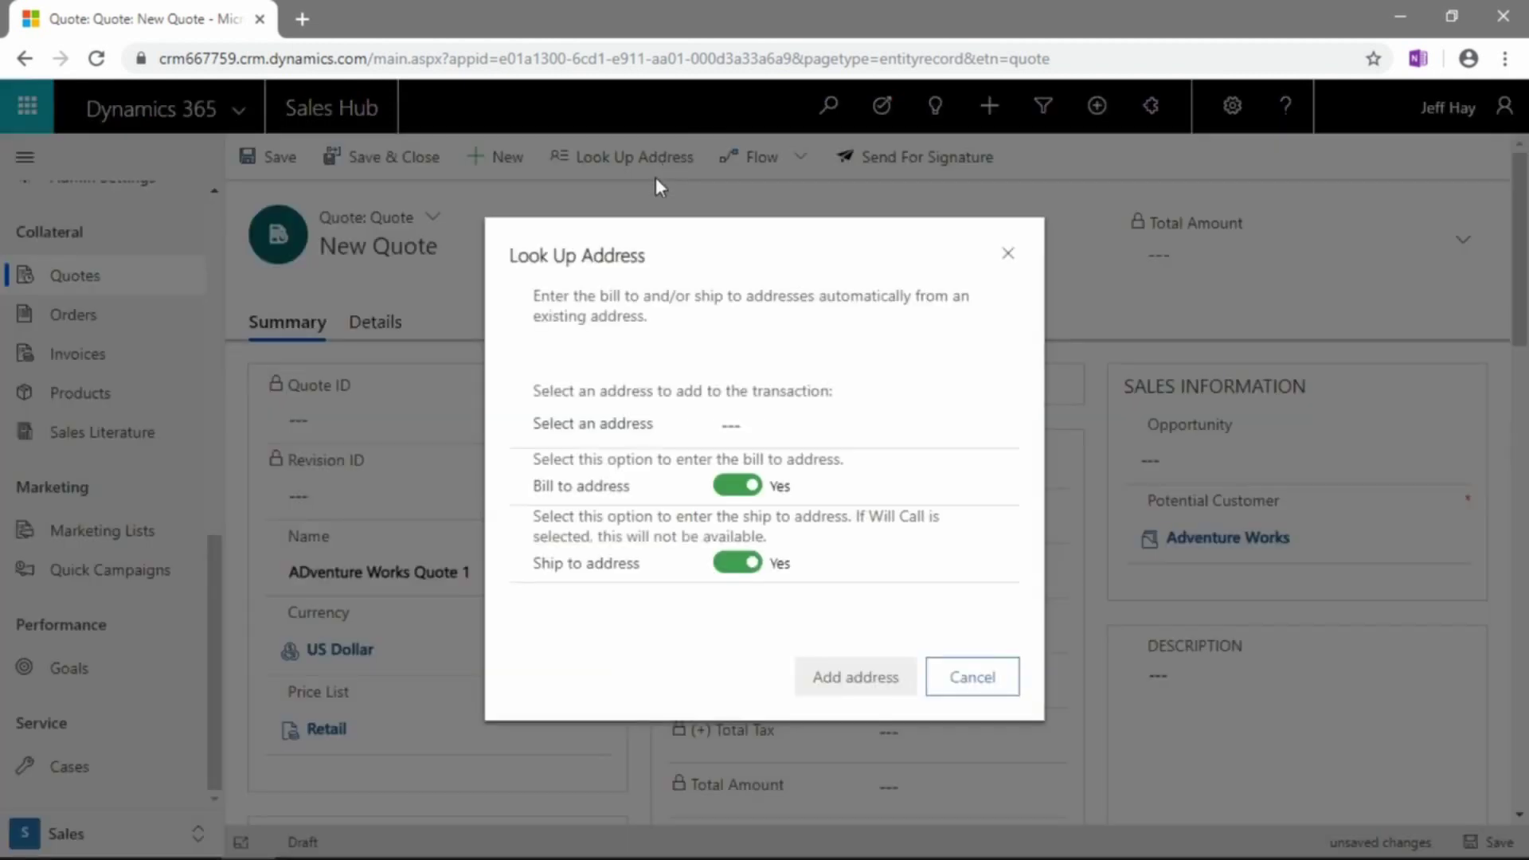
pyautogui.click(767, 427)
pyautogui.click(1001, 426)
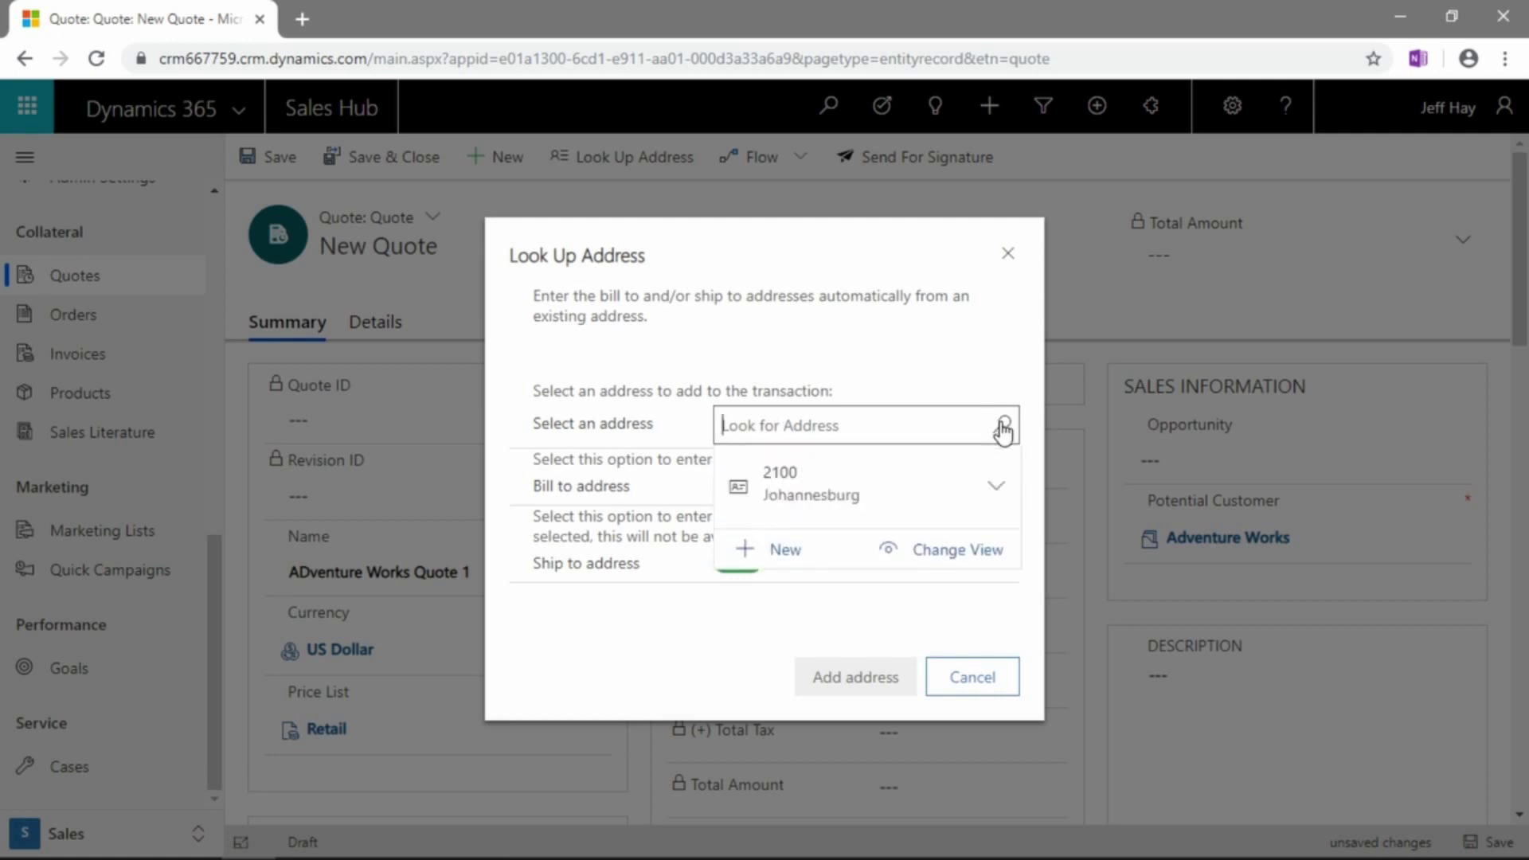
pyautogui.click(866, 477)
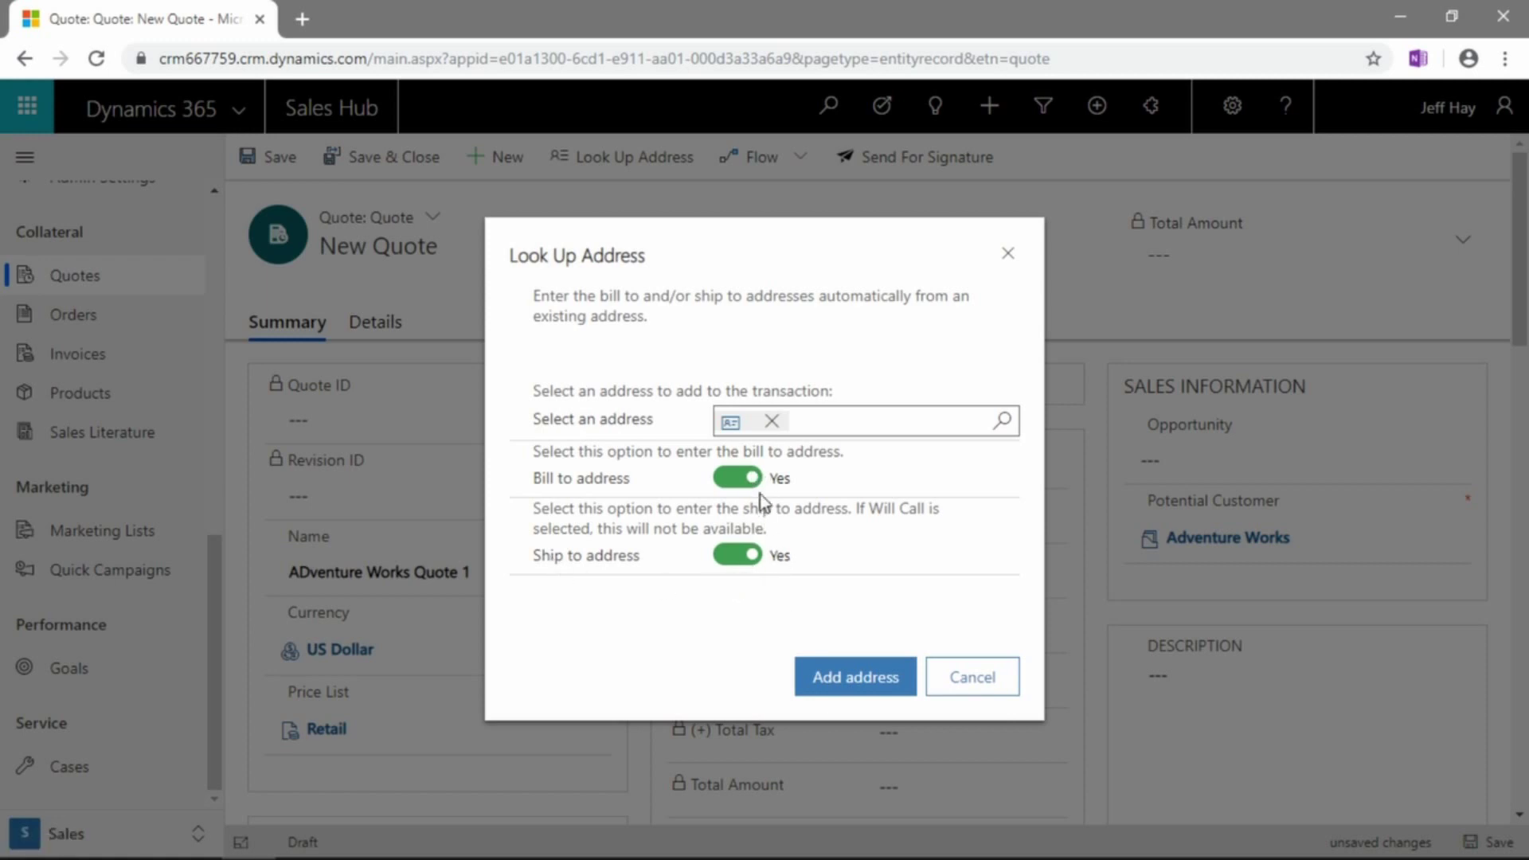
pyautogui.click(846, 685)
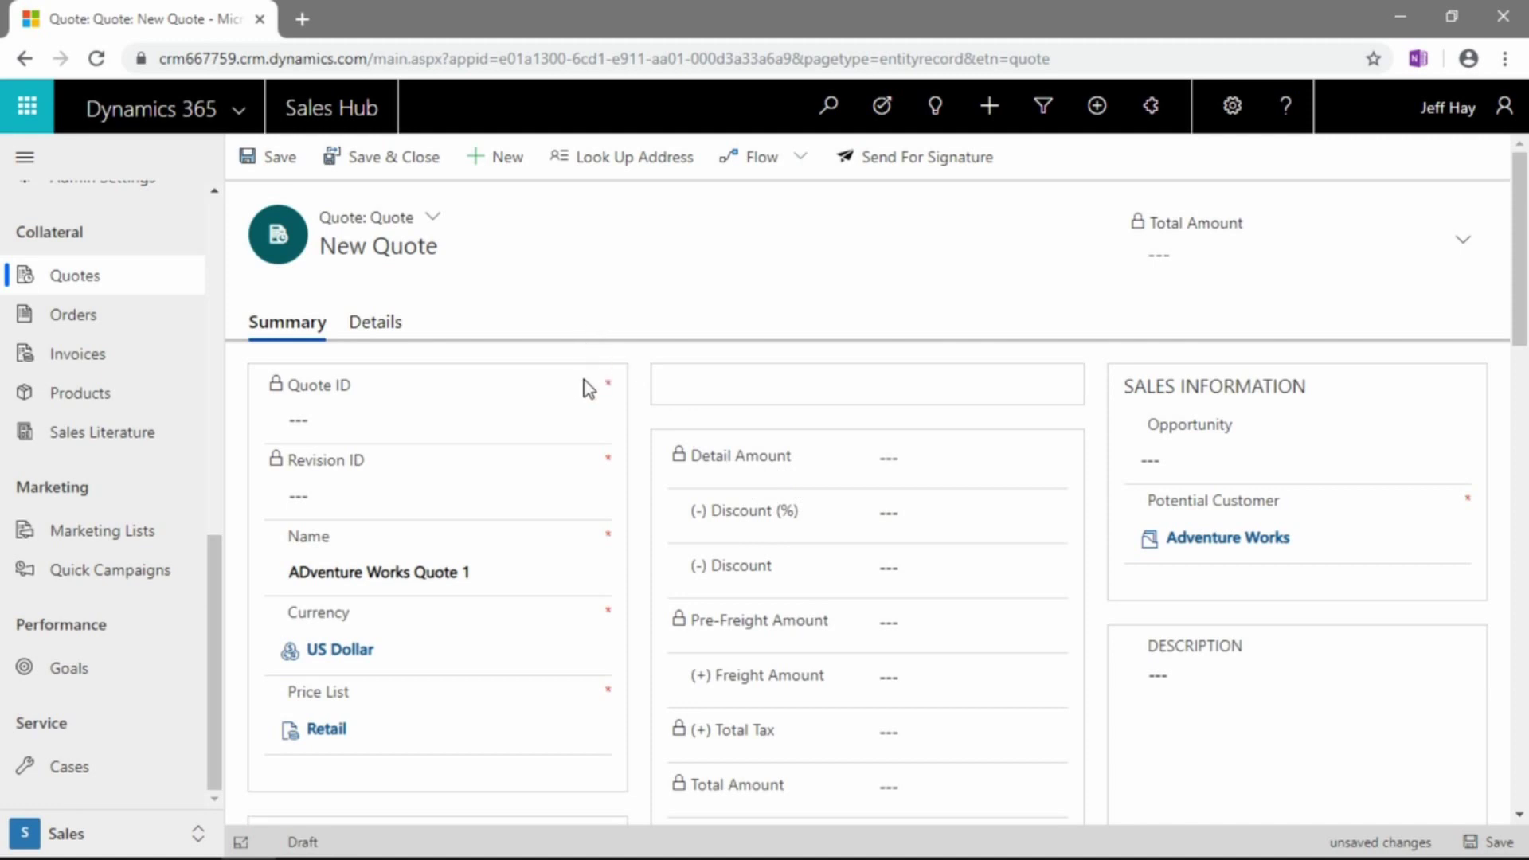
pyautogui.scroll(-2, 1286, 647)
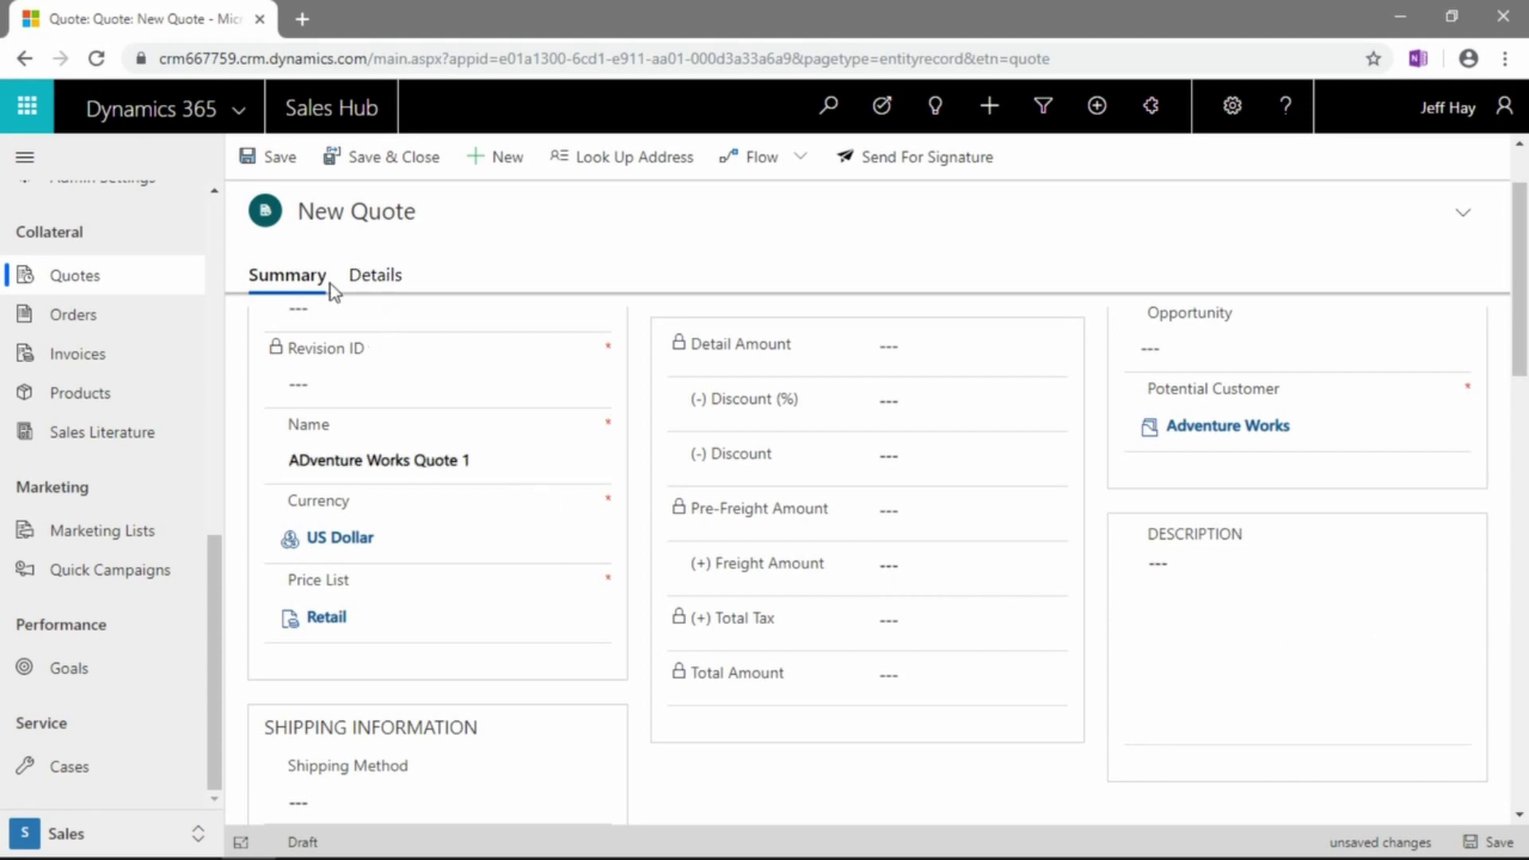
pyautogui.click(265, 157)
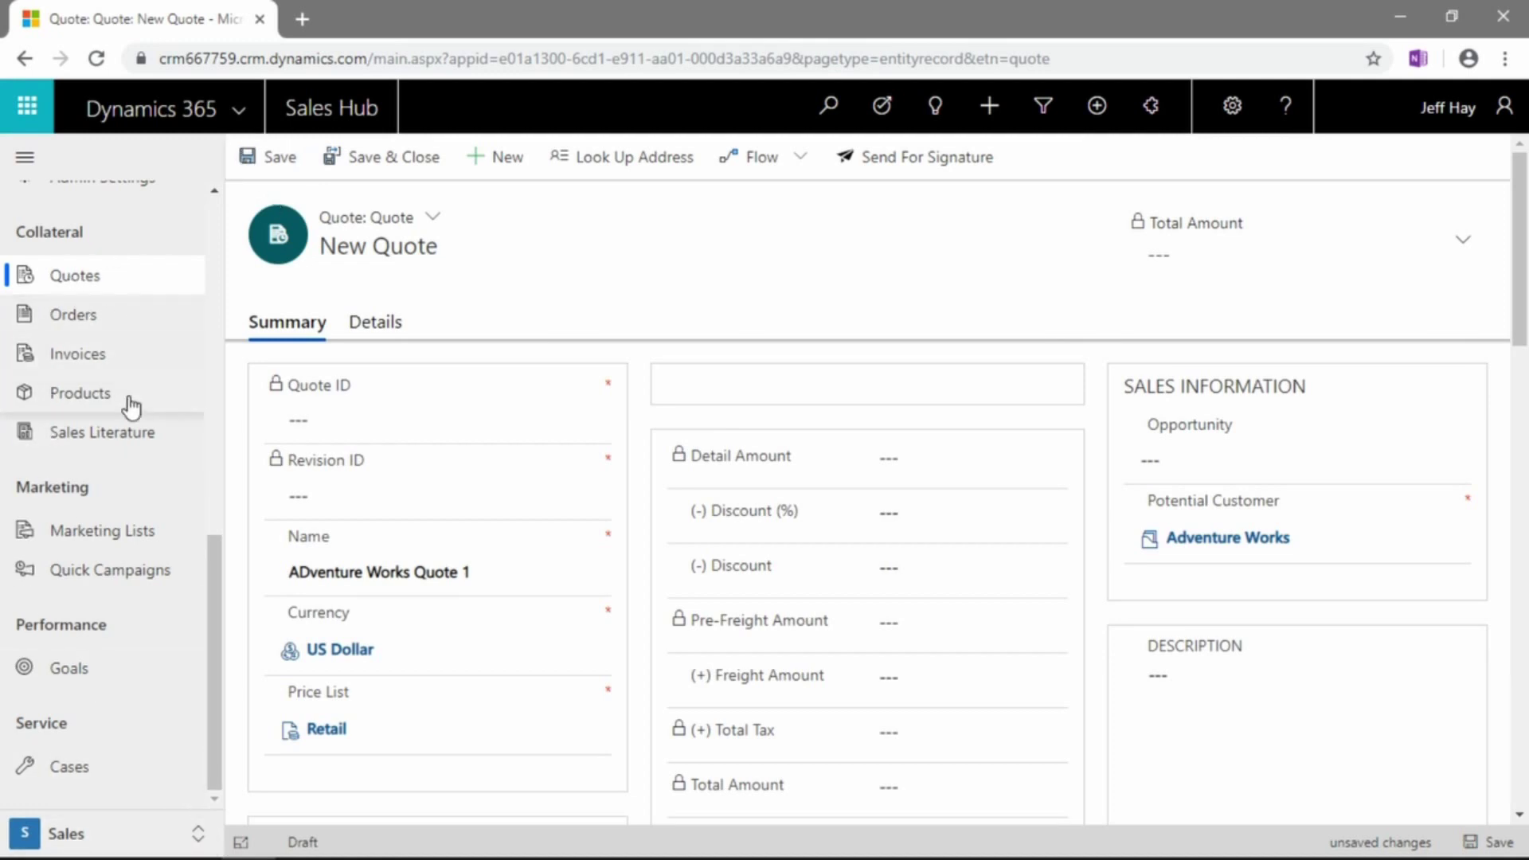
pyautogui.scroll(2, 131, 412)
pyautogui.scroll(-2, 113, 446)
# - Save ADventure Works Quote 1 and review the Draft's $0.00 total and empty products list
pyautogui.click(278, 163)
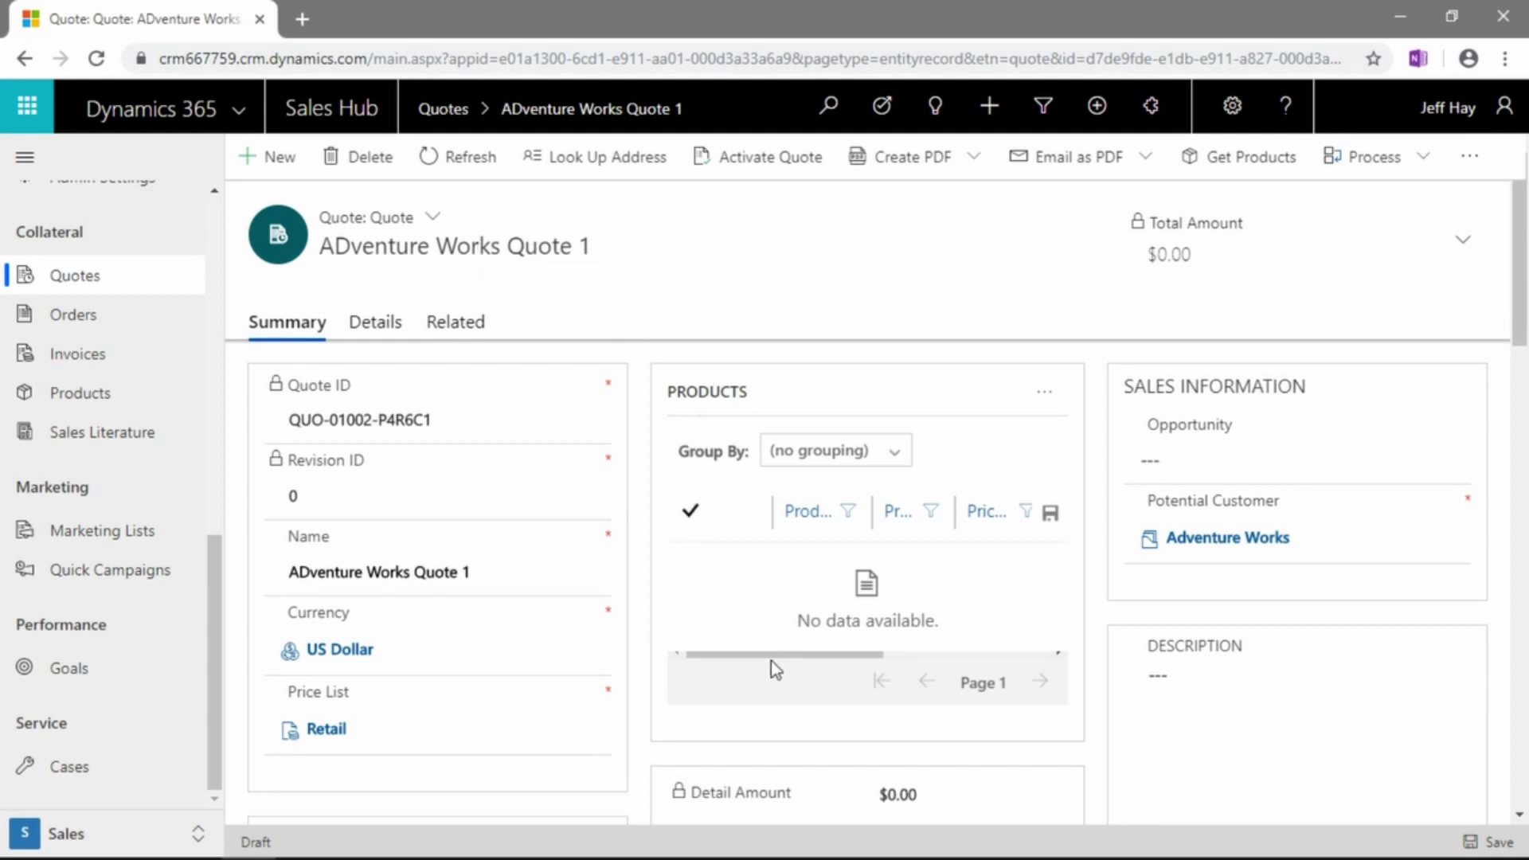
pyautogui.scroll(-8, 992, 492)
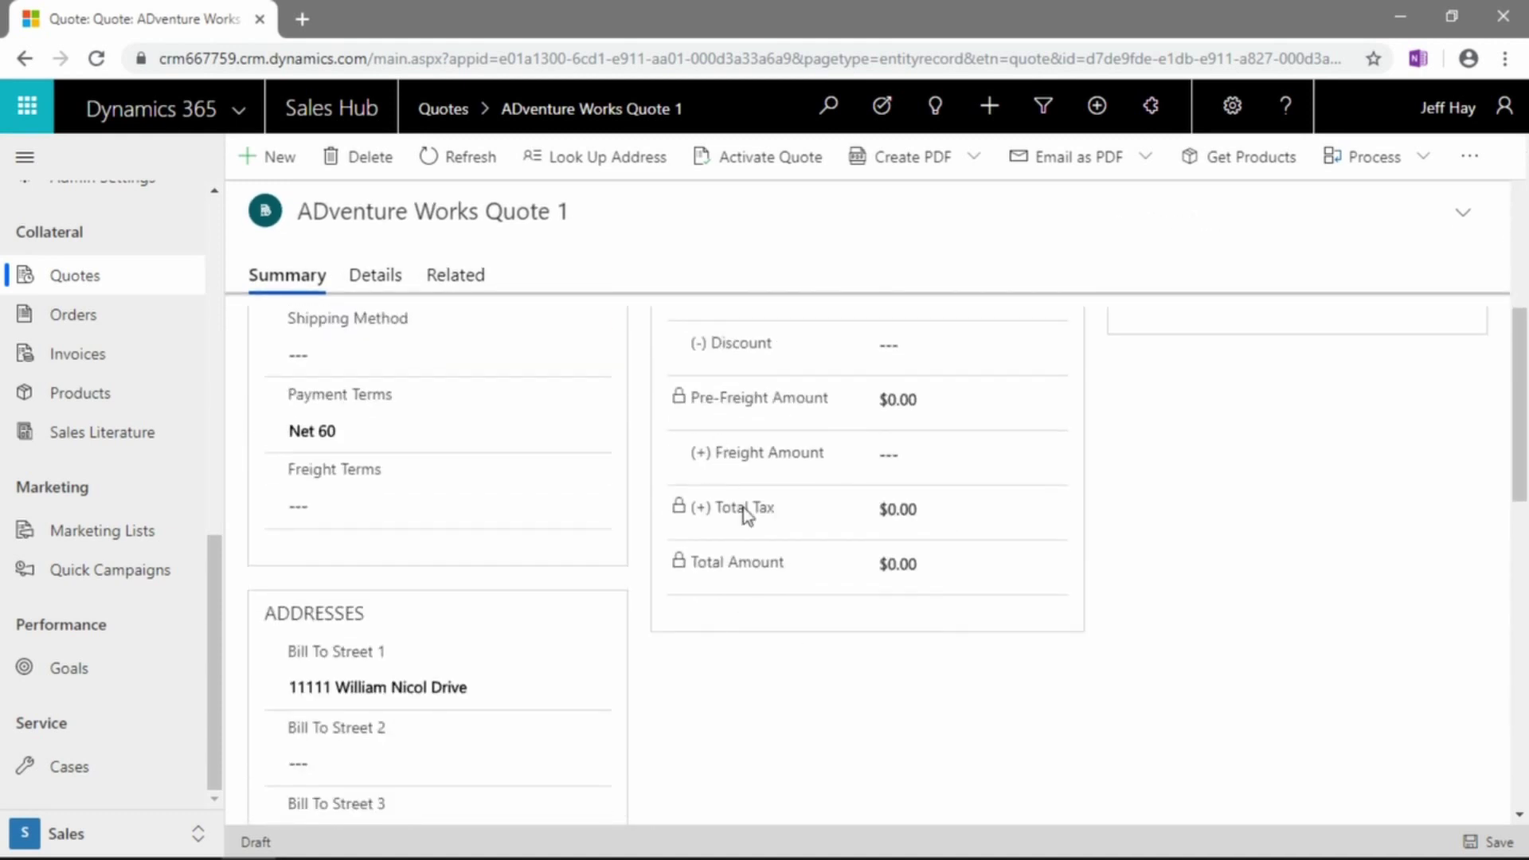
pyautogui.scroll(3, 744, 518)
pyautogui.scroll(-3, 853, 447)
pyautogui.scroll(-3, 632, 590)
pyautogui.scroll(10, 828, 786)
pyautogui.scroll(-3, 849, 733)
pyautogui.scroll(3, 787, 584)
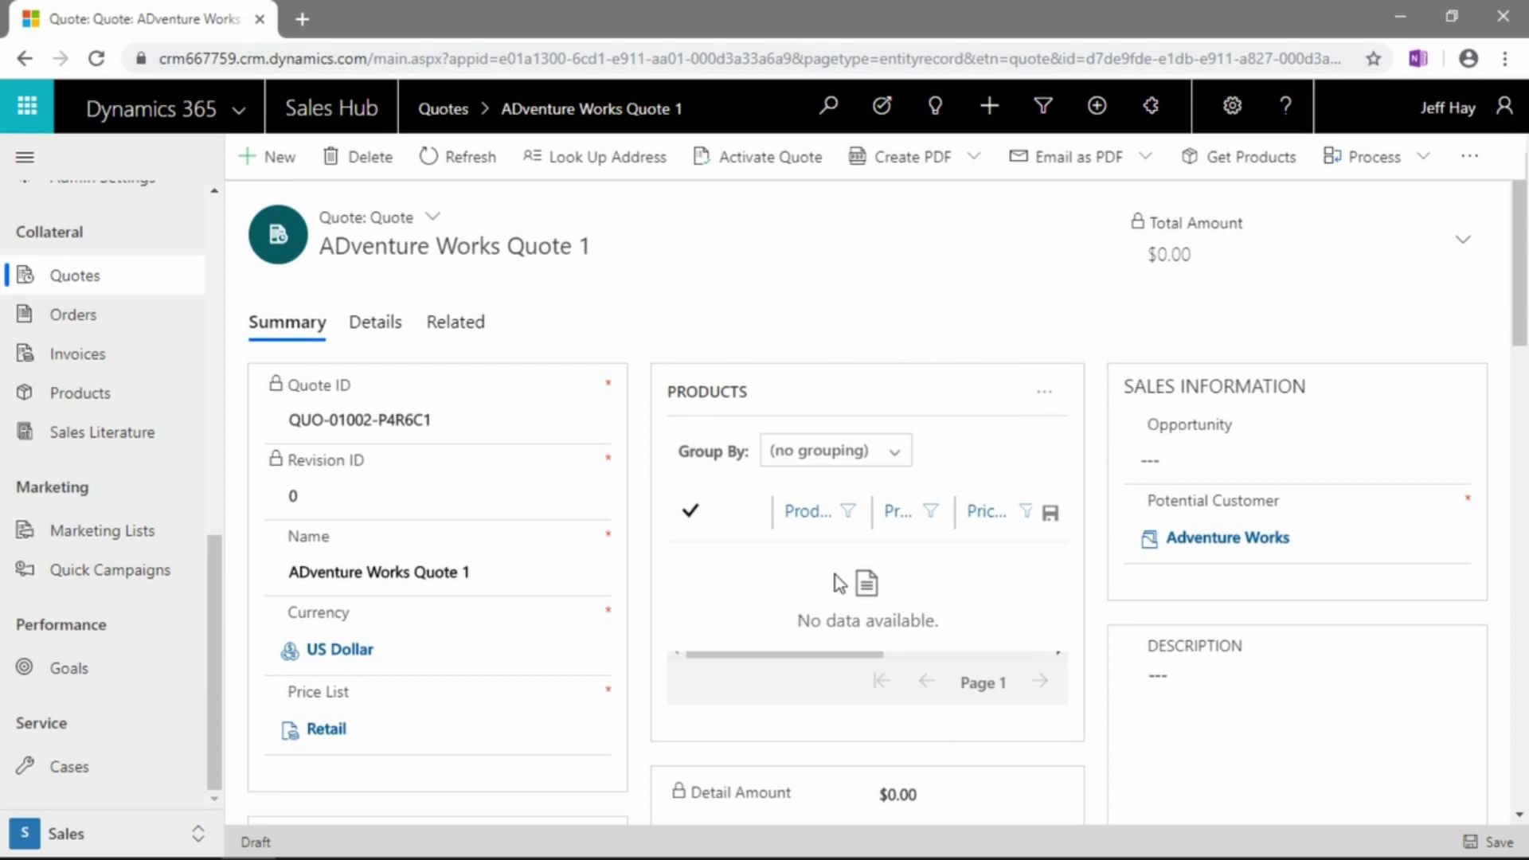
# - Start a New Quote Line for ADventure Works Quote 1 from the Products list's More Commands
pyautogui.click(1046, 402)
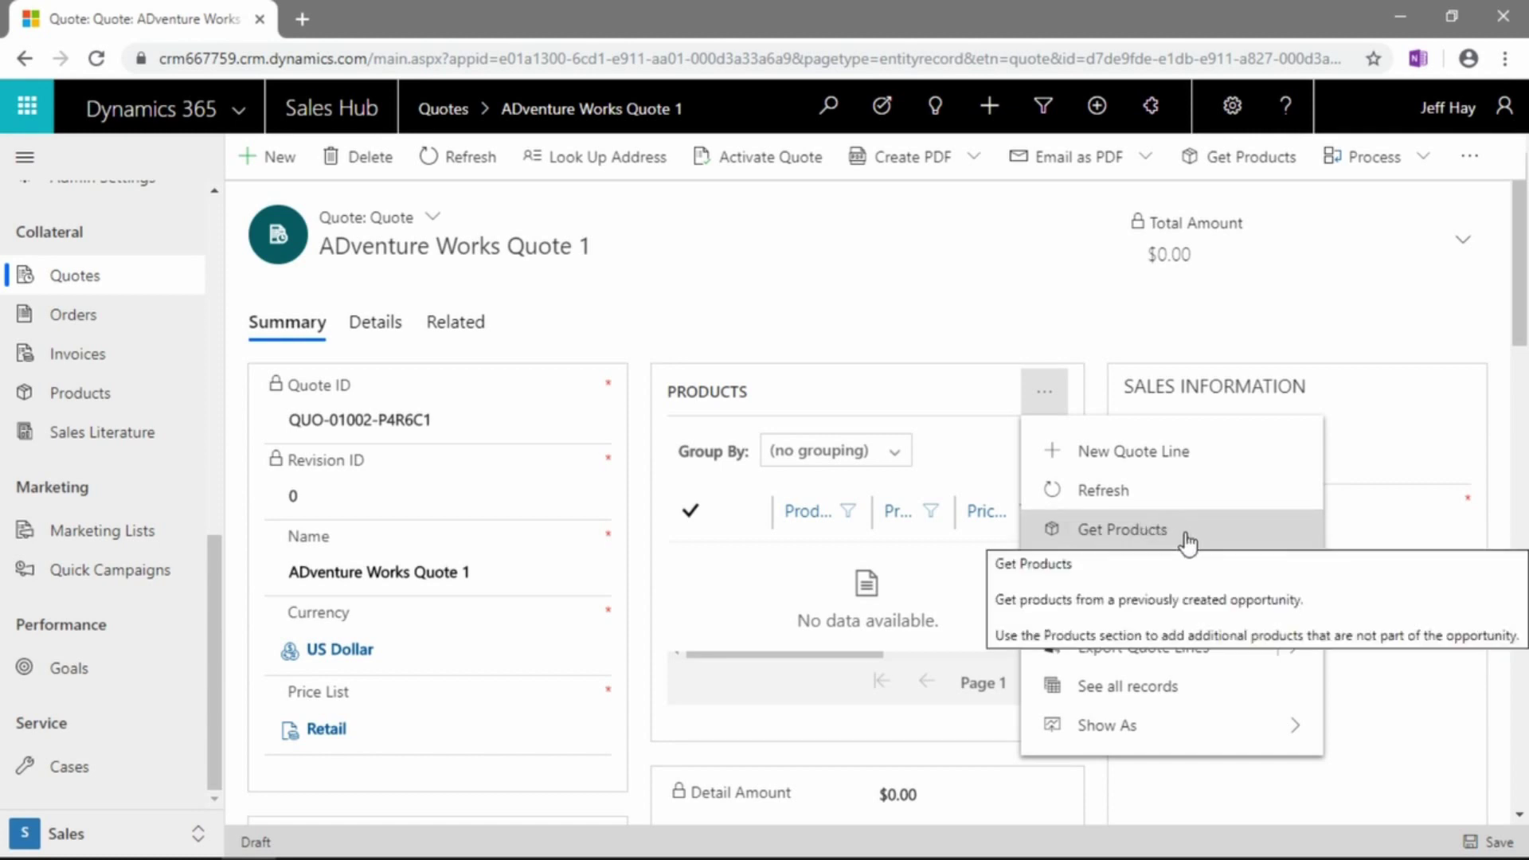
pyautogui.click(1111, 454)
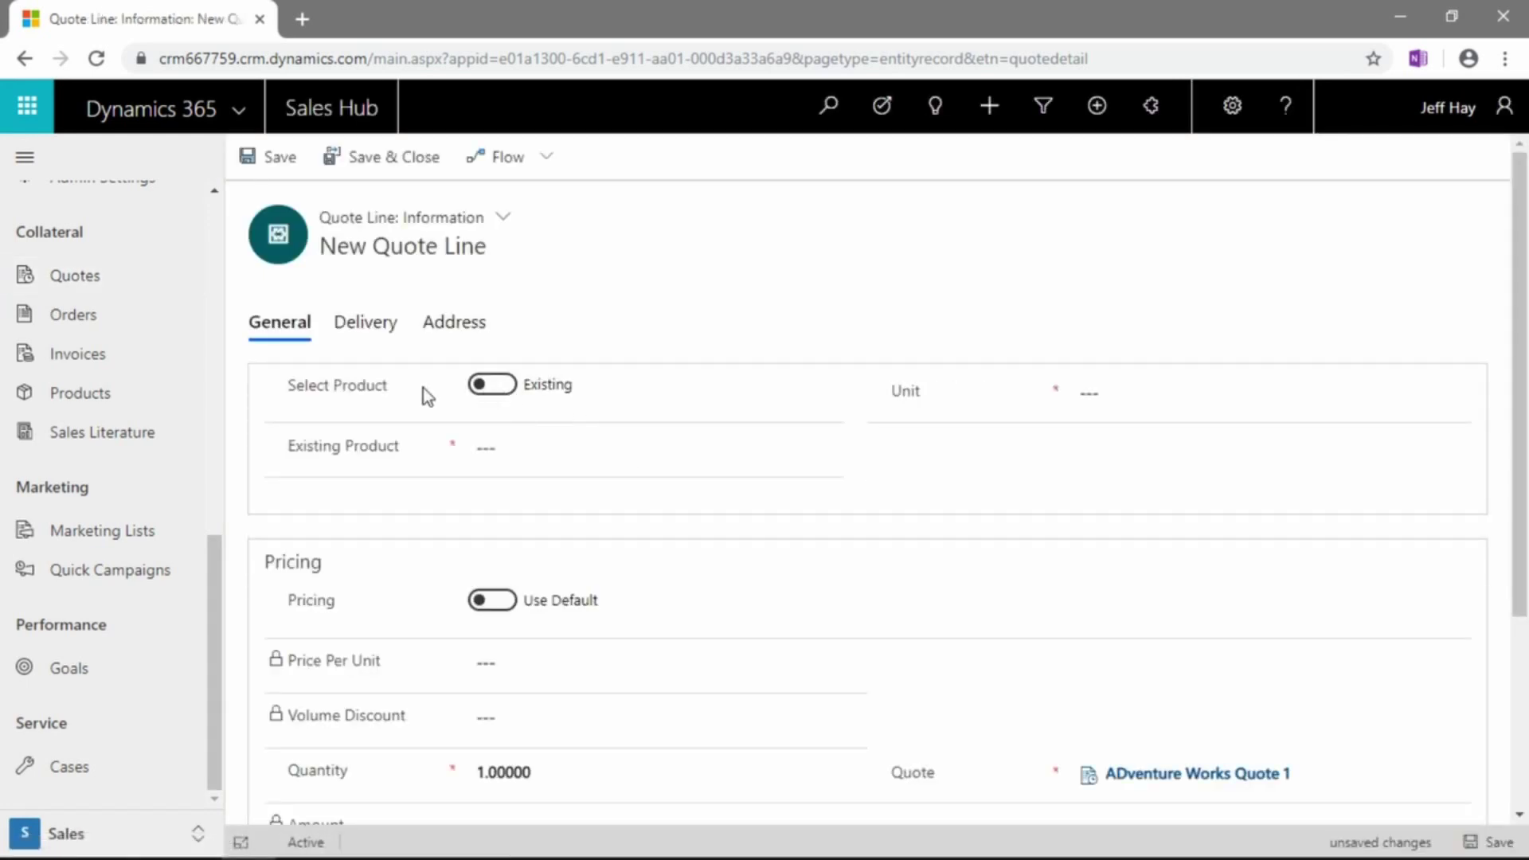
# - Set the quote line's existing product to Carbon Fiber 3D Printer 15" at $8,000.00 per unit
pyautogui.click(495, 390)
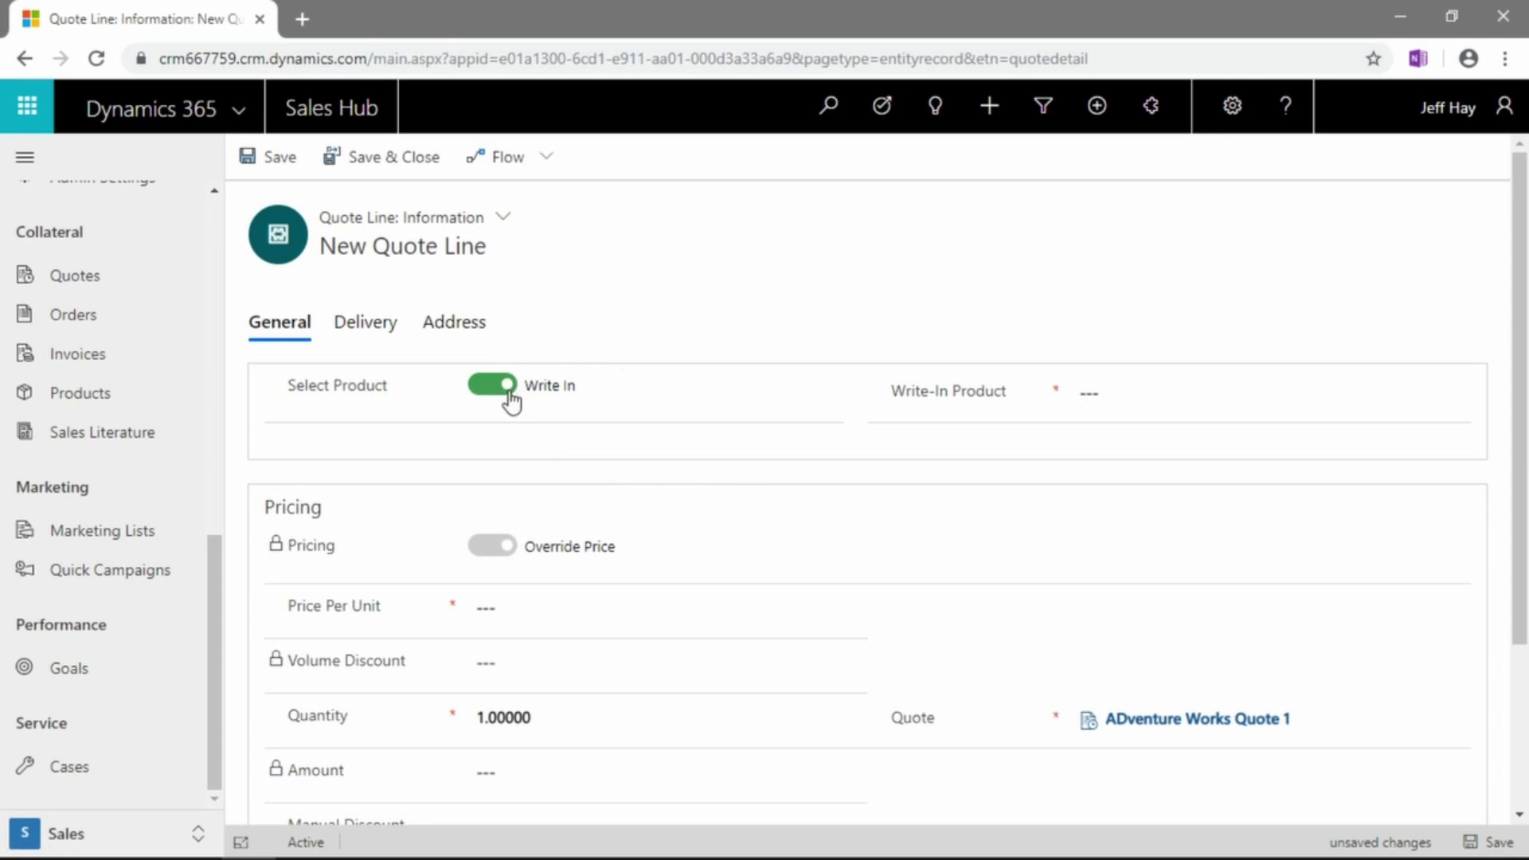
pyautogui.click(501, 392)
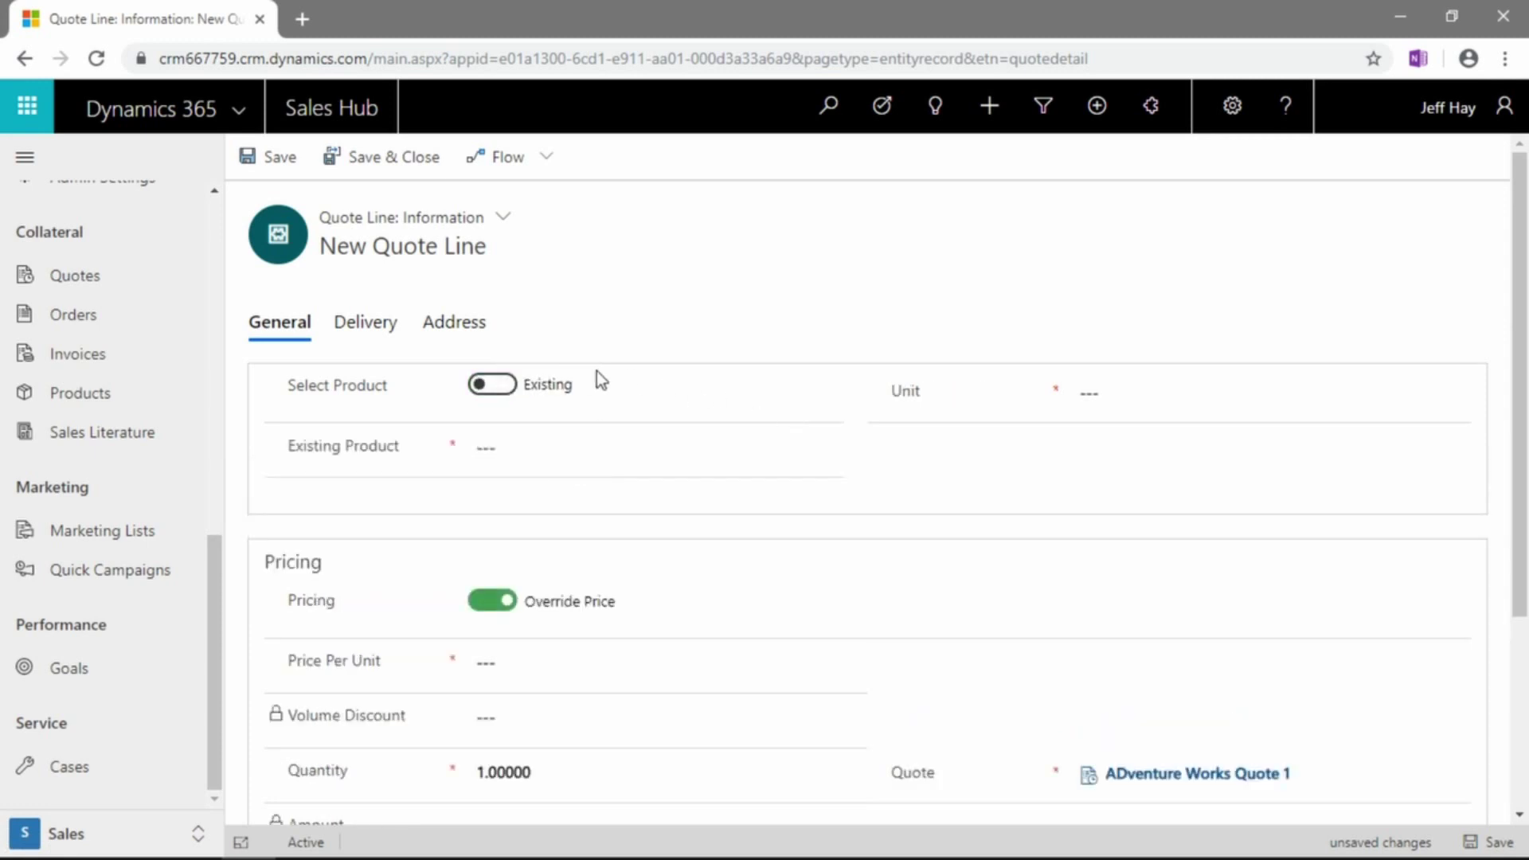
pyautogui.click(556, 448)
pyautogui.write('3')
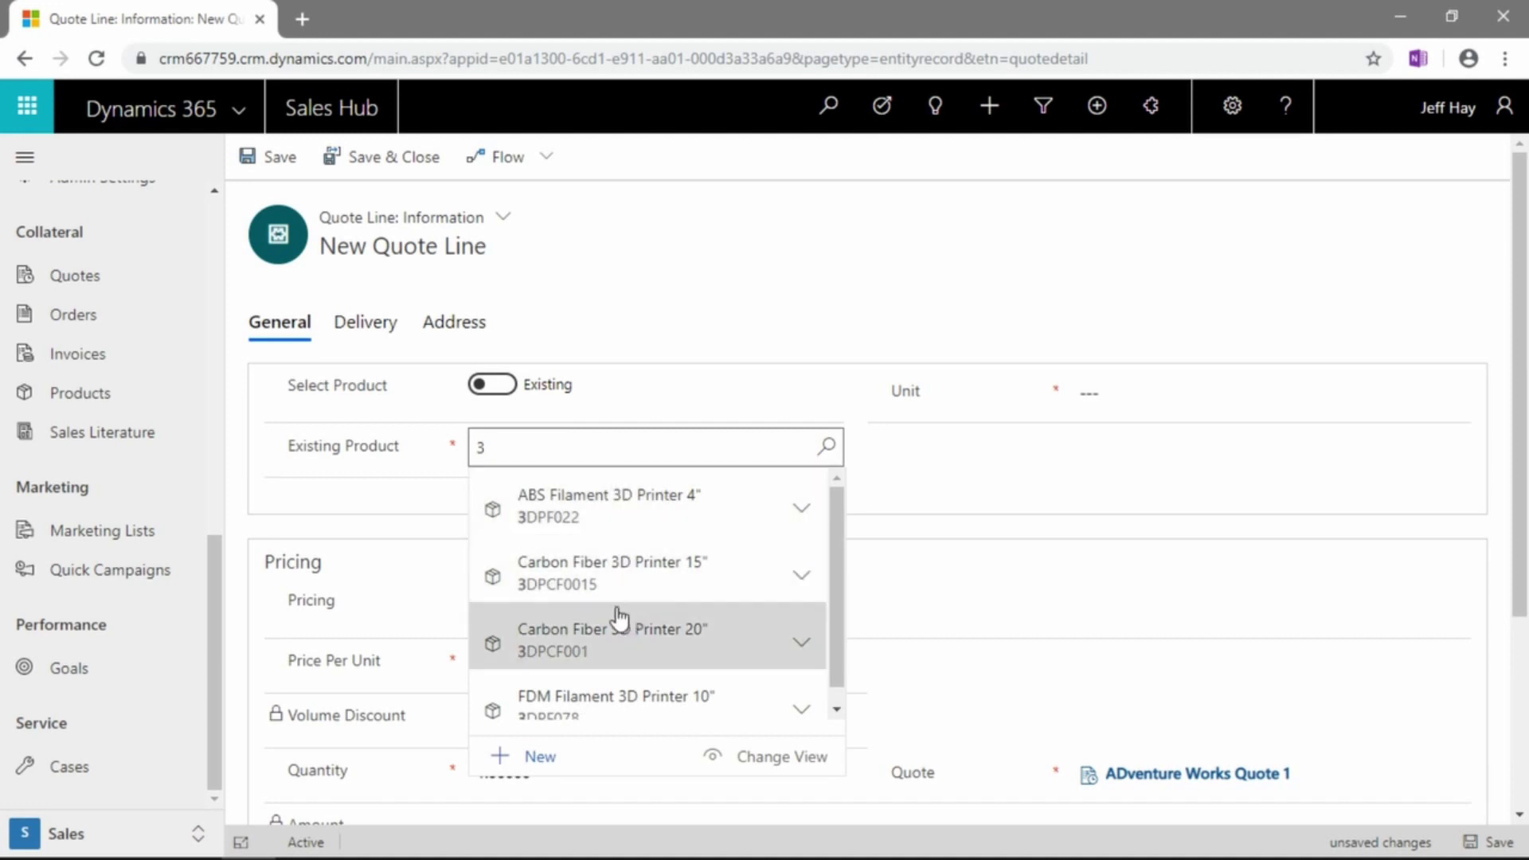
pyautogui.click(699, 586)
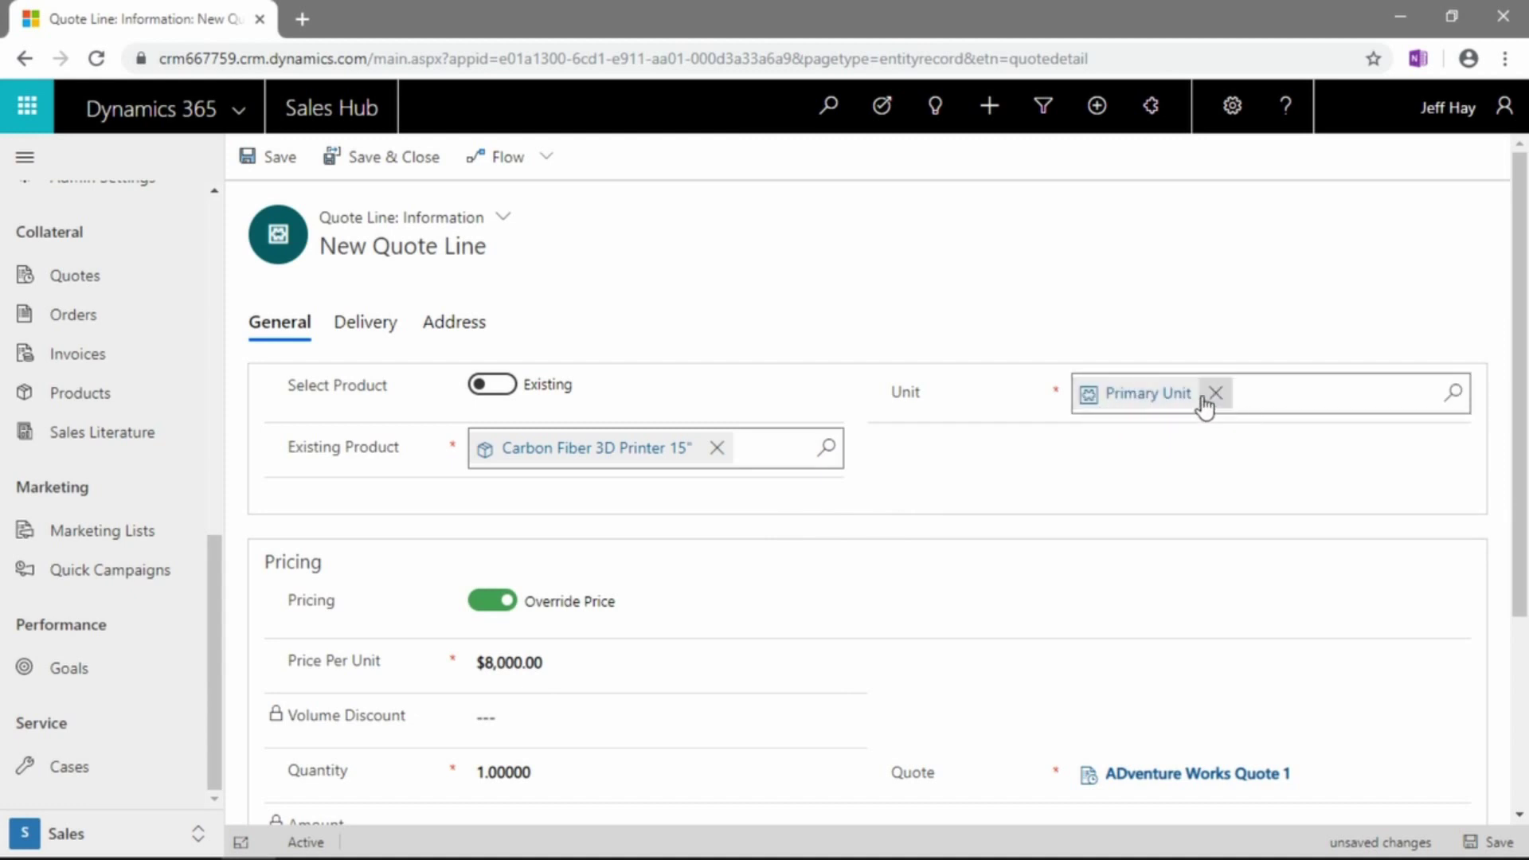
# - Keep the default price list pricing and set the line quantity to 5
pyautogui.scroll(-2, 1024, 462)
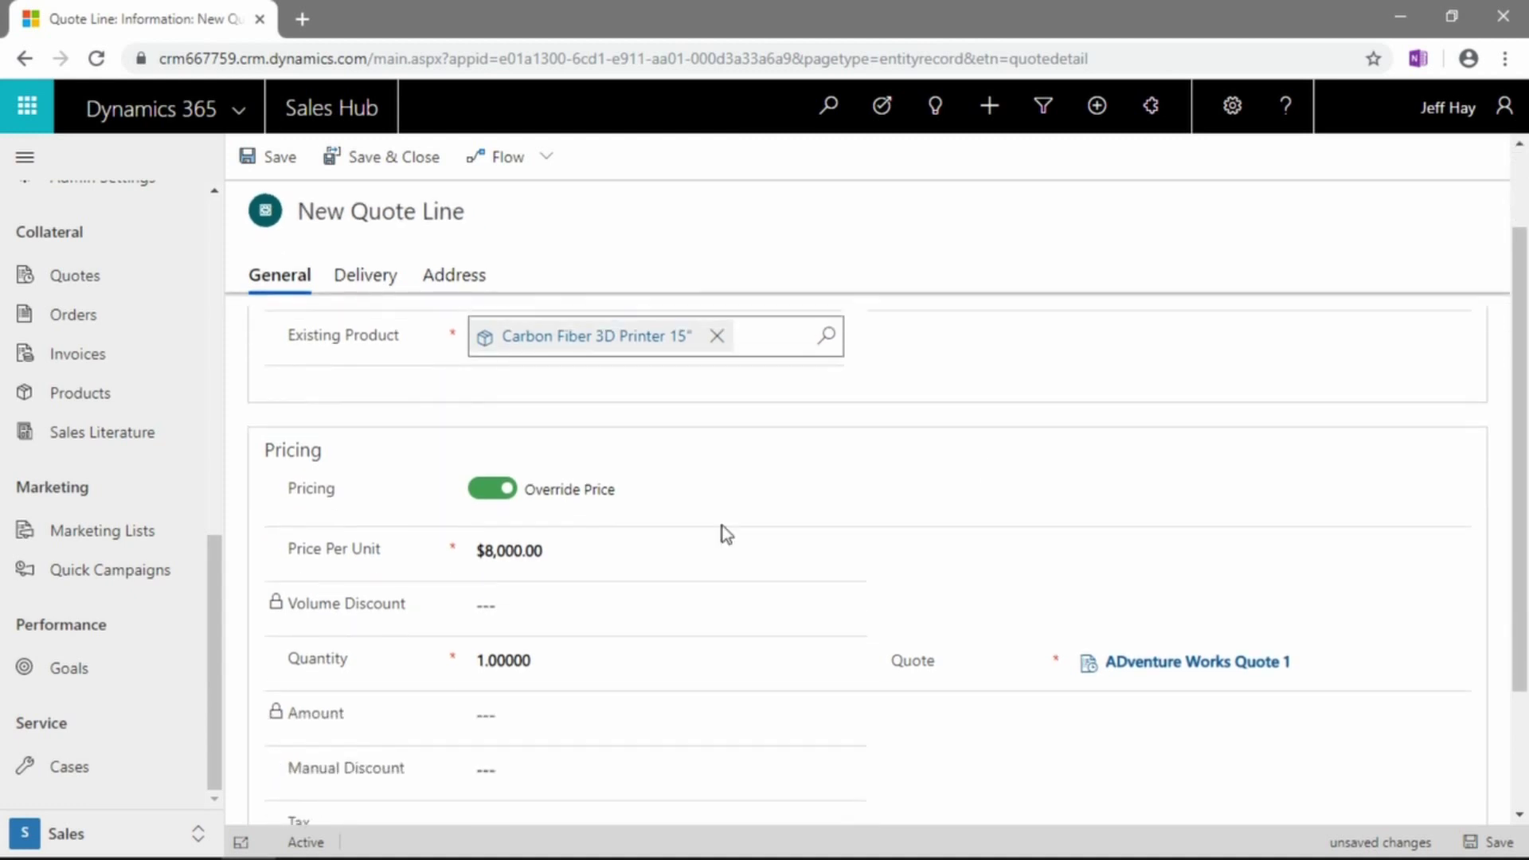
pyautogui.click(503, 492)
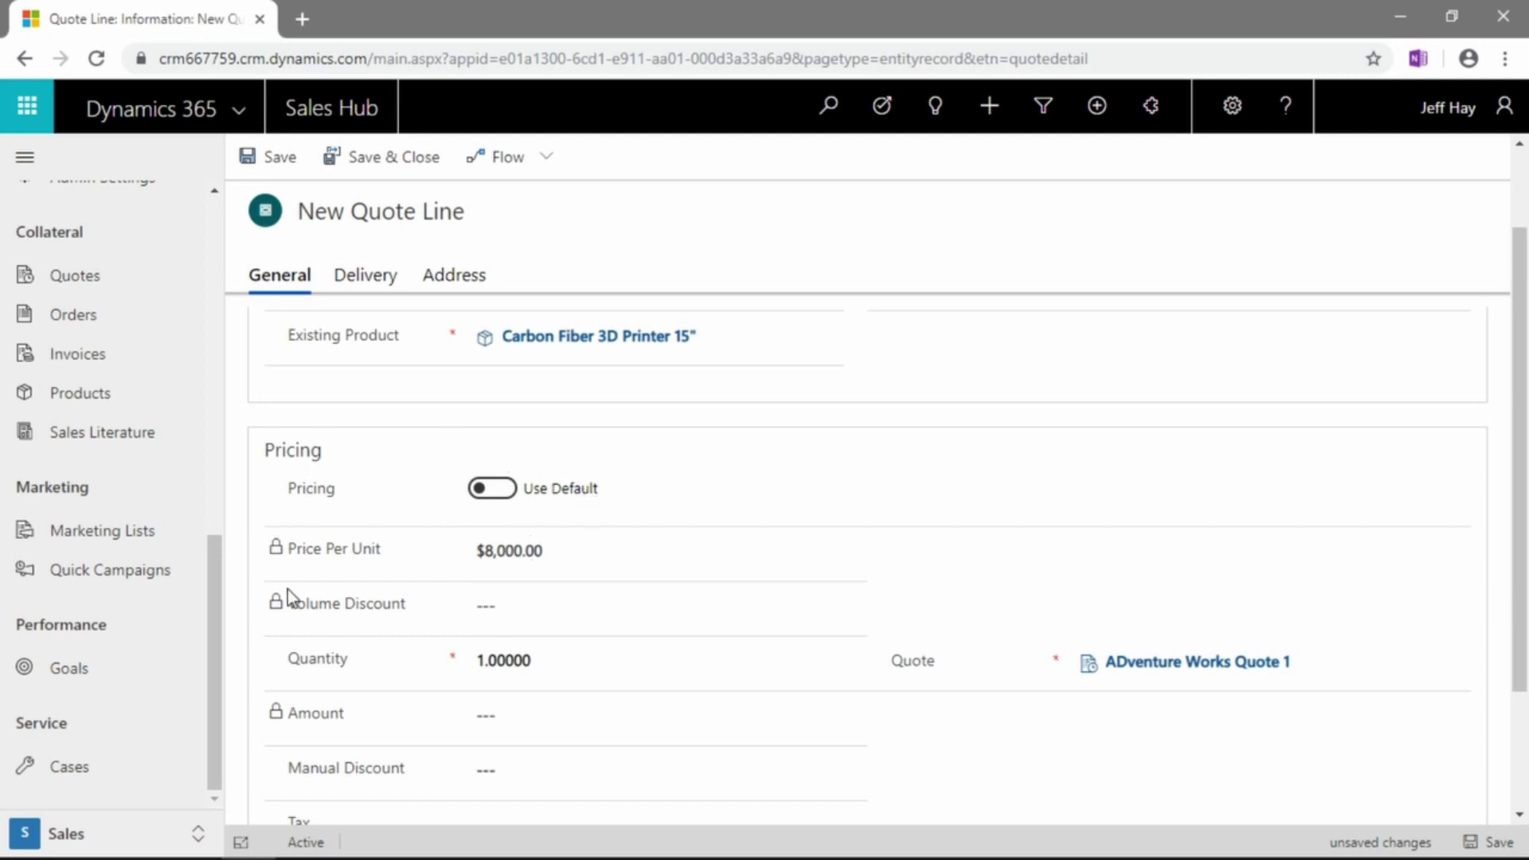
pyautogui.scroll(-2, 788, 551)
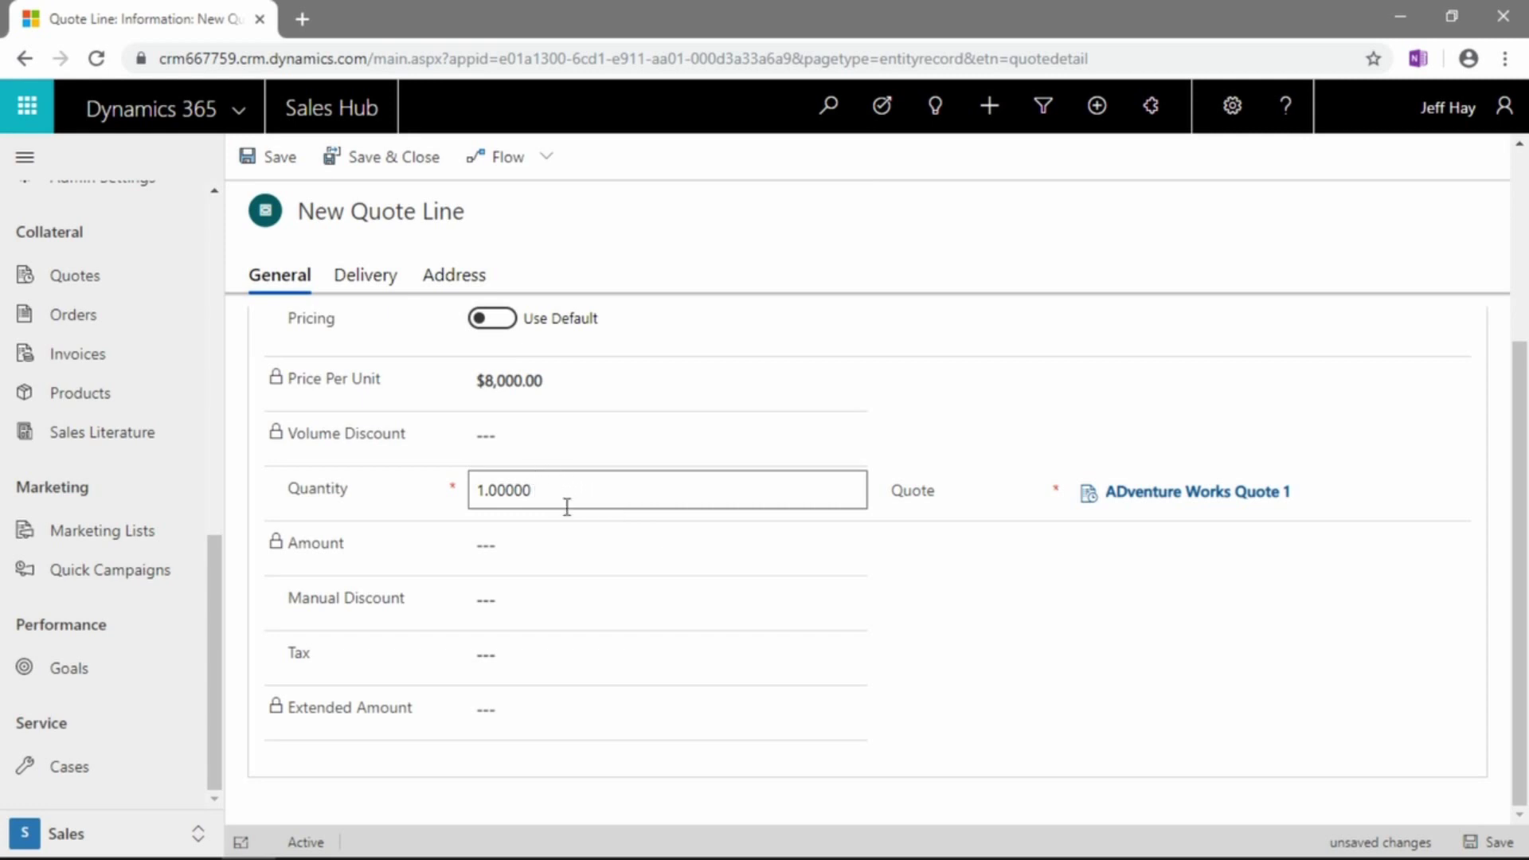
pyautogui.doubleClick(566, 494)
pyautogui.write('1')
pyautogui.press('BackSpace')
pyautogui.write('5')
pyautogui.click(587, 562)
# - Enter a $1,000 manual discount and leave the Tax field blank
pyautogui.click(538, 605)
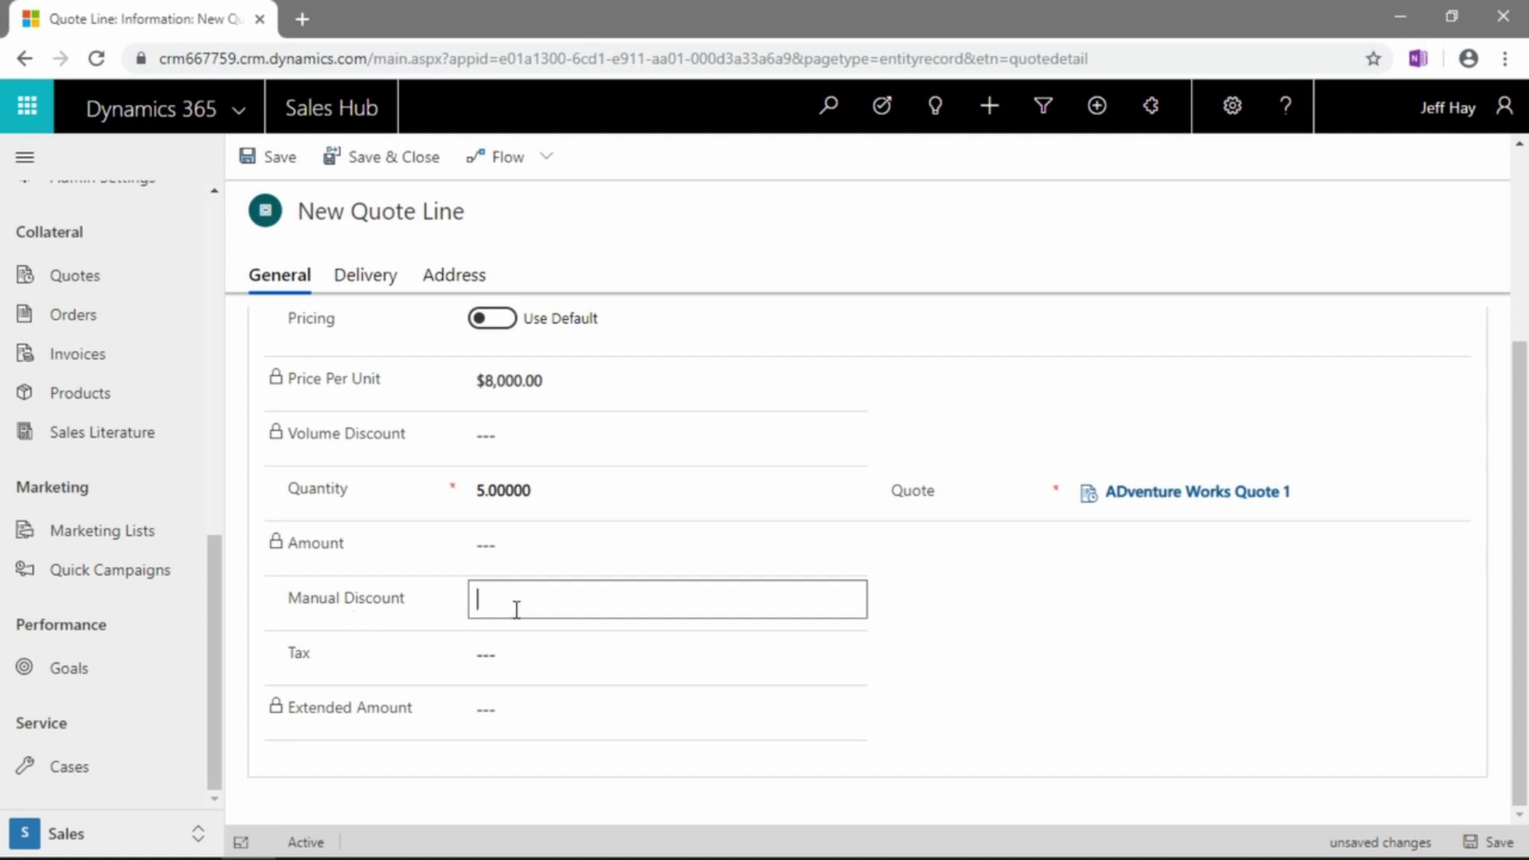
pyautogui.write('1000')
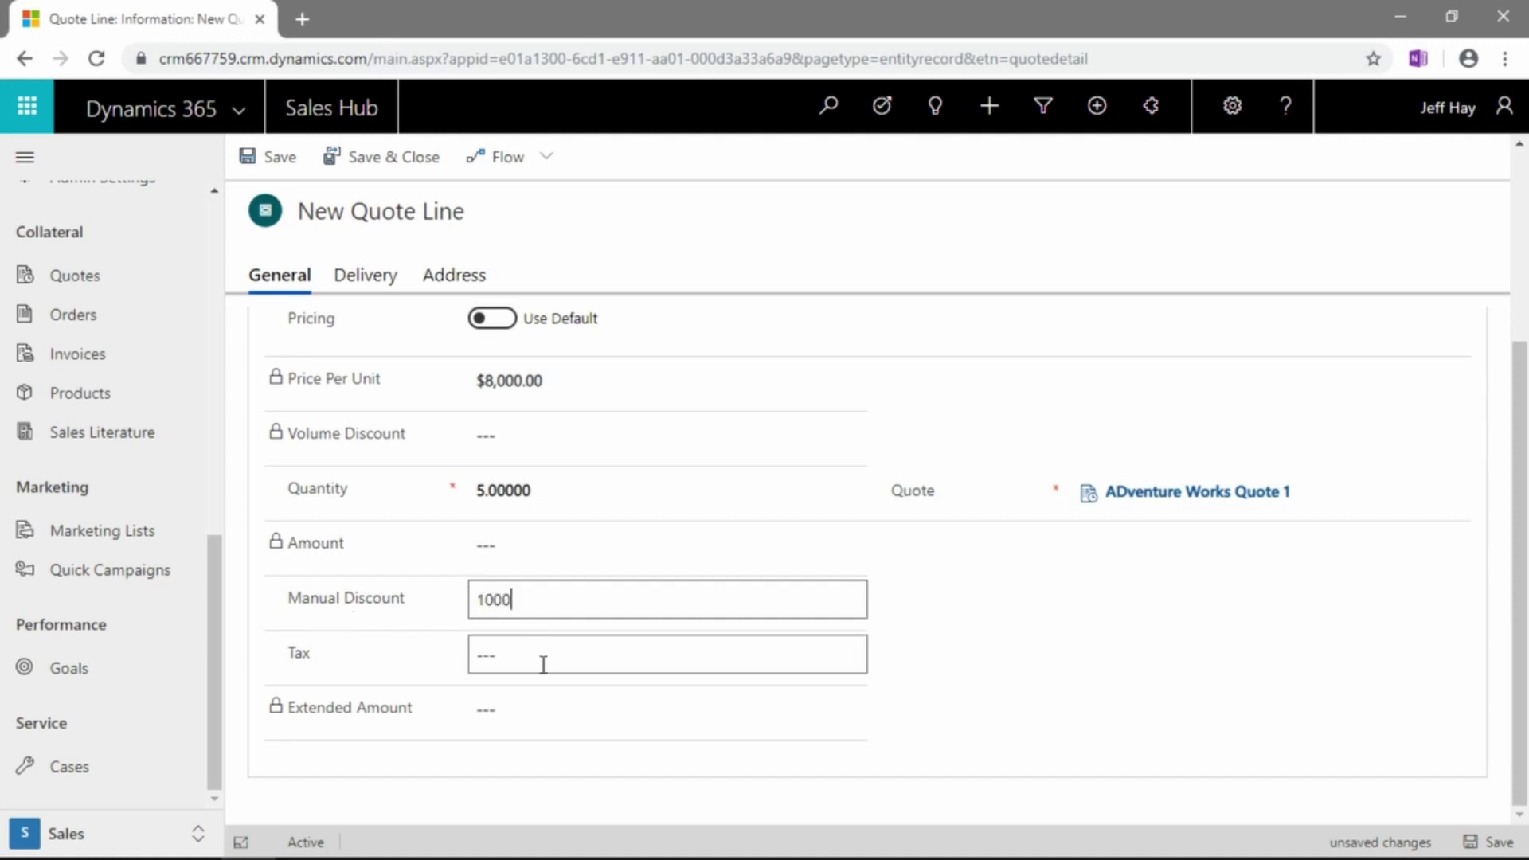
pyautogui.click(545, 662)
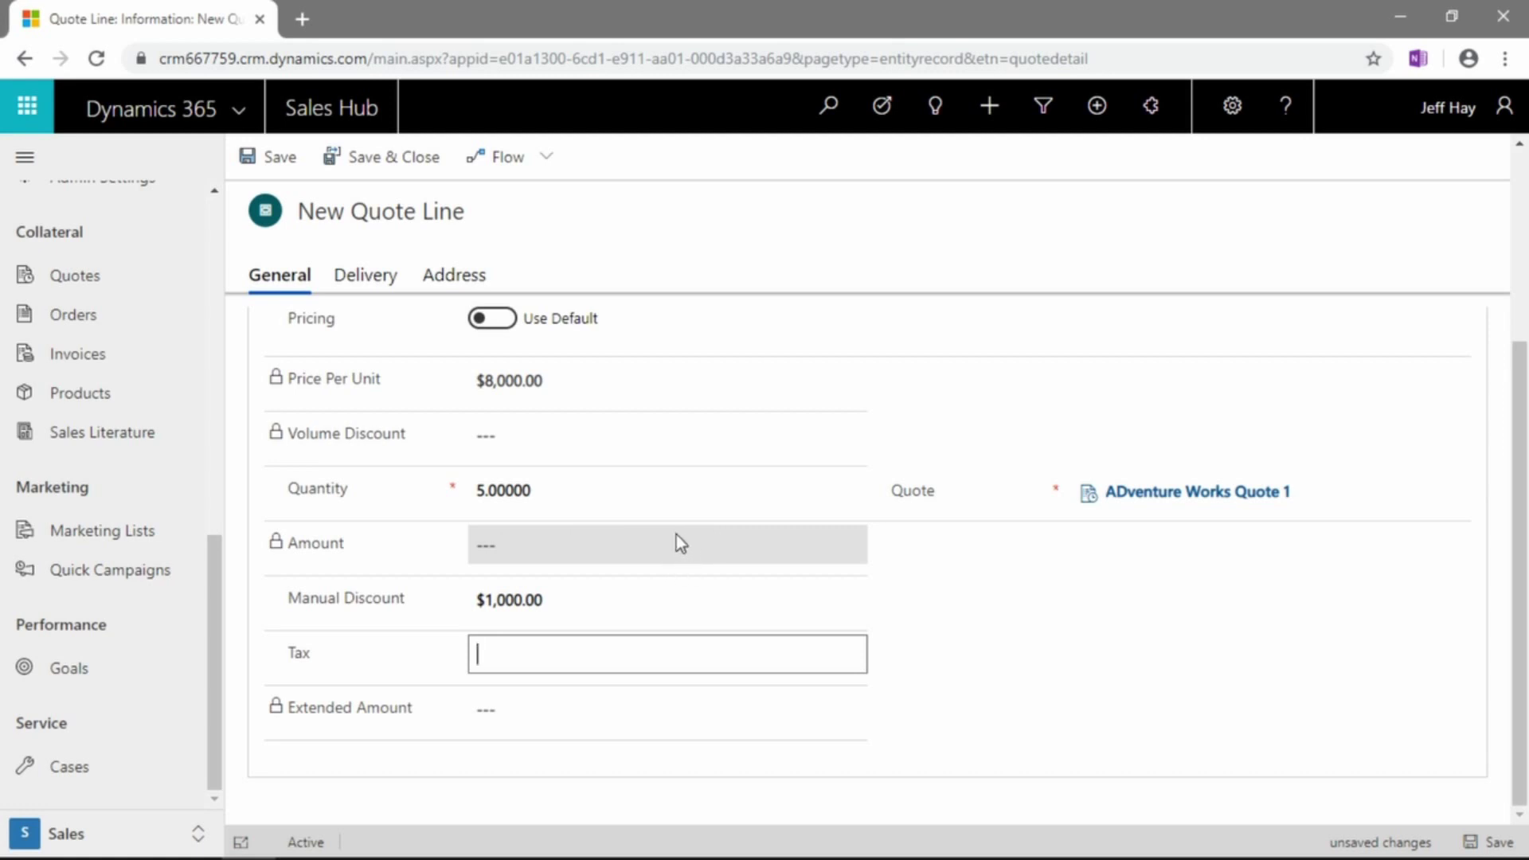
pyautogui.click(962, 637)
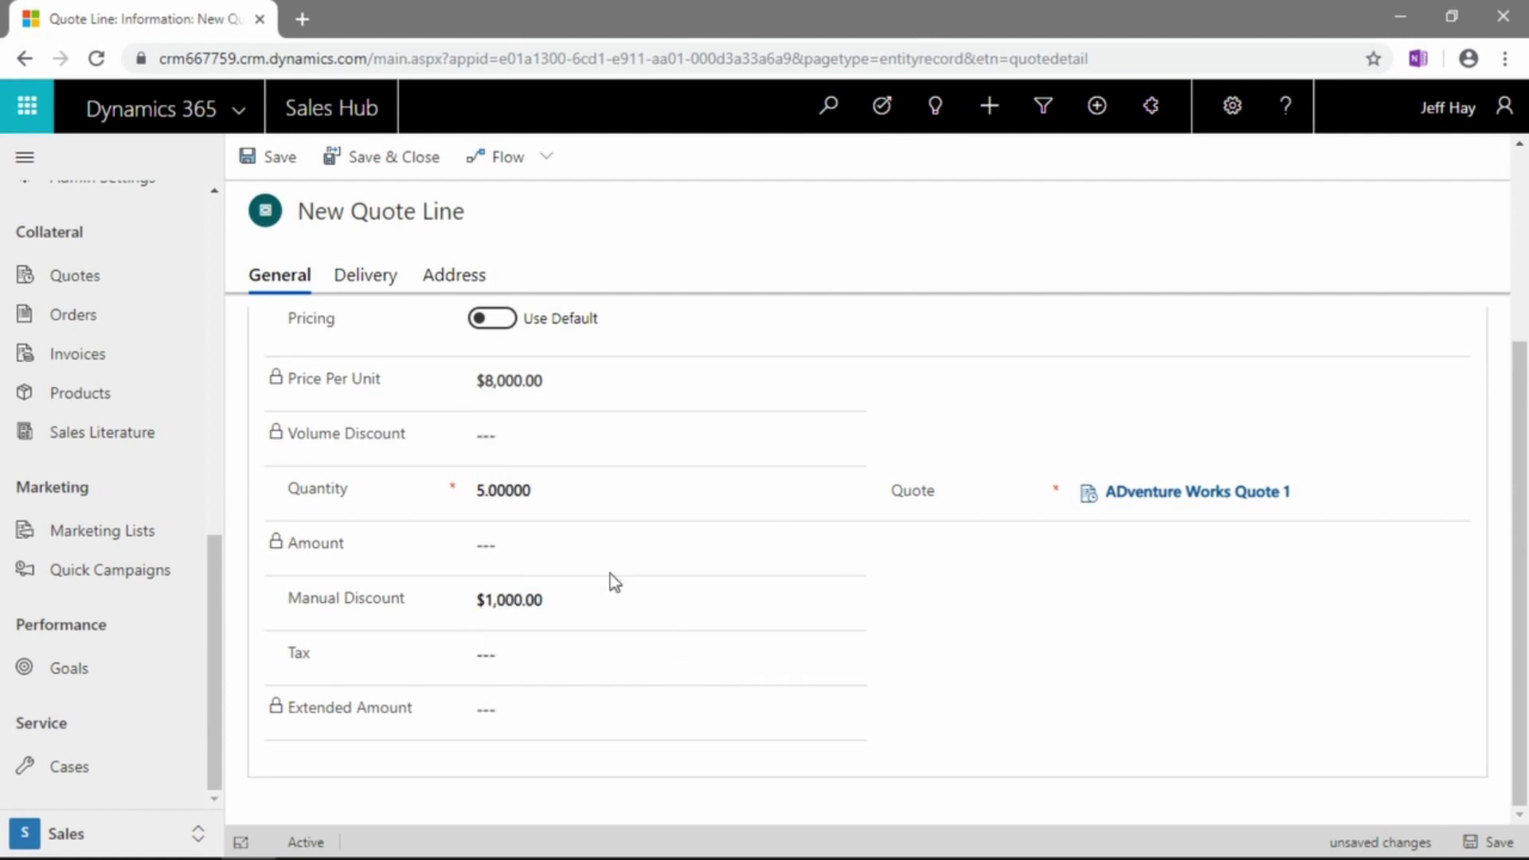
pyautogui.click(550, 646)
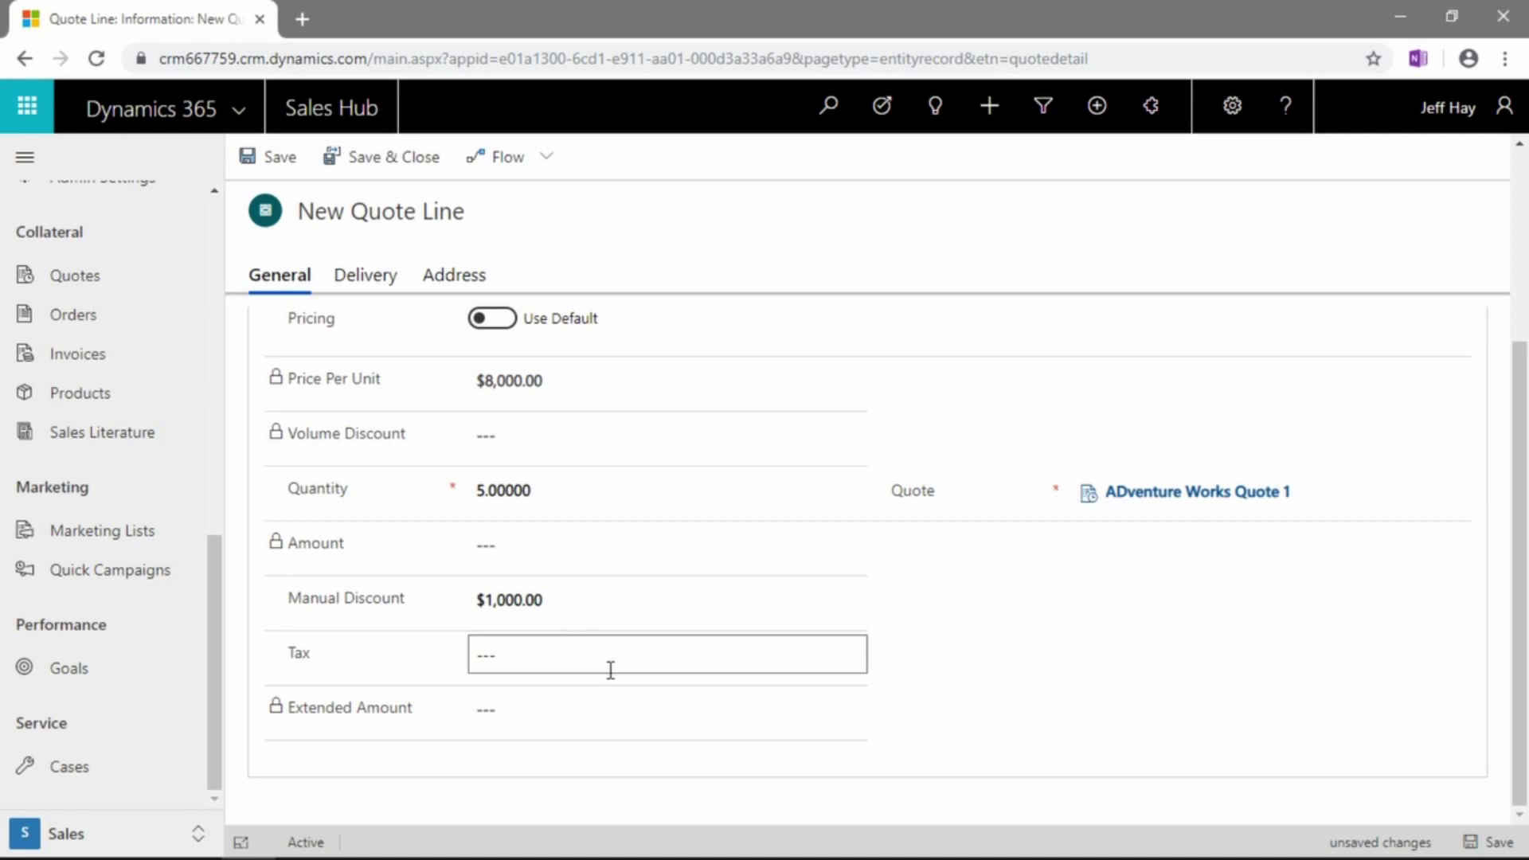
pyautogui.scroll(3, 300, 304)
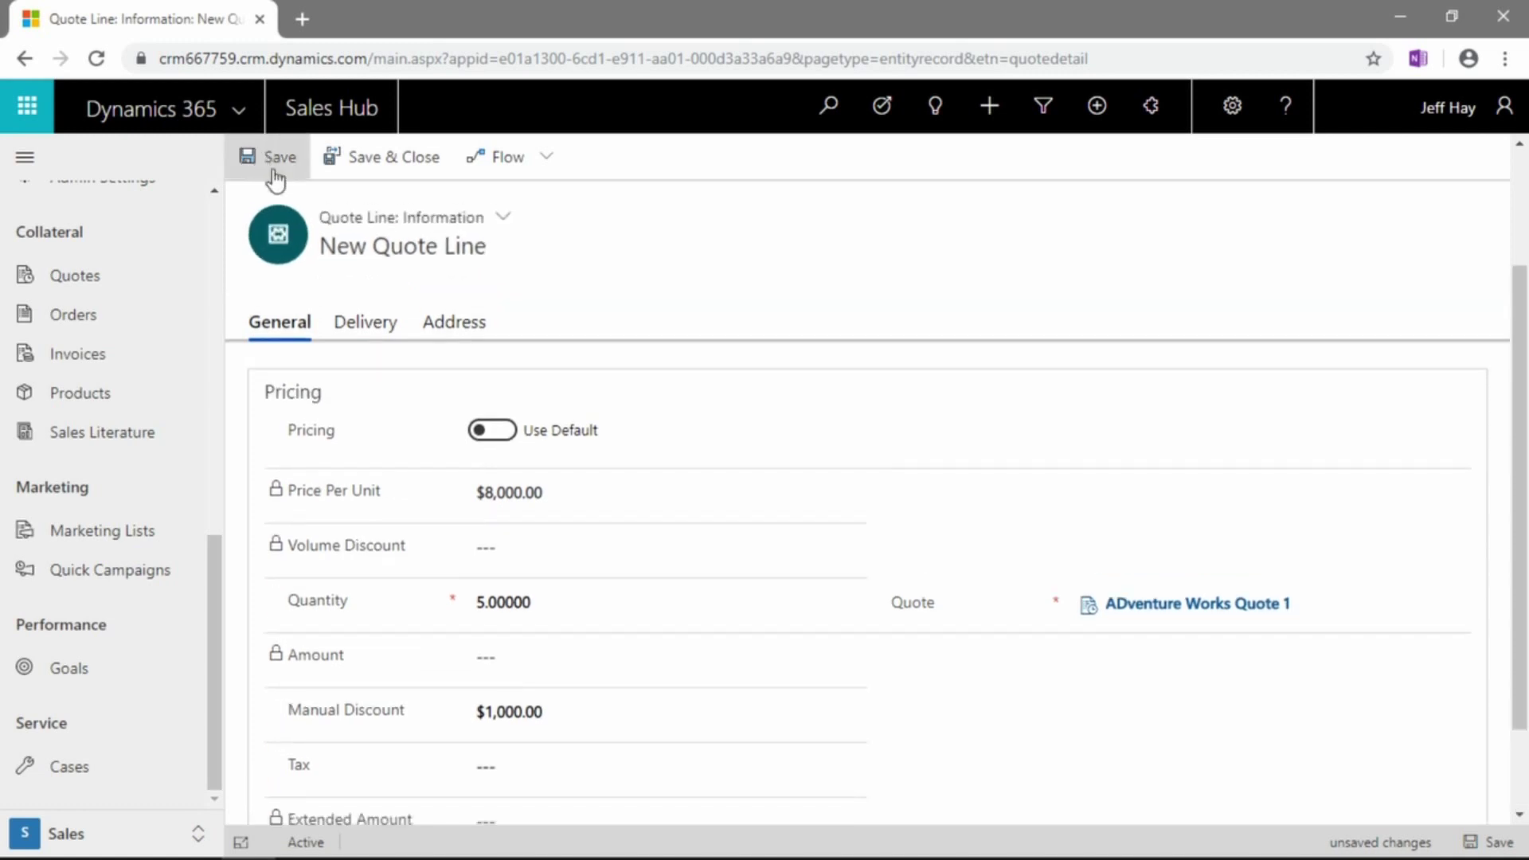
# - Save the quote line, giving a $40,000.00 amount and $39,000.00 extended amount
pyautogui.click(248, 157)
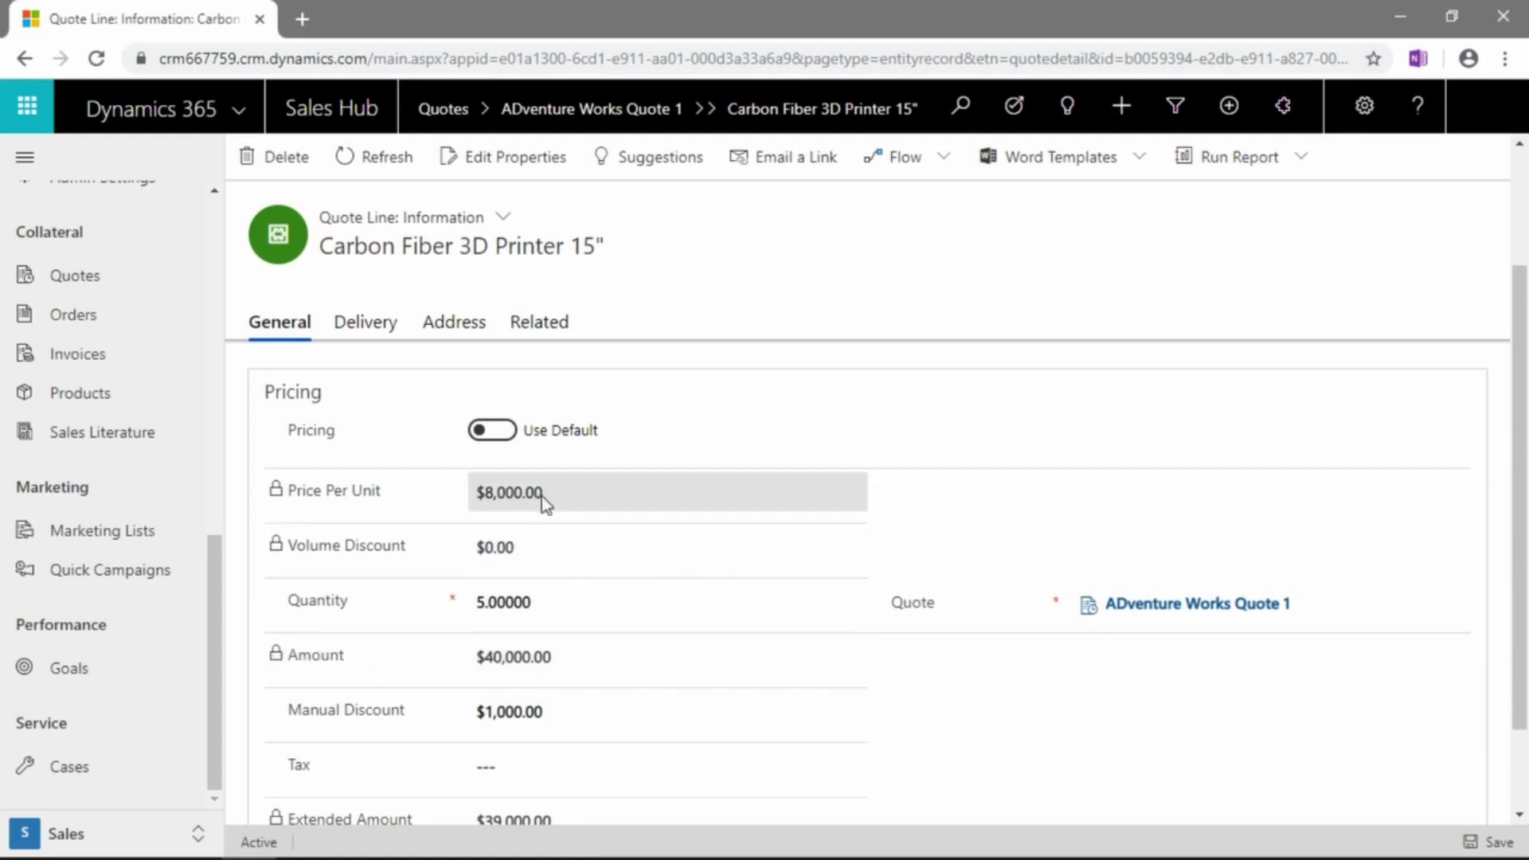
pyautogui.scroll(-2, 637, 569)
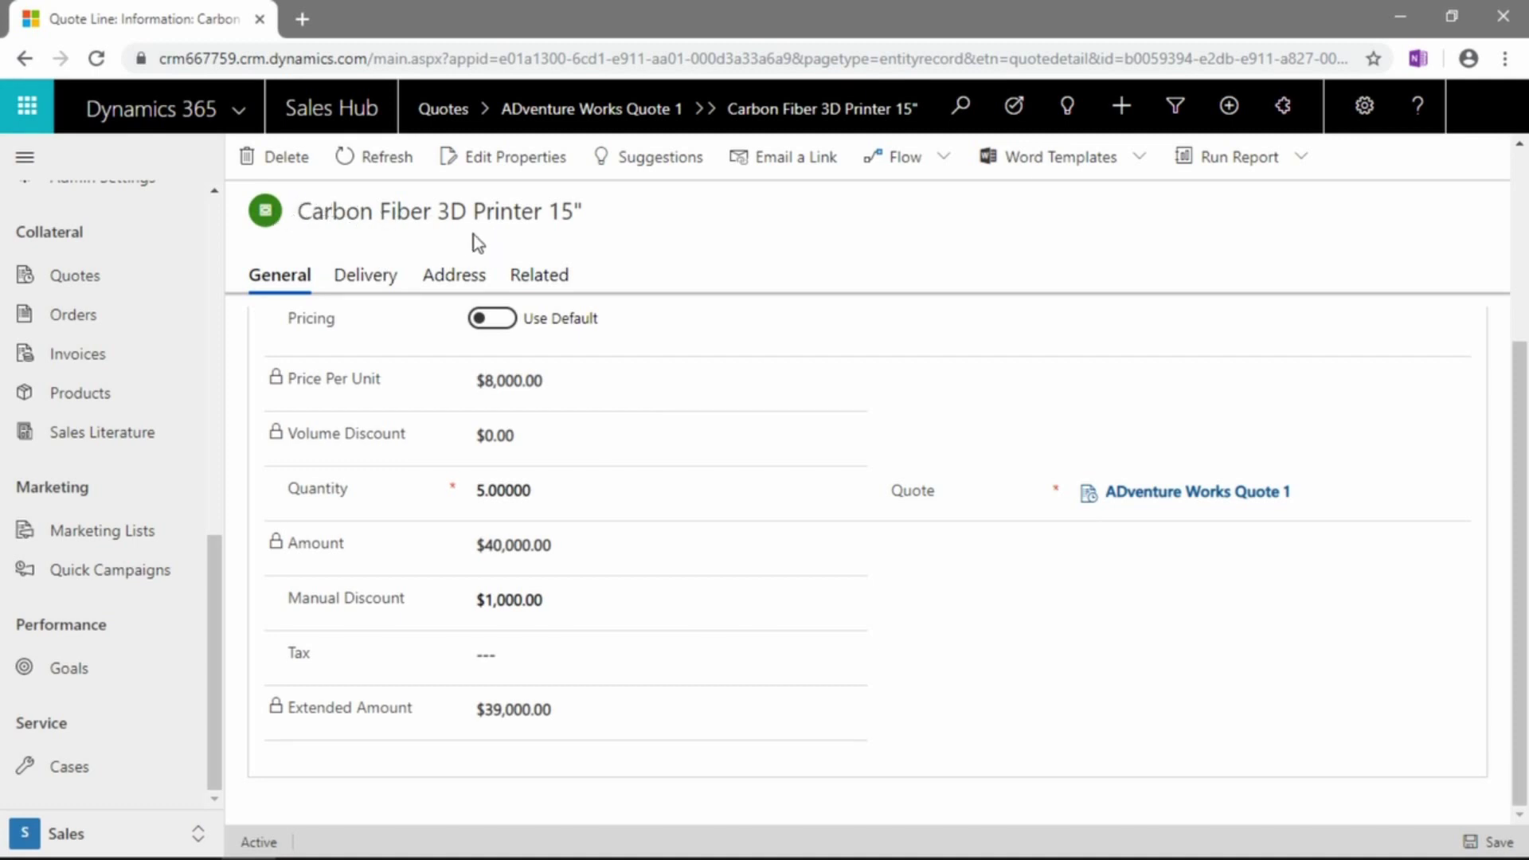
# - Show the quote line's delivery details and its Johannesburg, South Africa ship-to address
pyautogui.click(370, 280)
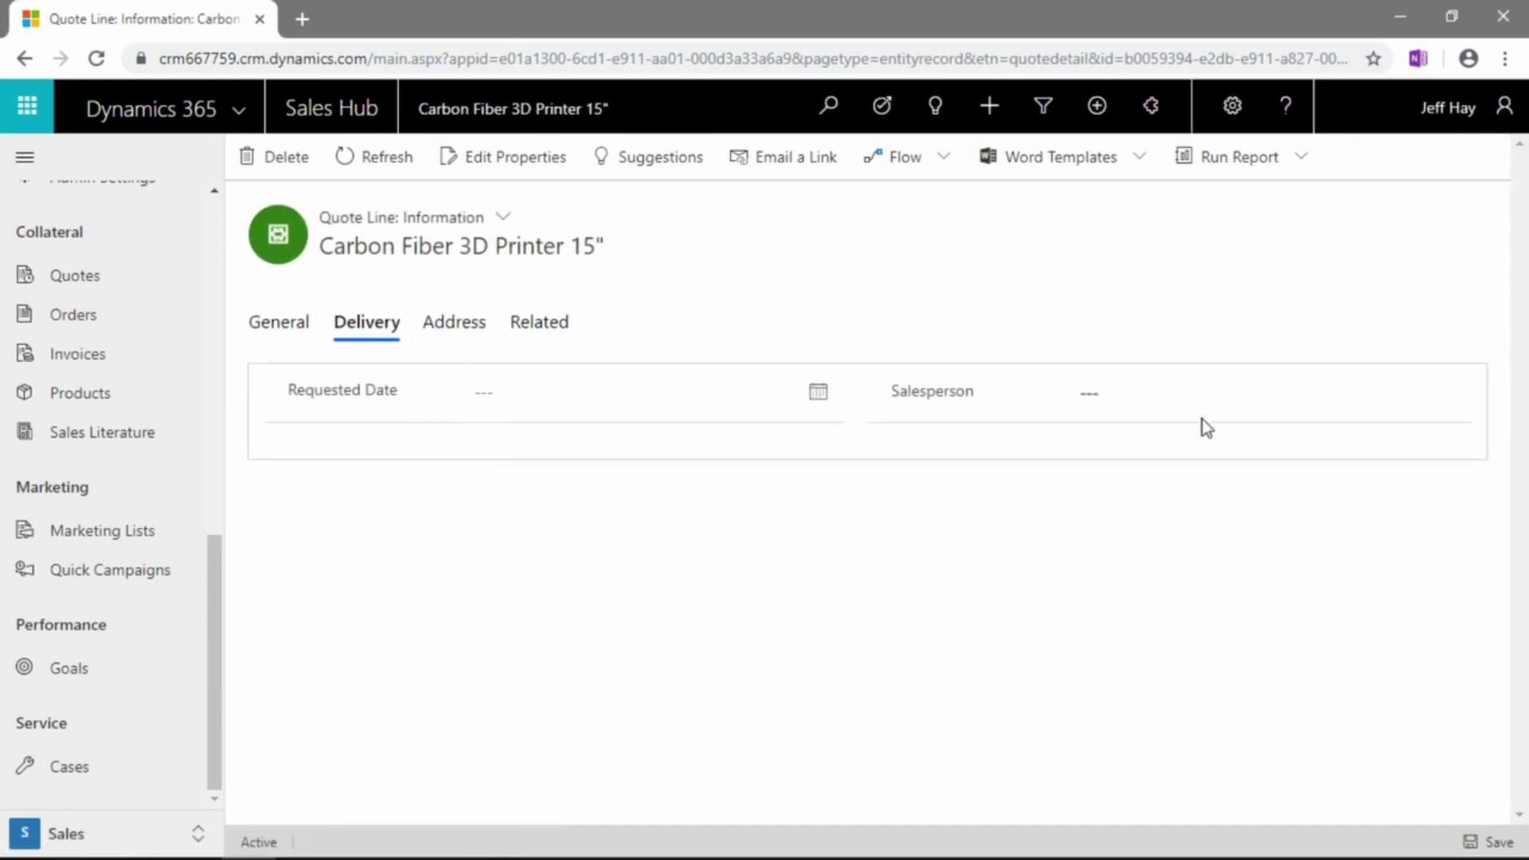
pyautogui.click(454, 331)
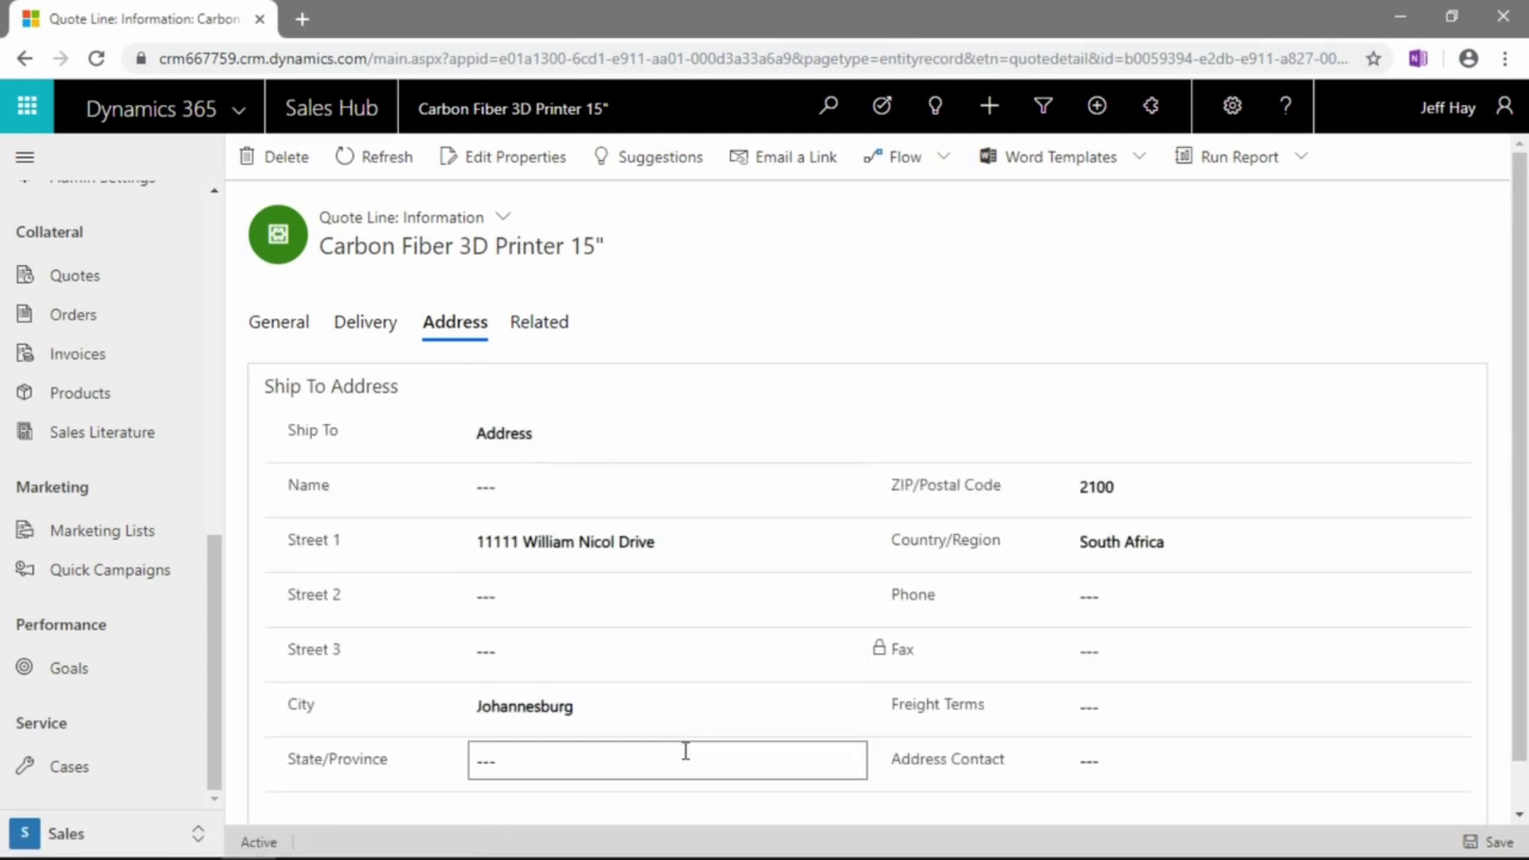
pyautogui.scroll(-1, 685, 752)
pyautogui.scroll(1, 683, 749)
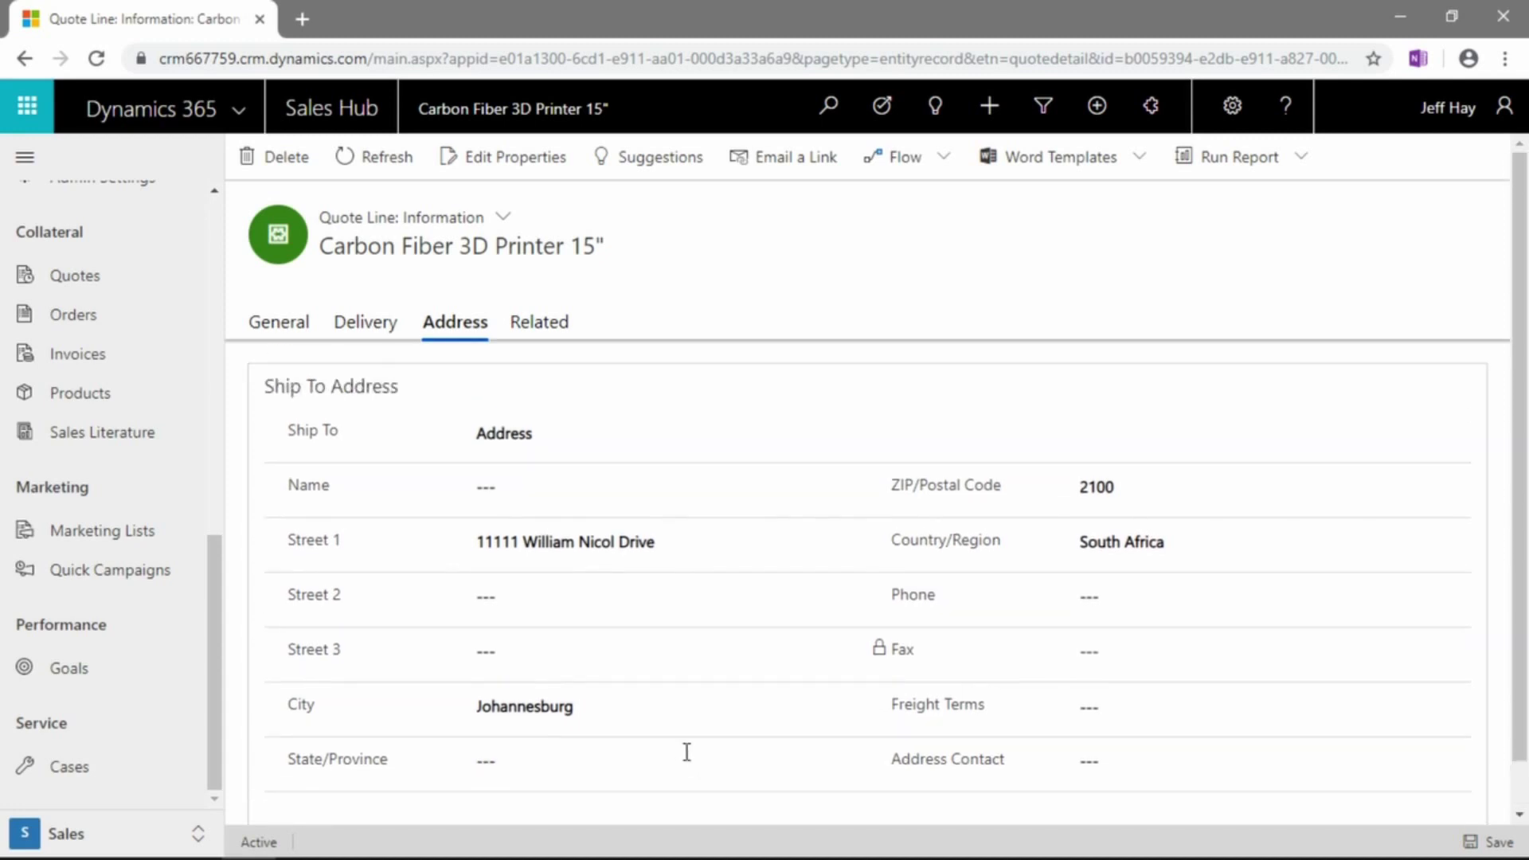
# - Open the quote line's related-records list, then dismiss it and review the address
pyautogui.click(542, 331)
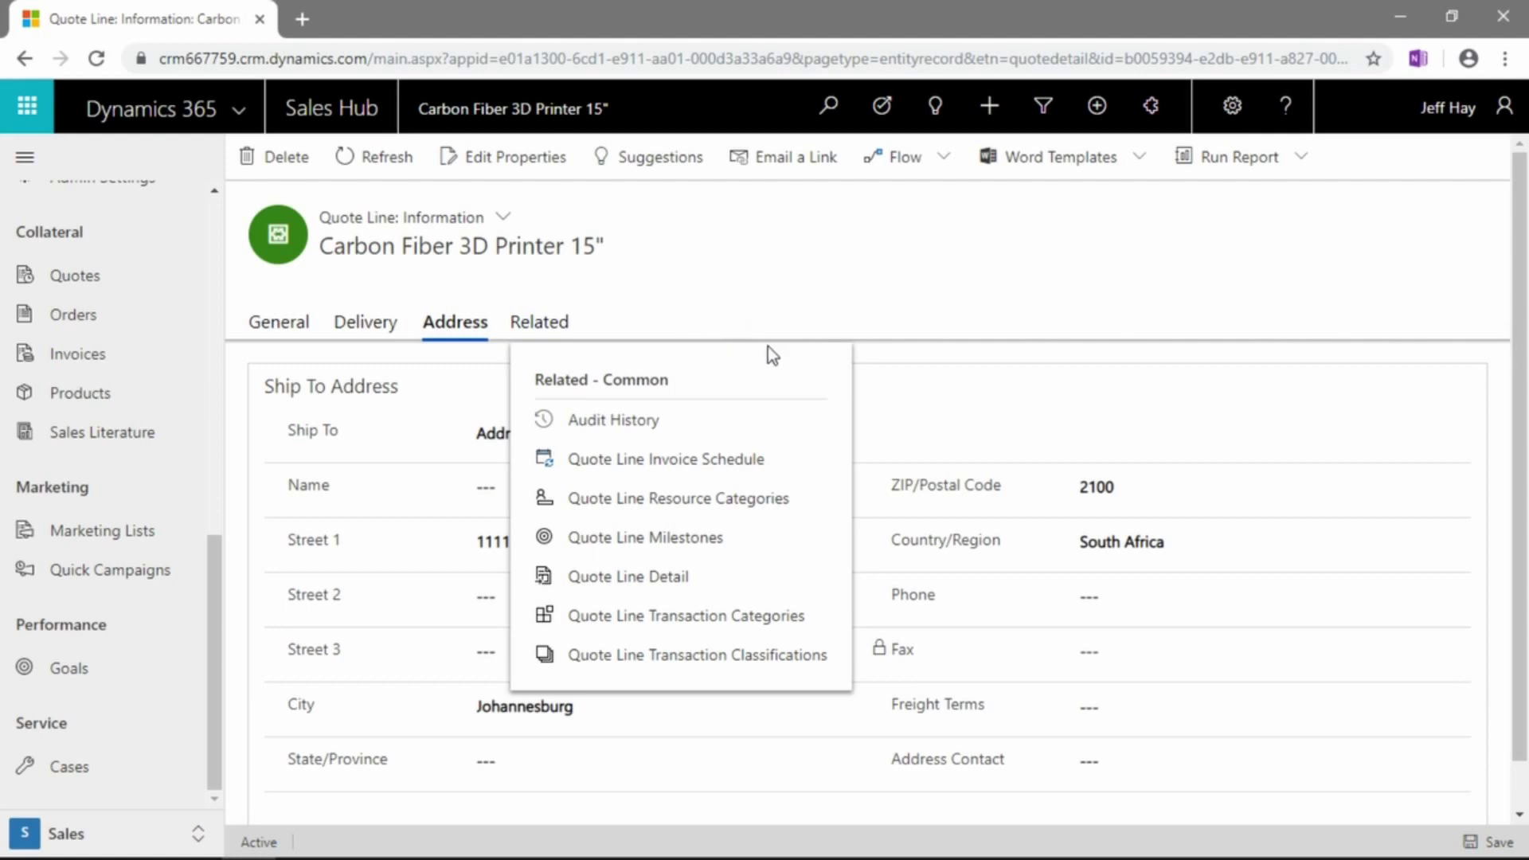
pyautogui.click(698, 298)
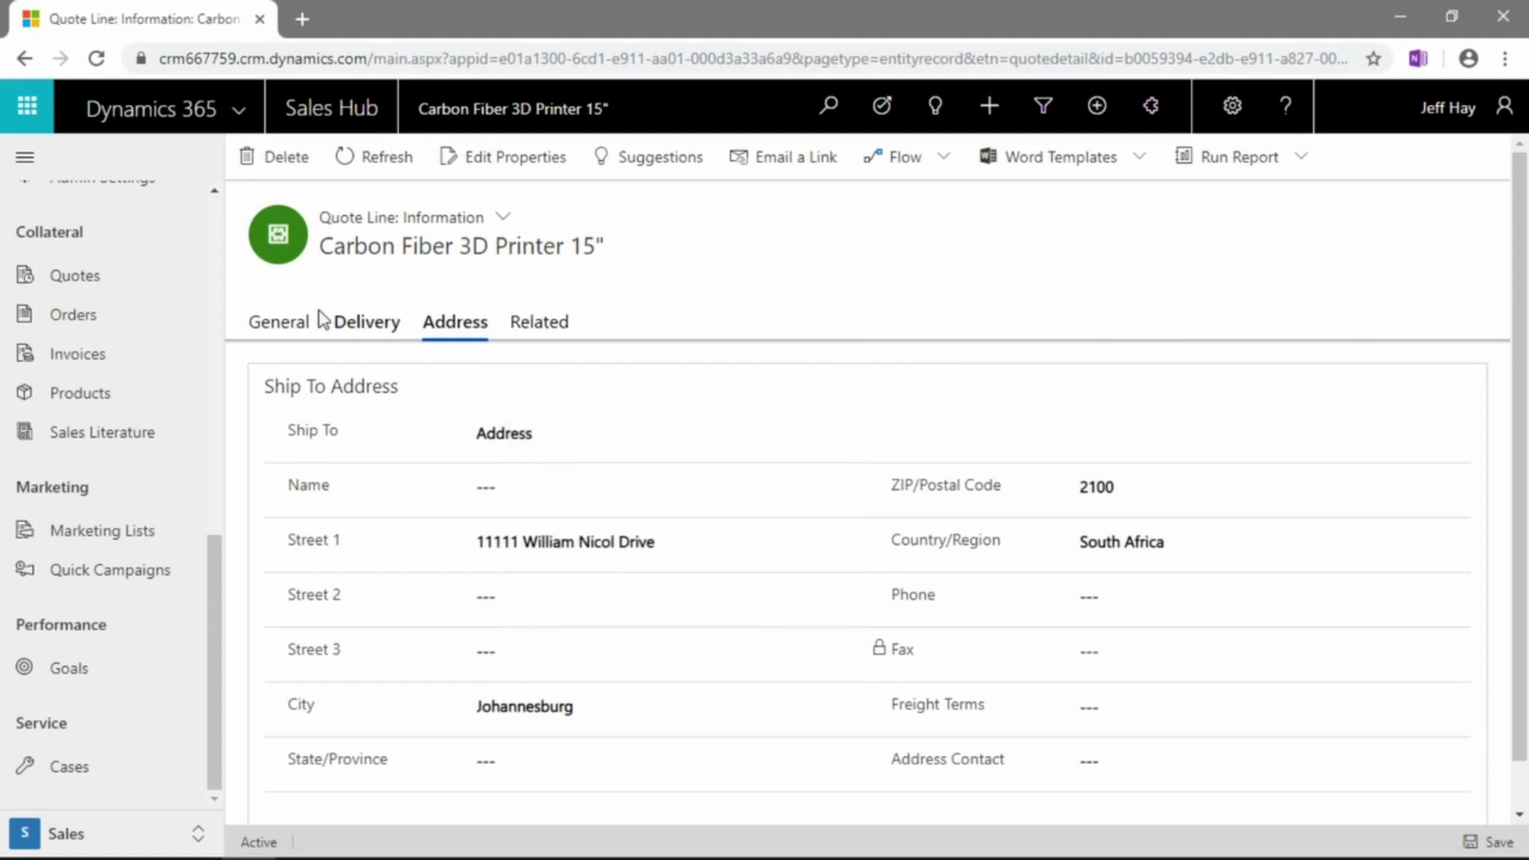
pyautogui.scroll(-1, 414, 562)
pyautogui.scroll(1, 425, 571)
pyautogui.scroll(-1, 546, 630)
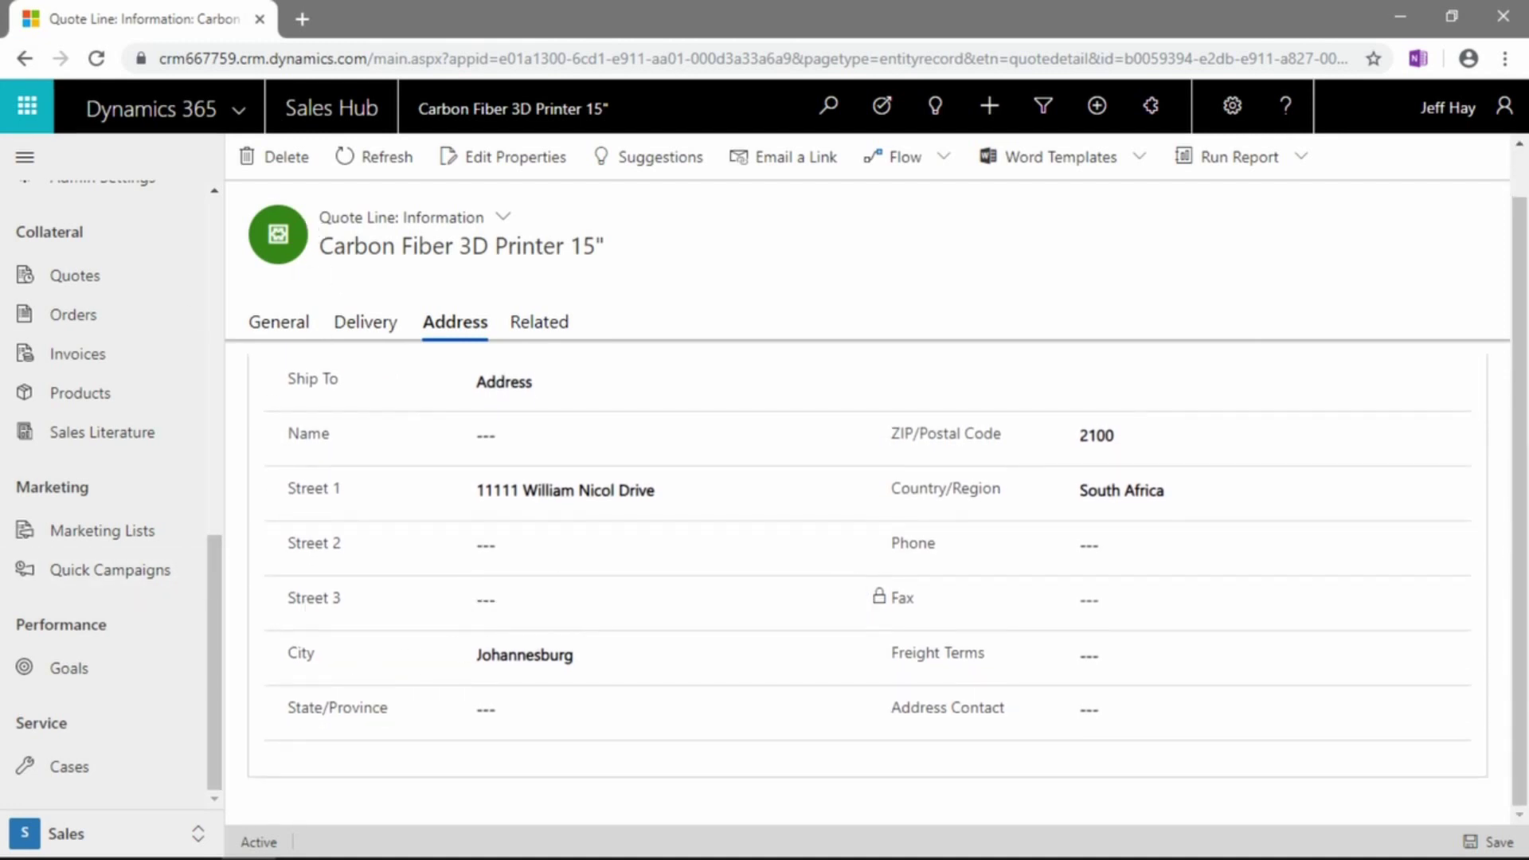
# - Go back to ADventure Works Quote 1 and scroll down to its totals section
pyautogui.click(24, 59)
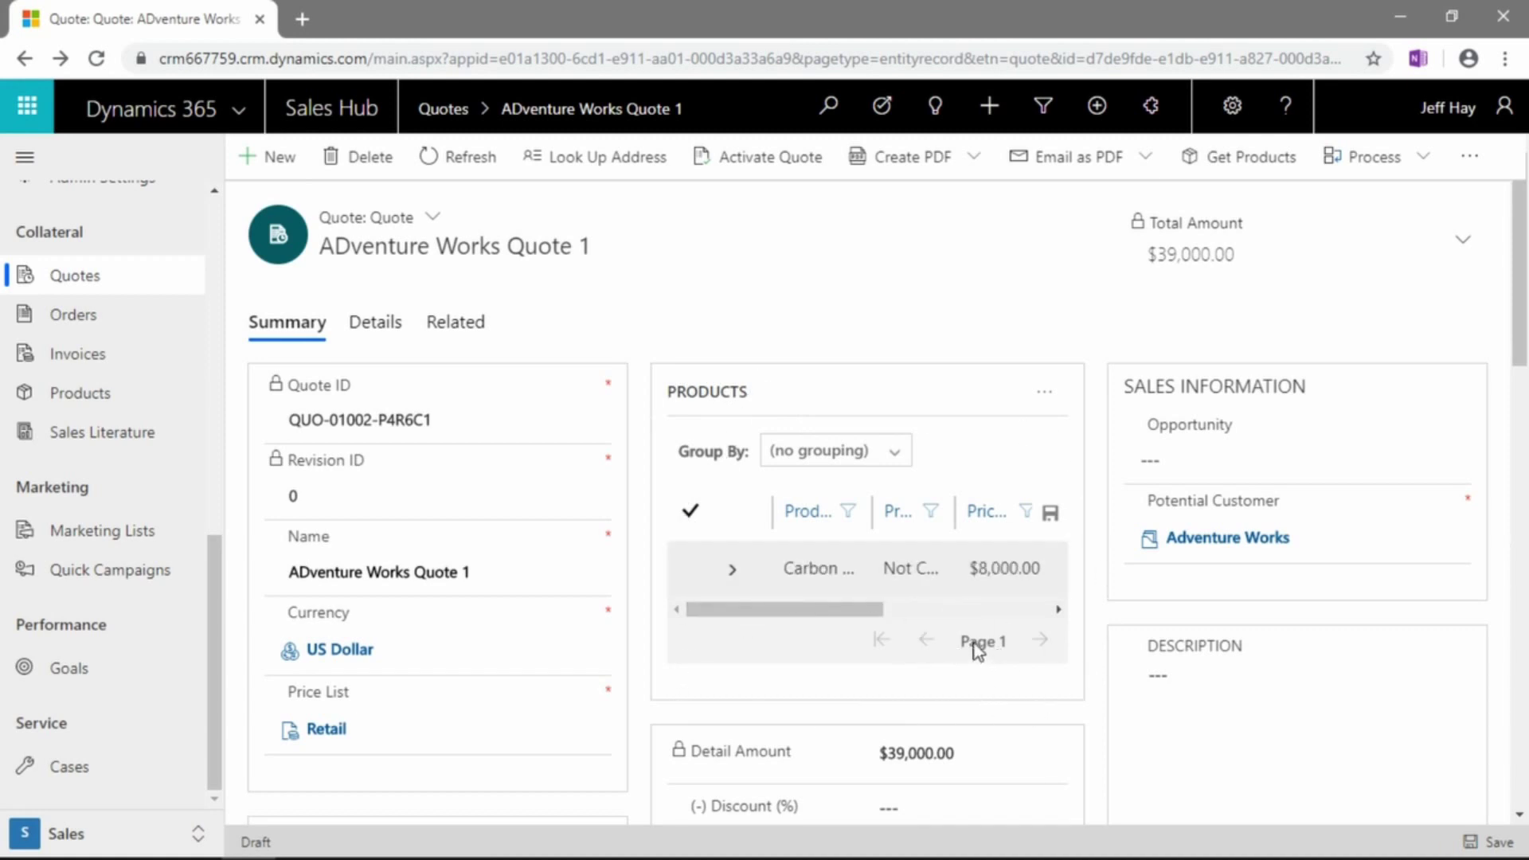
pyautogui.scroll(-4, 932, 641)
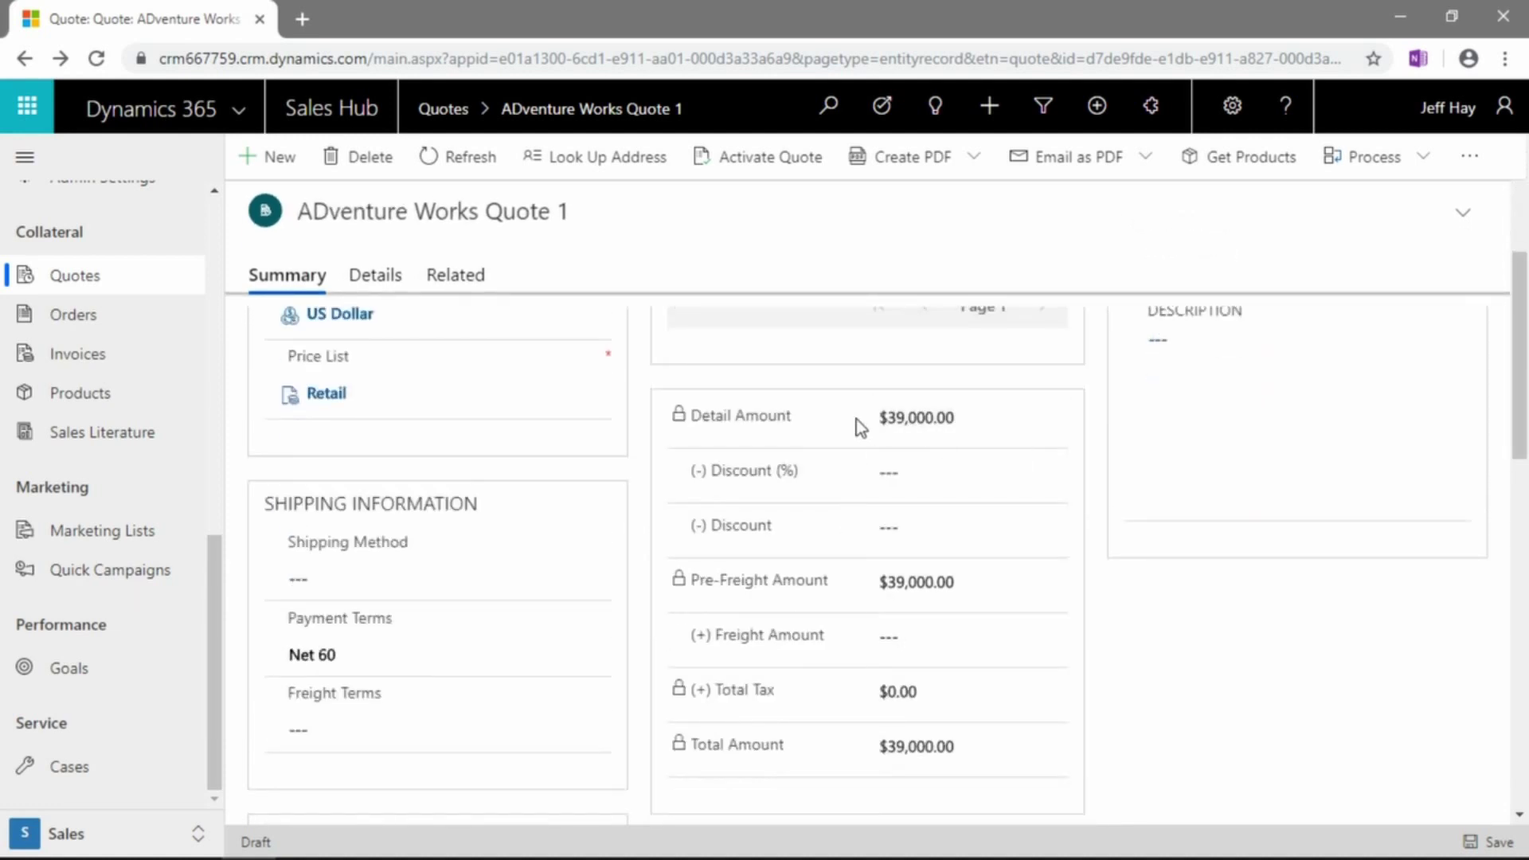
pyautogui.scroll(2, 900, 430)
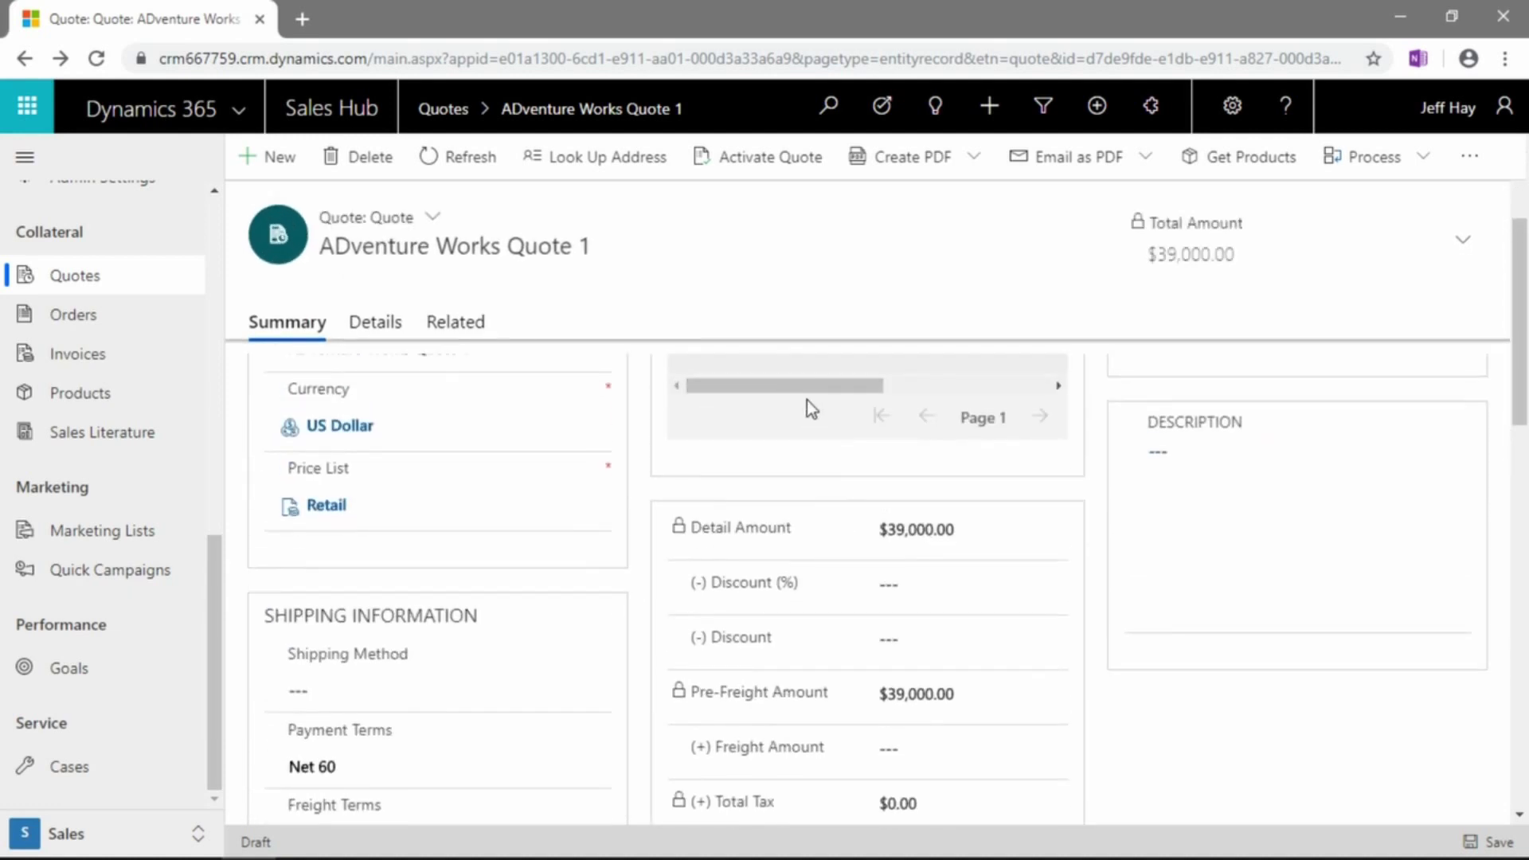
pyautogui.scroll(-1, 965, 526)
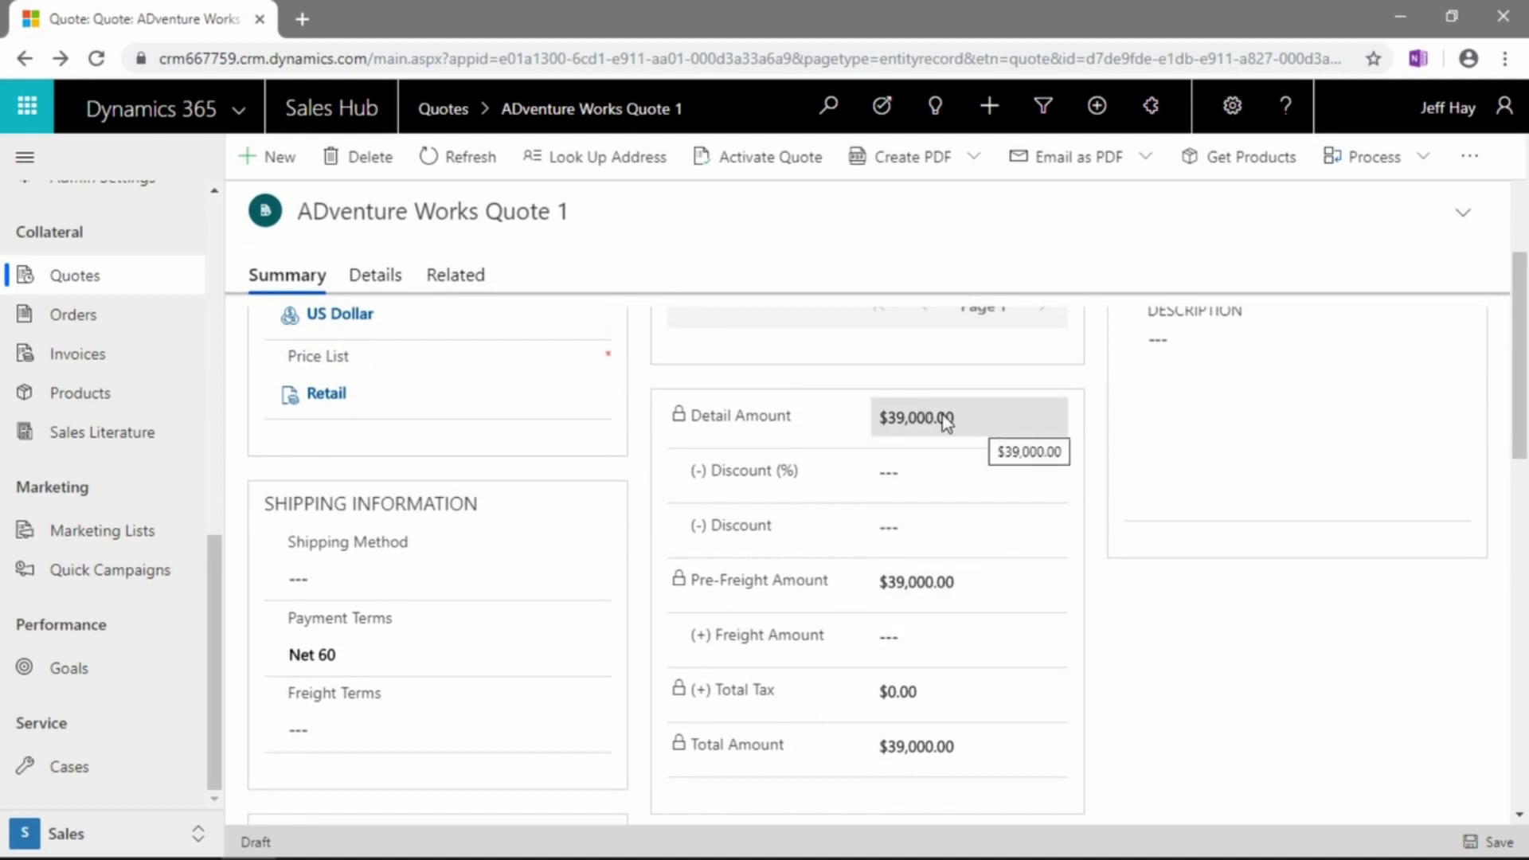
# - Inspect the quote-level Discount and Freight fields against the $39,000 detail and total amounts
pyautogui.click(968, 475)
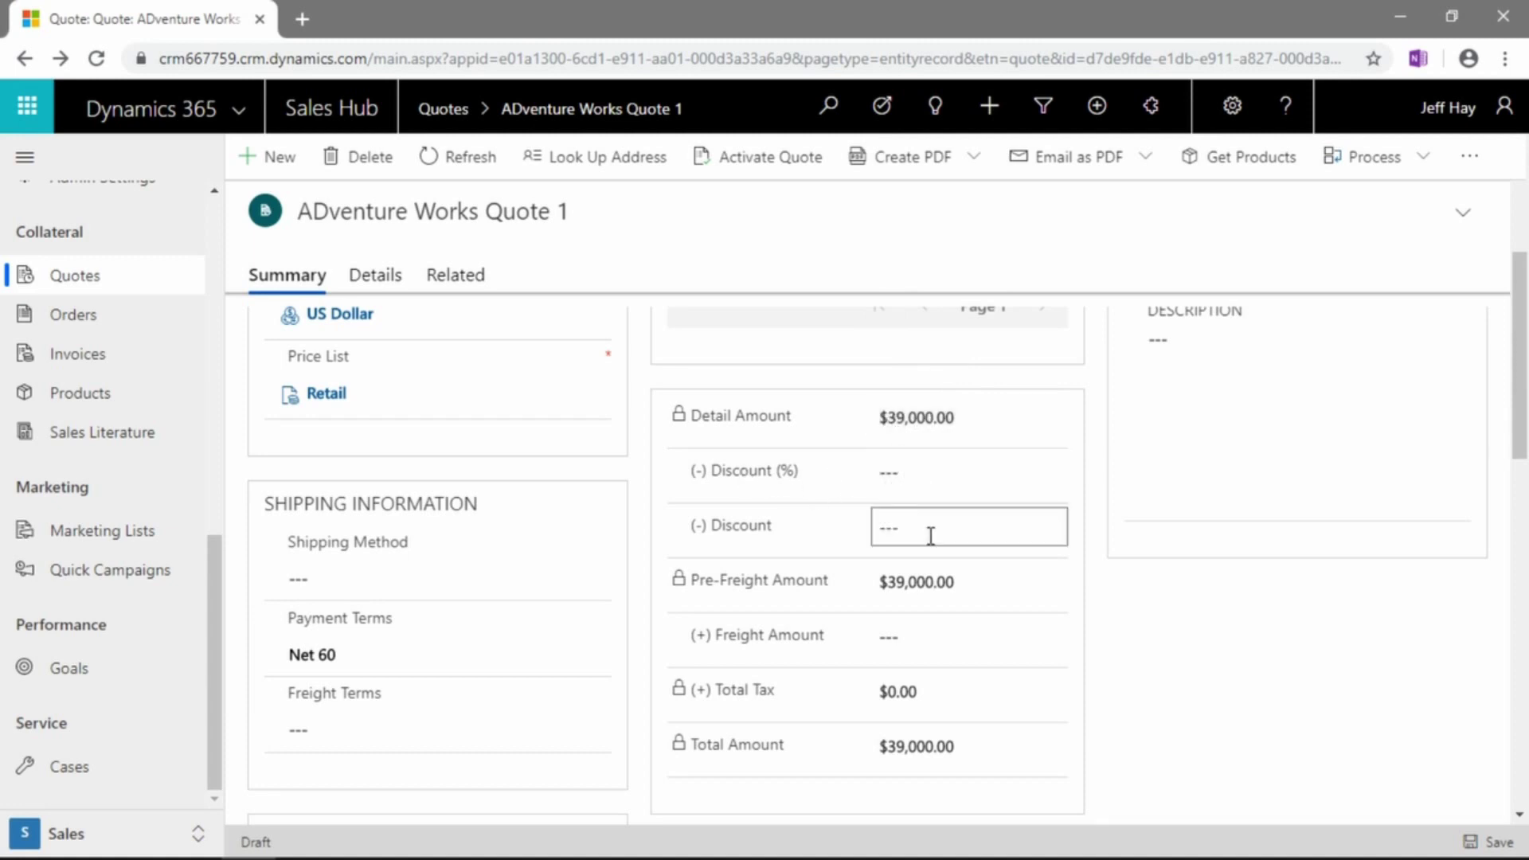
pyautogui.scroll(-2, 932, 537)
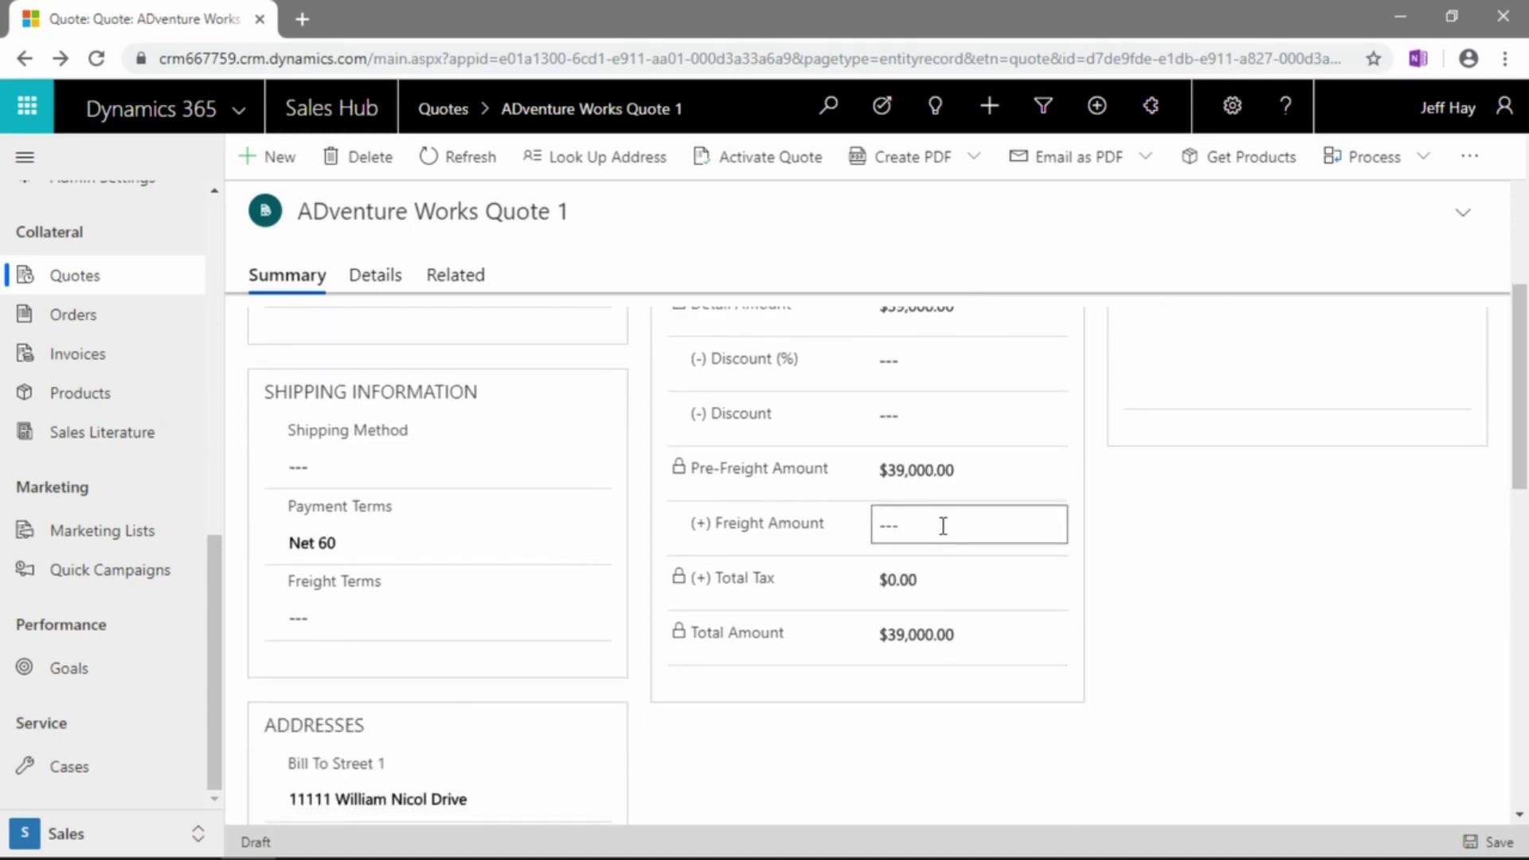
pyautogui.scroll(-2, 952, 549)
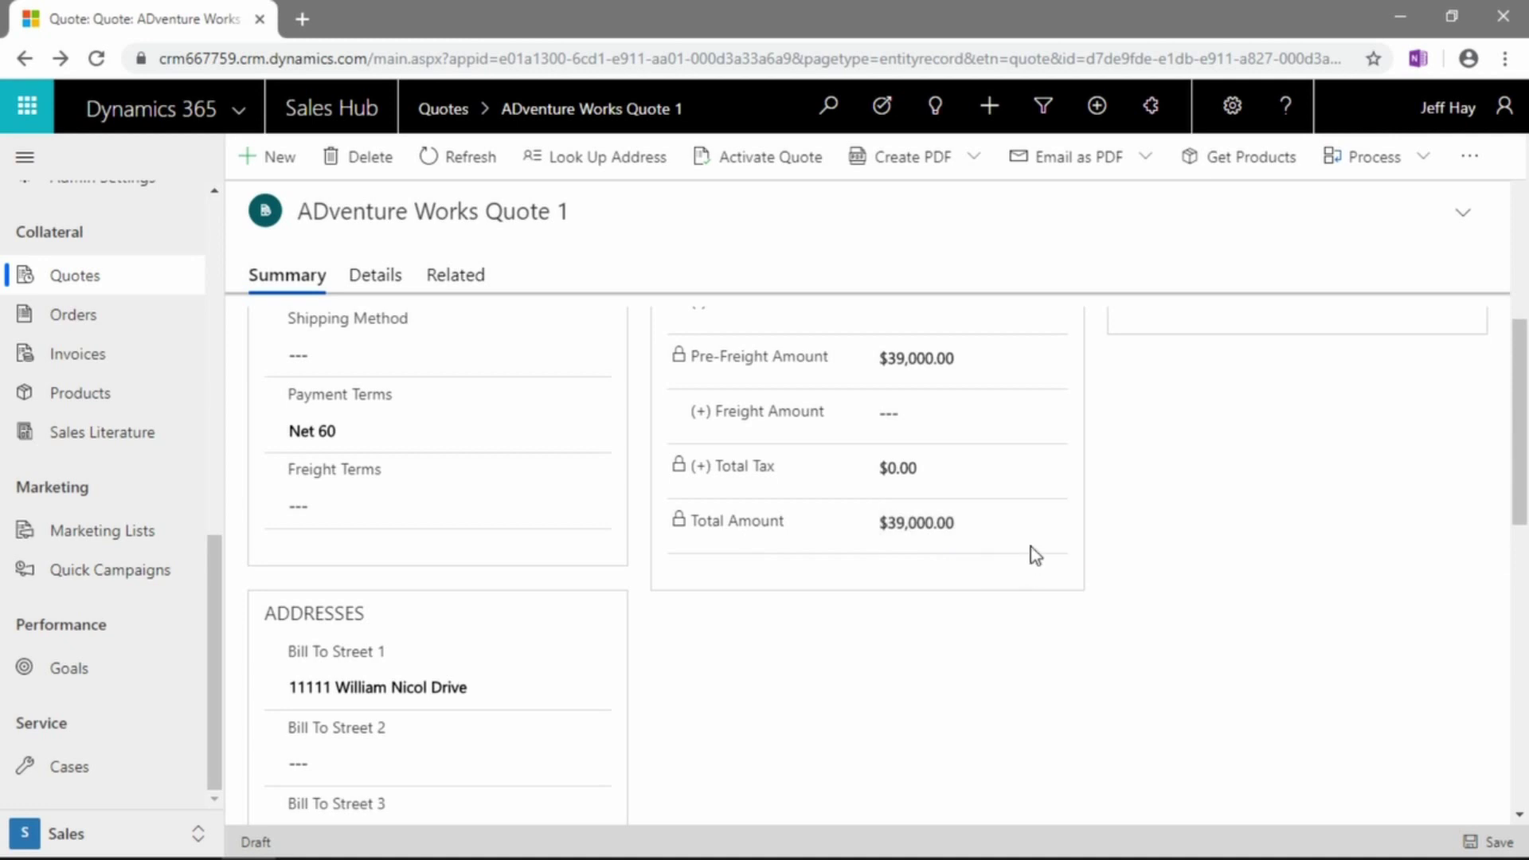
pyautogui.scroll(6, 849, 282)
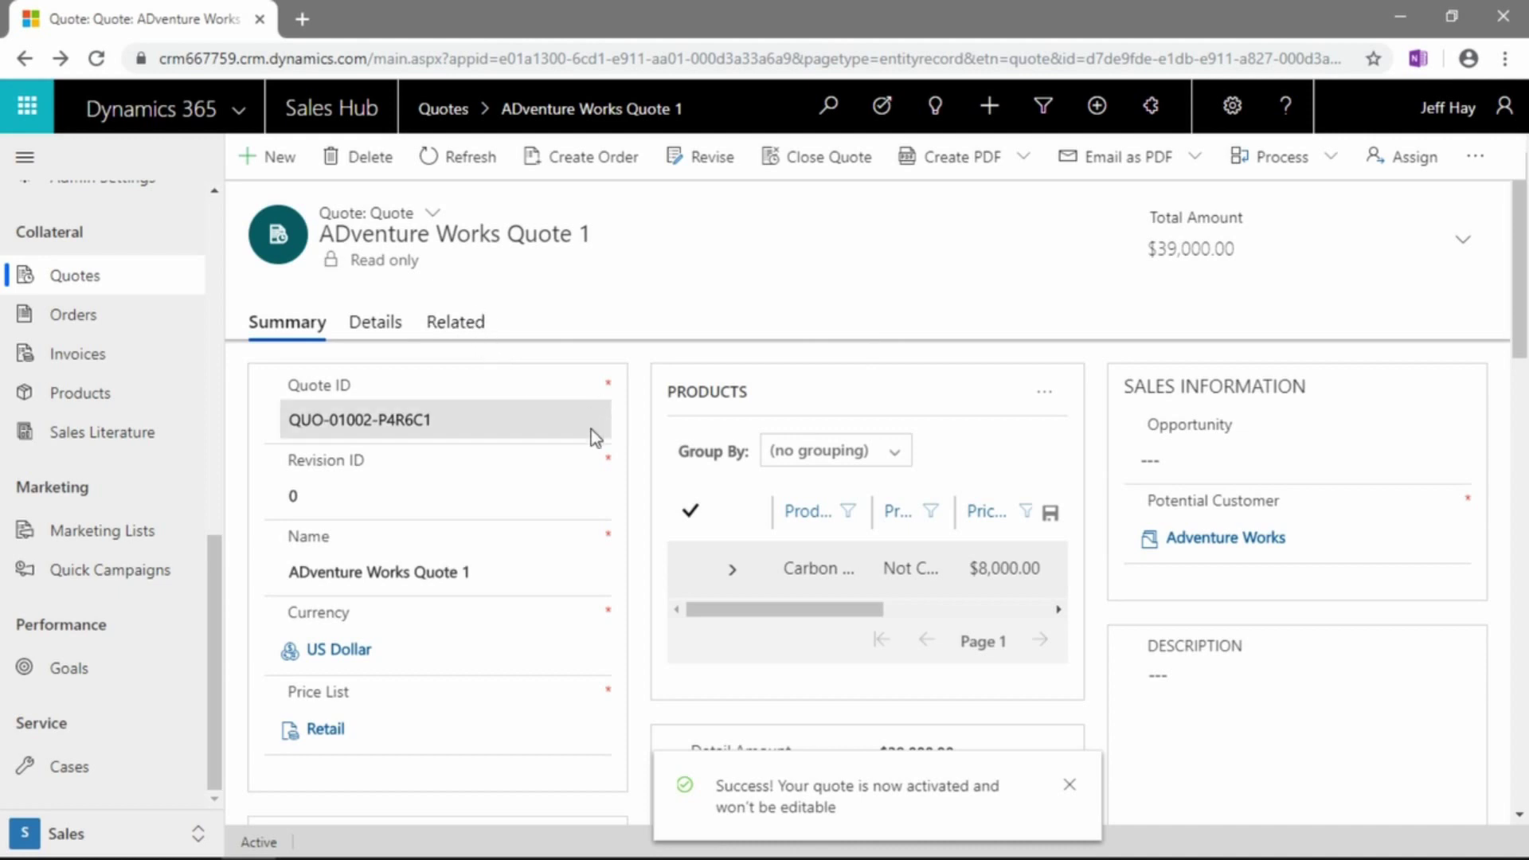
pyautogui.click(711, 165)
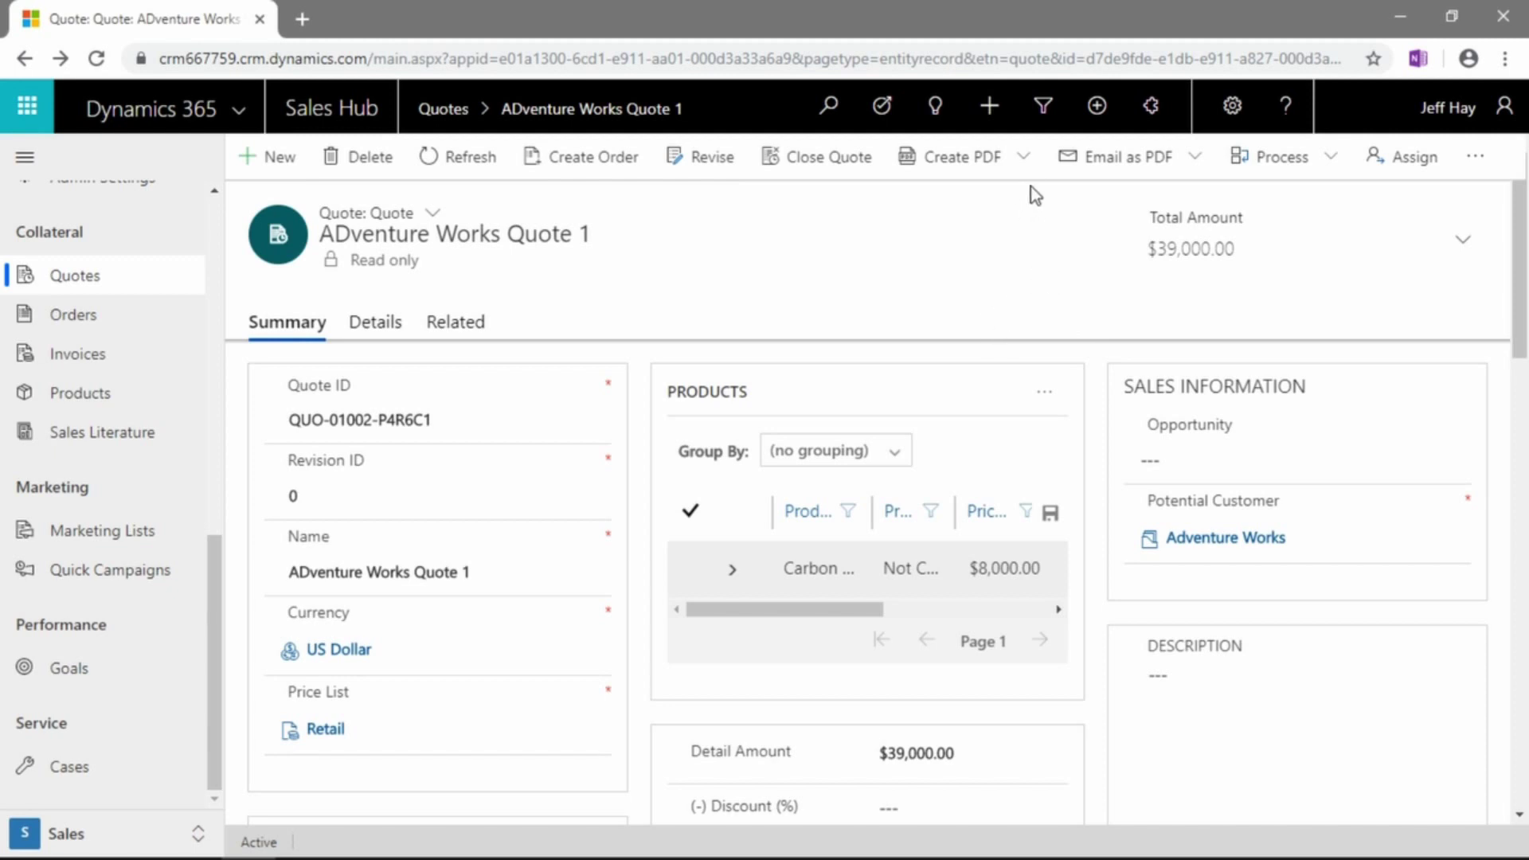
pyautogui.click(1023, 157)
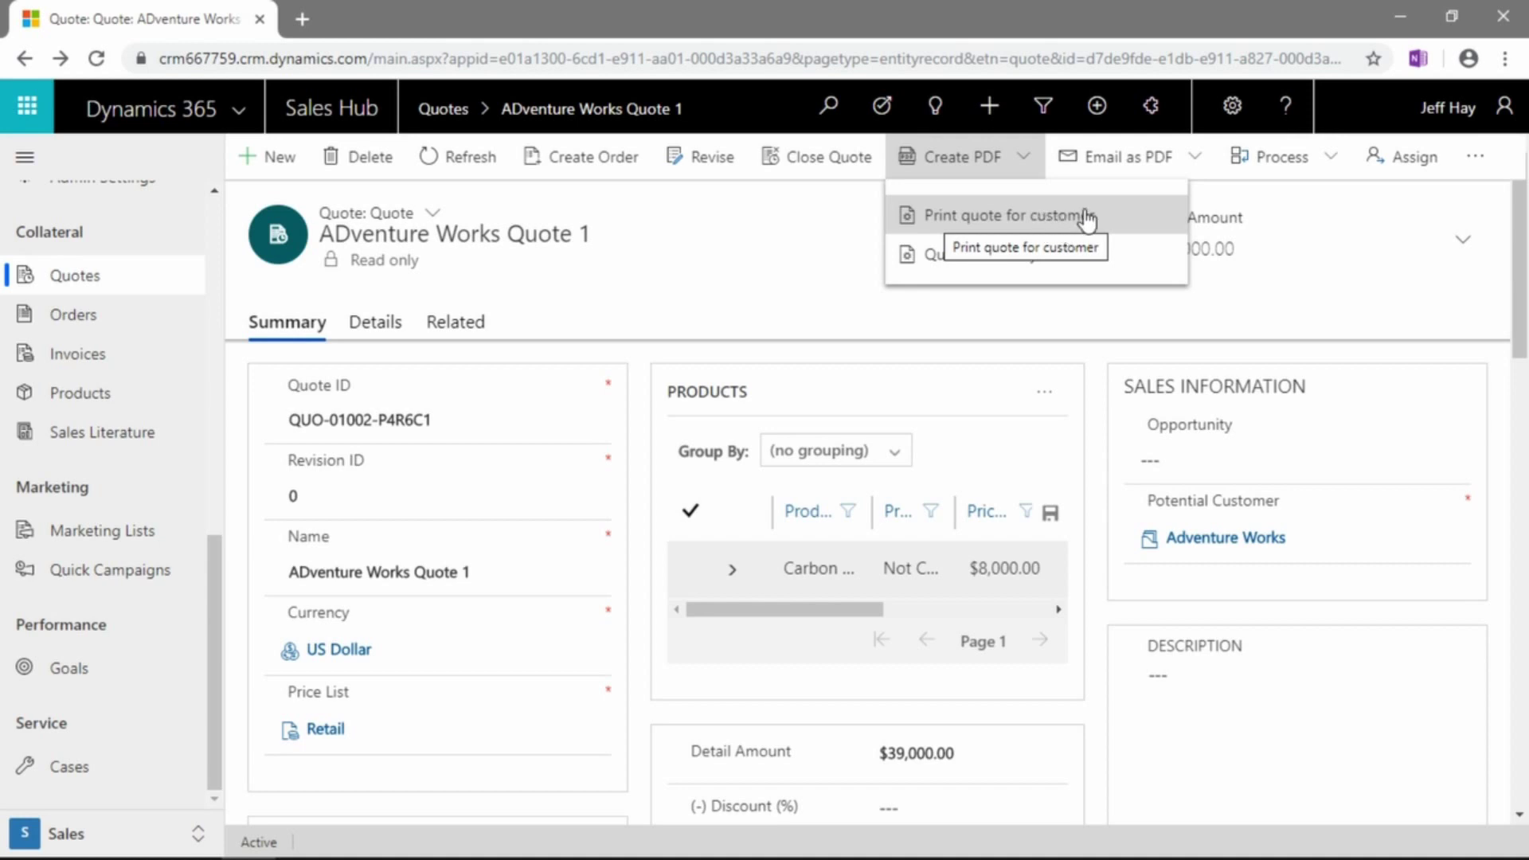
pyautogui.click(1318, 219)
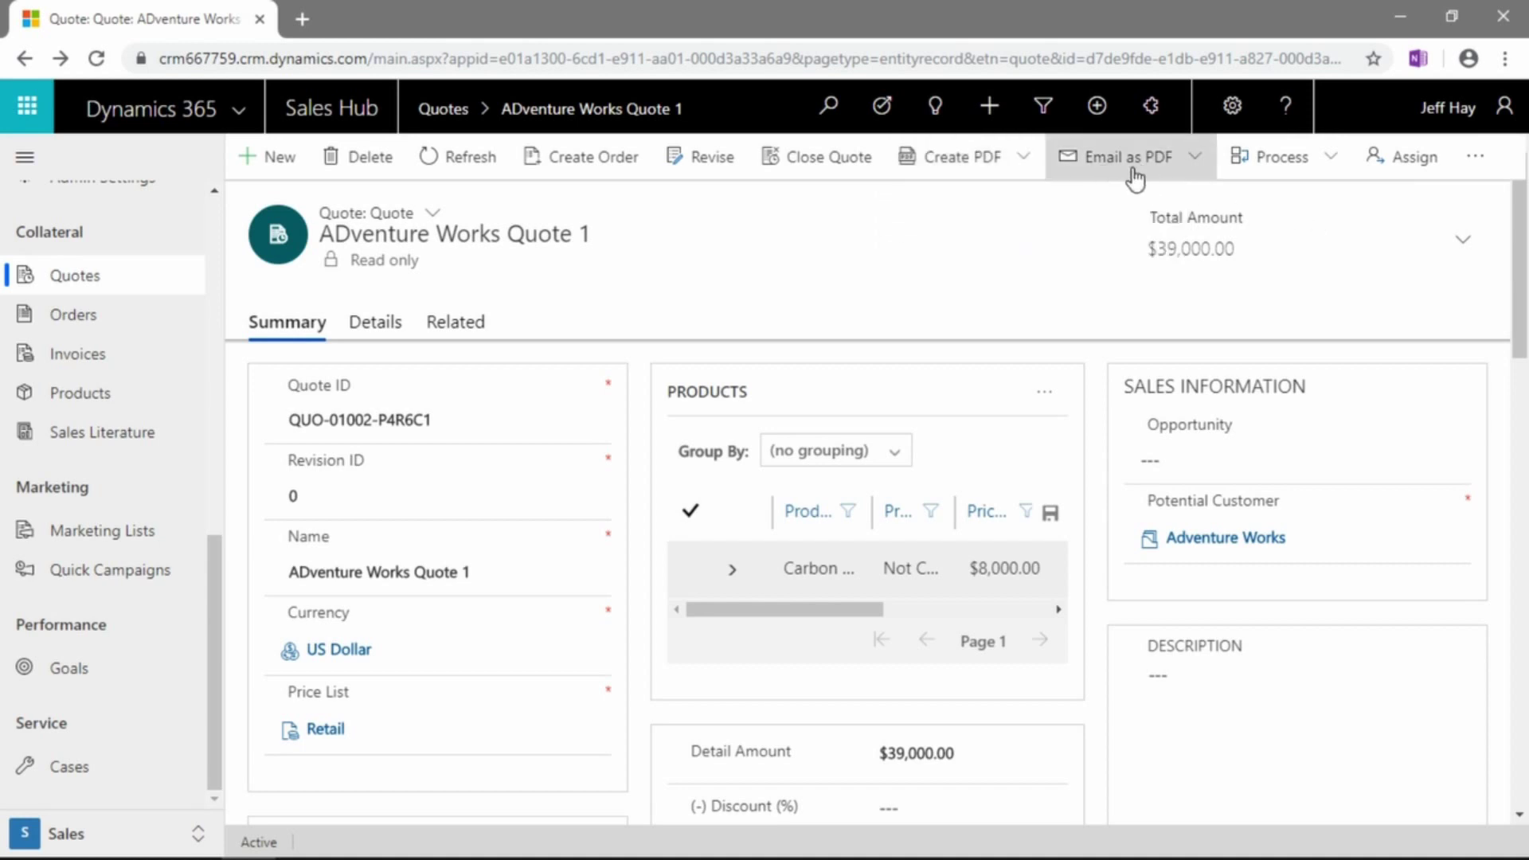
pyautogui.click(1195, 169)
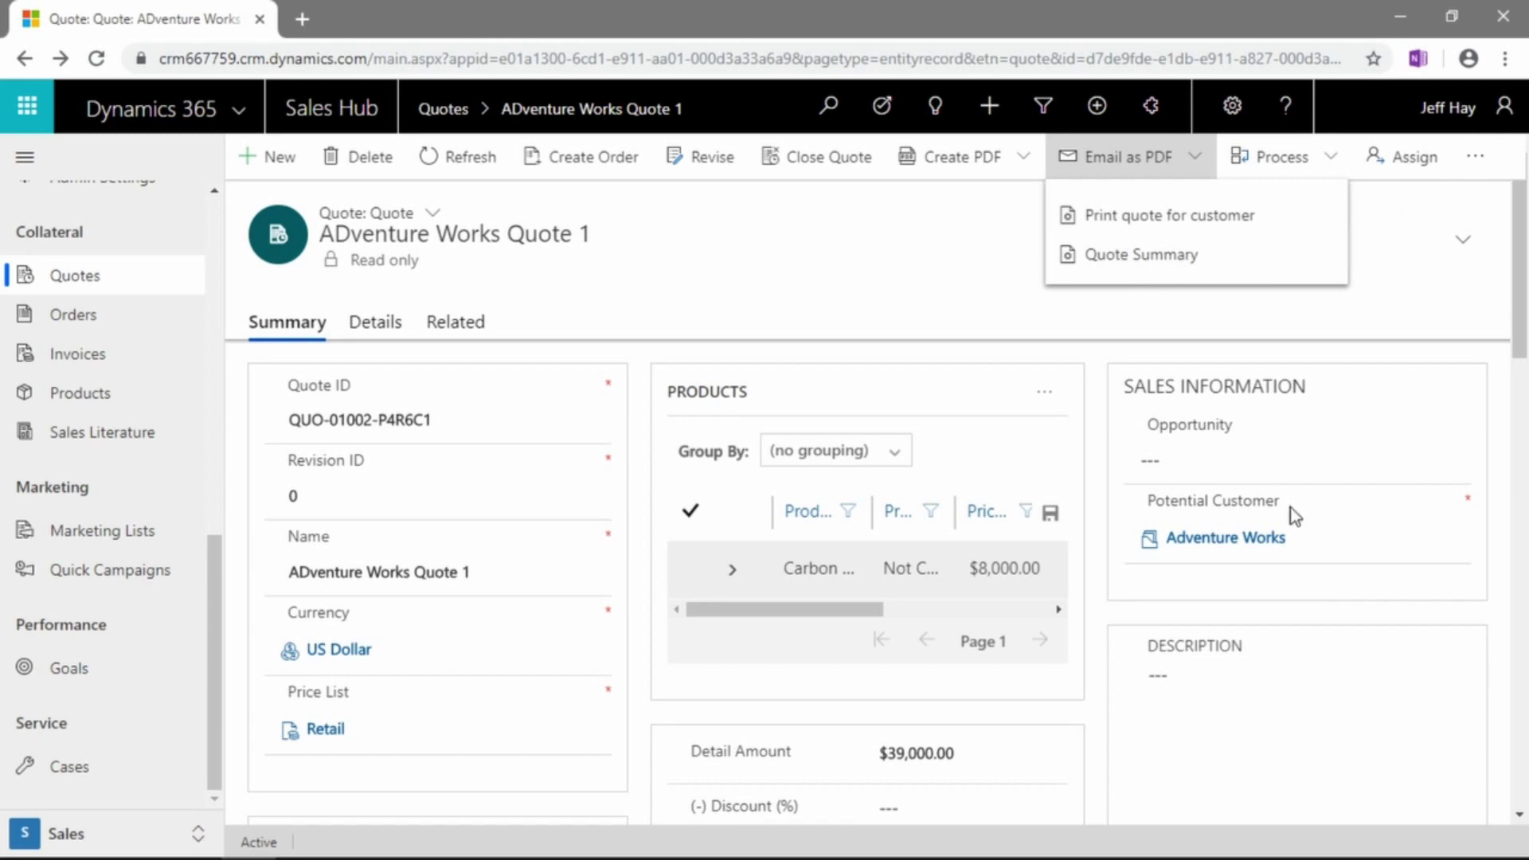
pyautogui.click(990, 243)
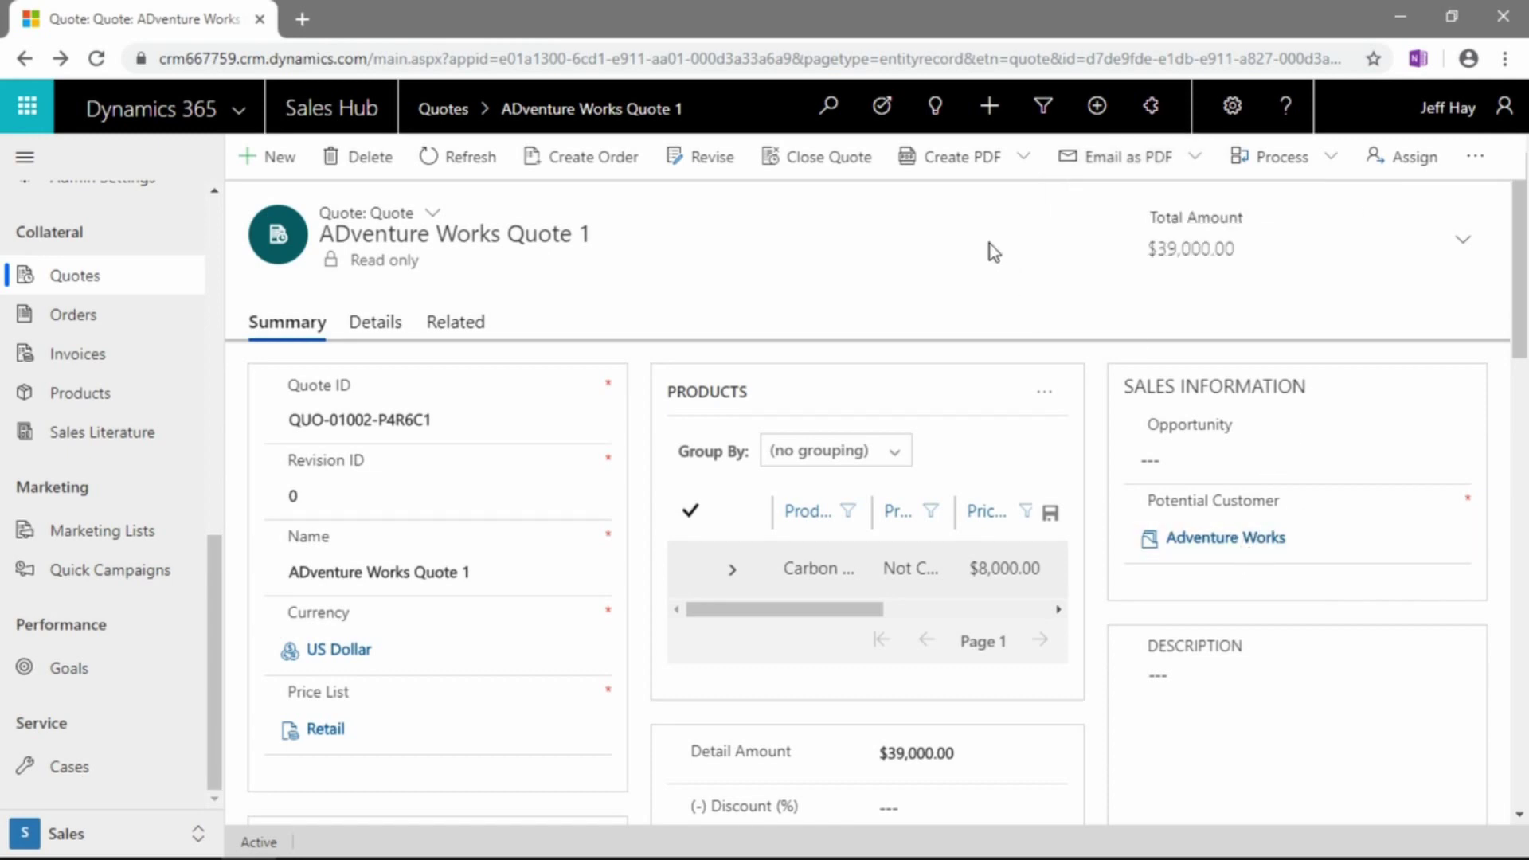
pyautogui.click(1326, 163)
pyautogui.click(1324, 162)
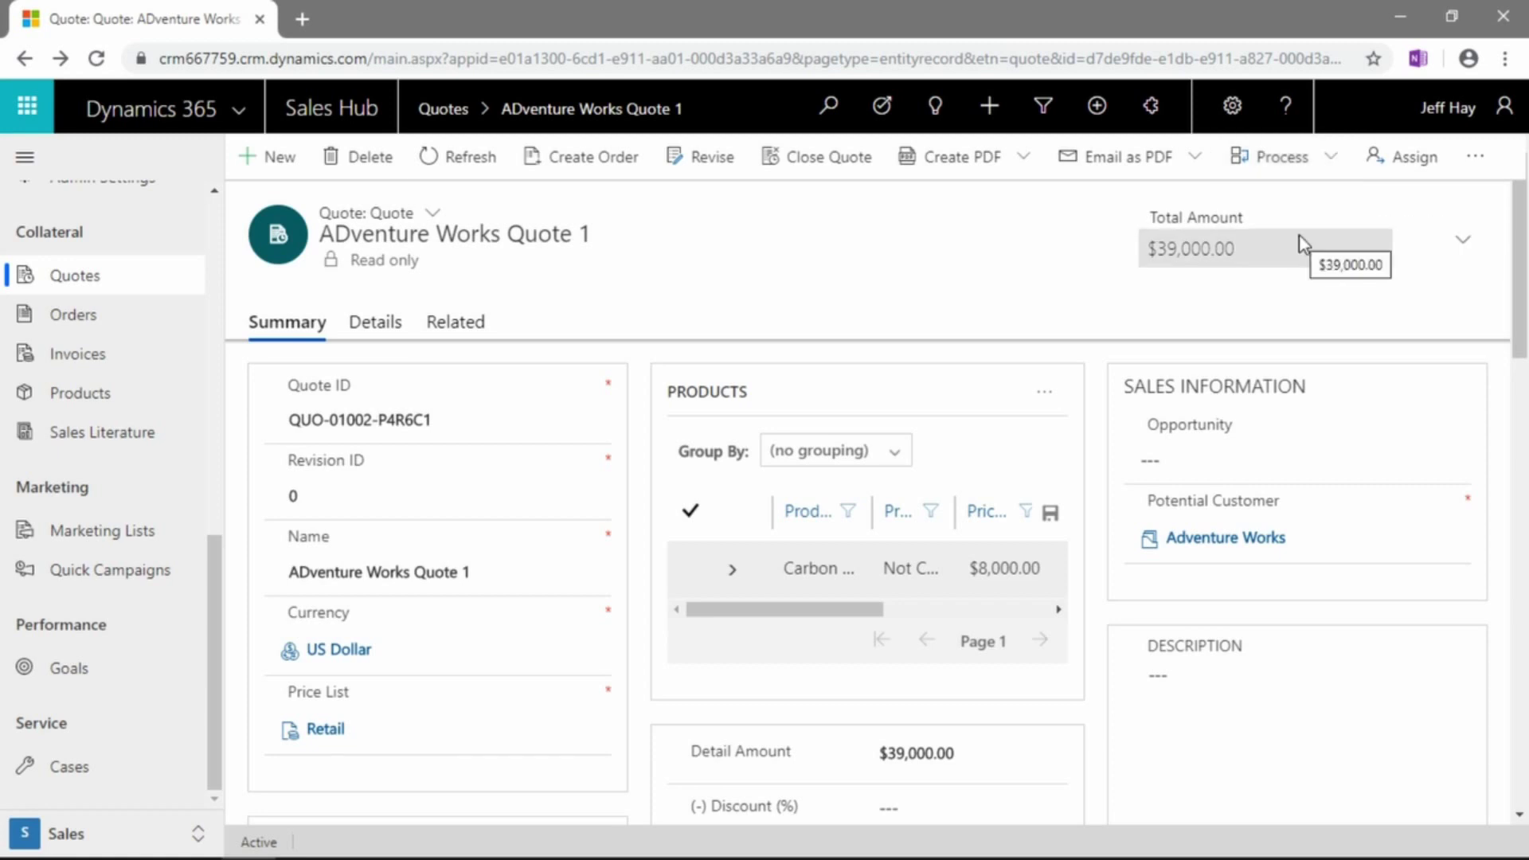